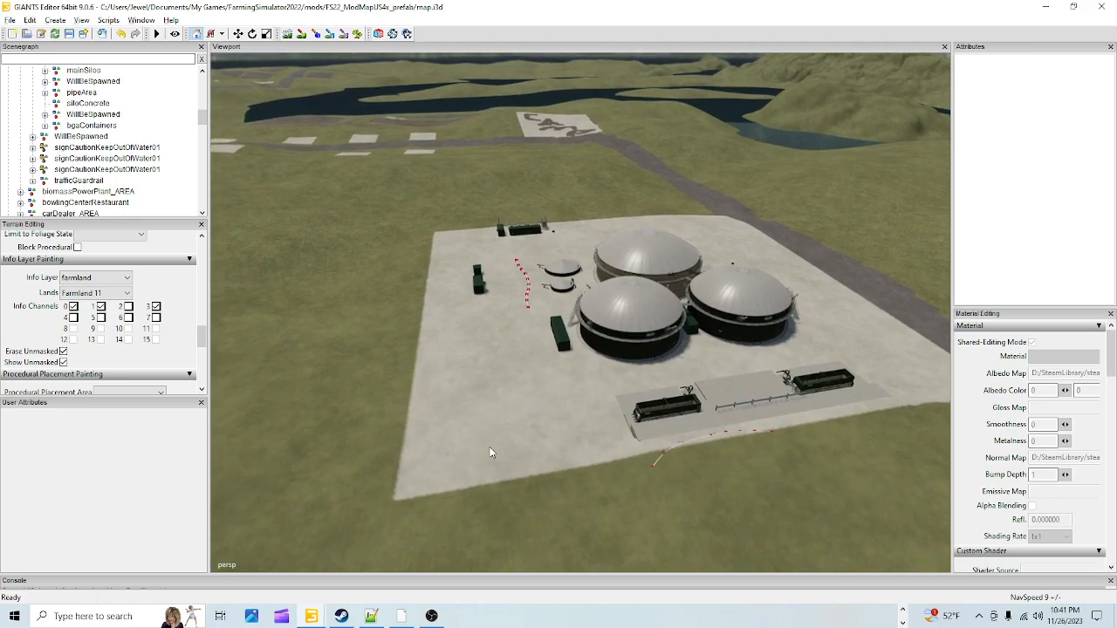
# - Examine the biogas plant's concrete pad, green containers and digester tanks in the map scene from several angles
pyautogui.scroll(5, 622, 281)
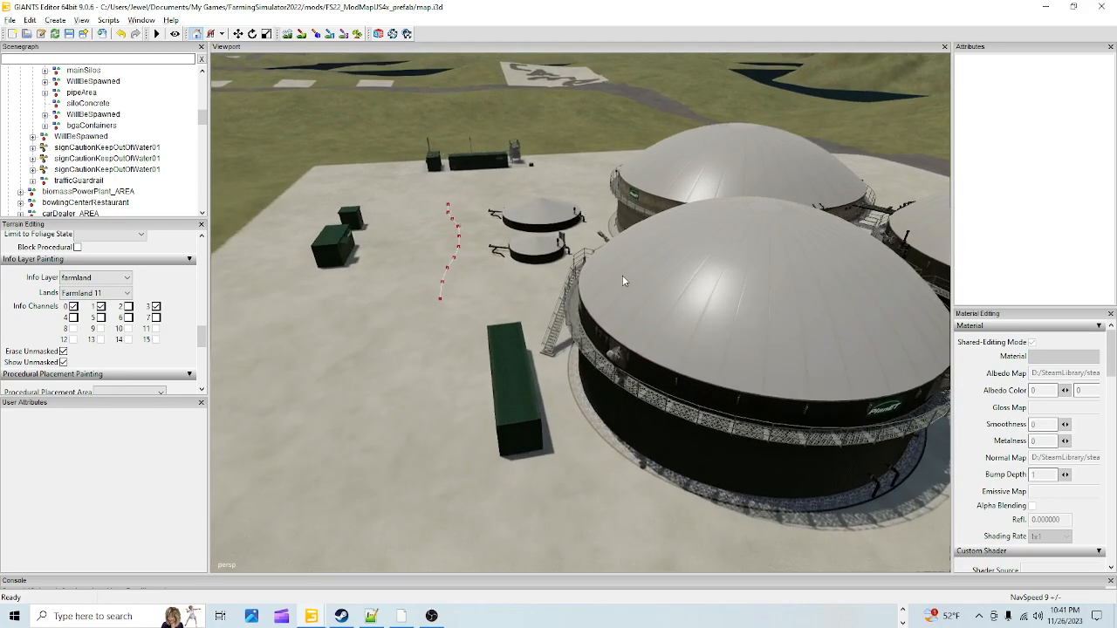
pyautogui.scroll(8, 622, 281)
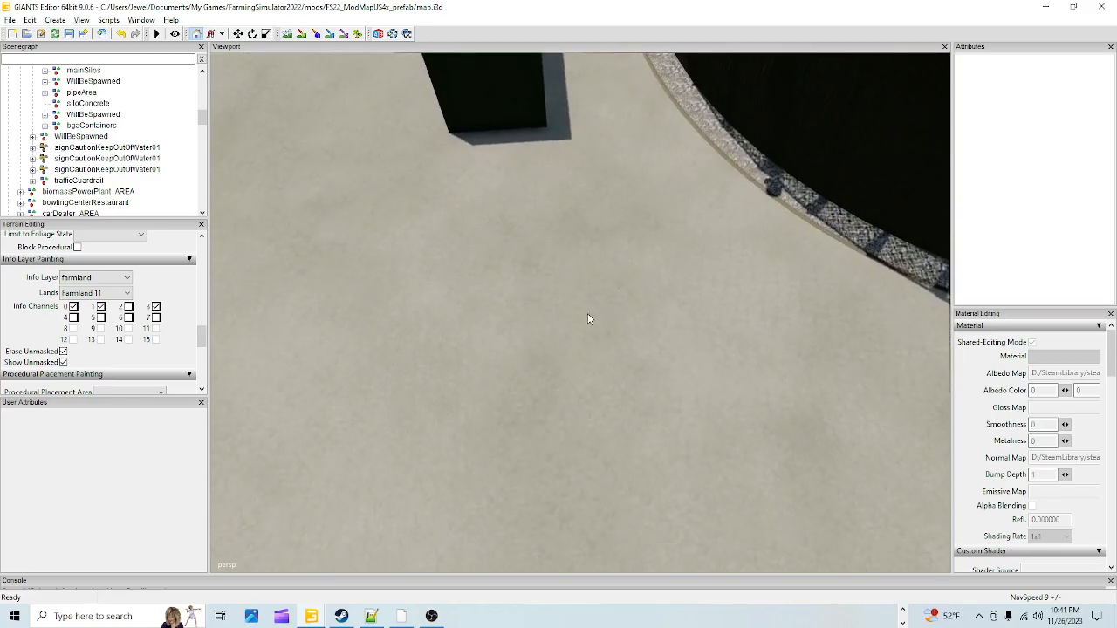
pyautogui.scroll(4, 598, 288)
pyautogui.keyDown('alt'); pyautogui.moveTo(601, 233); pyautogui.dragTo(755, 181); pyautogui.keyUp('alt')
pyautogui.scroll(-3, 713, 235)
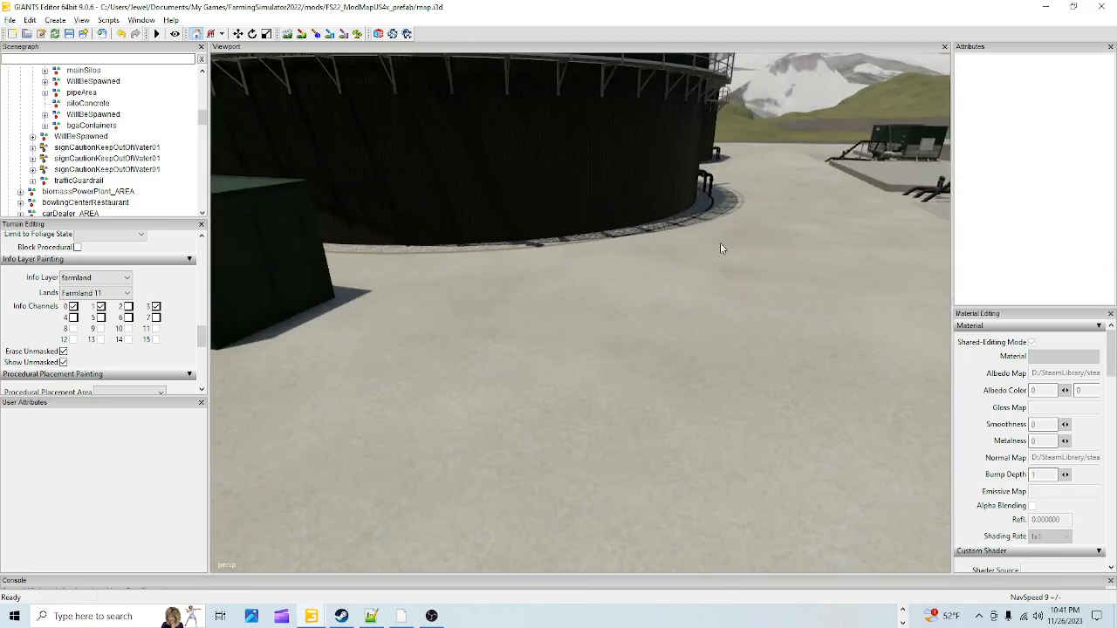
pyautogui.keyDown('alt'); pyautogui.moveTo(713, 235); pyautogui.dragTo(680, 270); pyautogui.keyUp('alt')
pyautogui.scroll(-4, 641, 304)
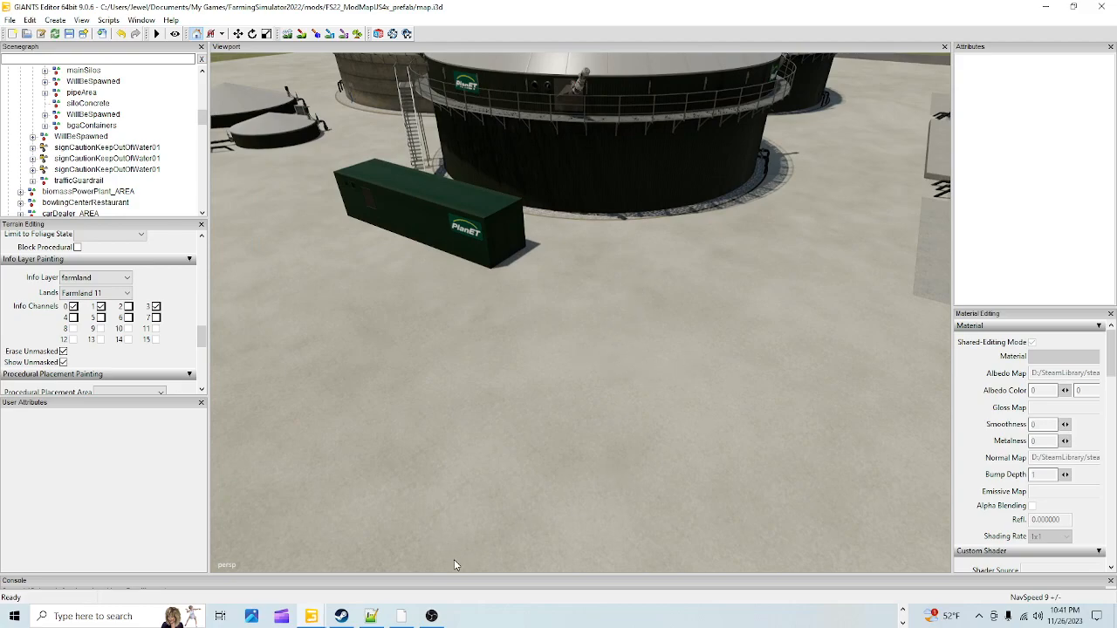
# - Switch to Steam, launch Farming Simulator 22 and open the career game saves
pyautogui.click(341, 616)
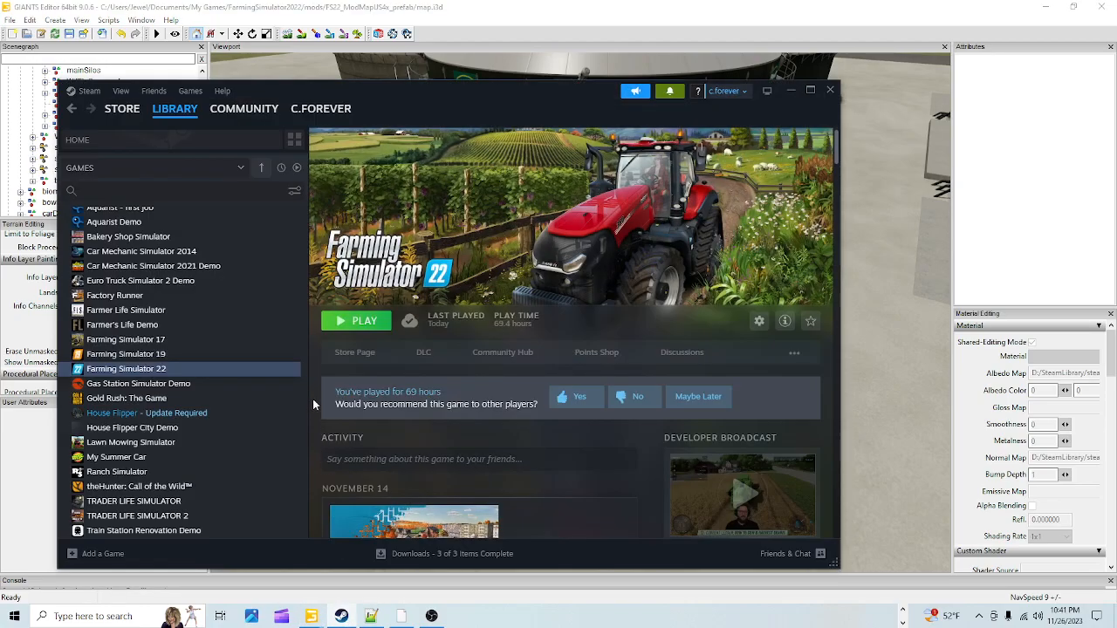
pyautogui.click(363, 320)
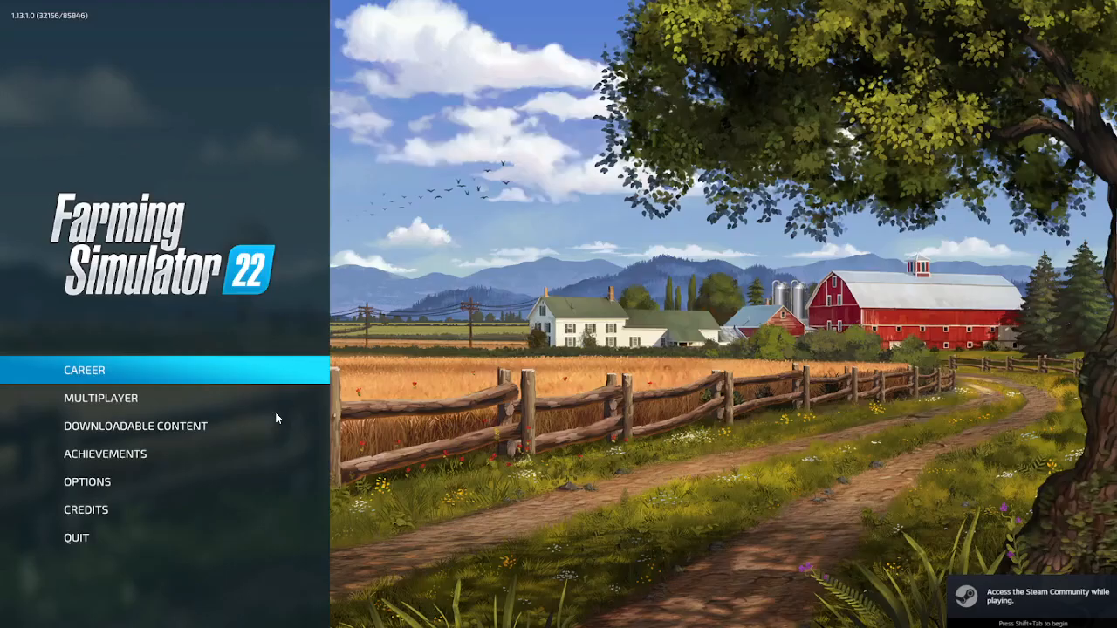
pyautogui.click(230, 379)
# - Delete Game save 15, the Mod Map US save dated 2023-11-26
pyautogui.scroll(-13, 479, 461)
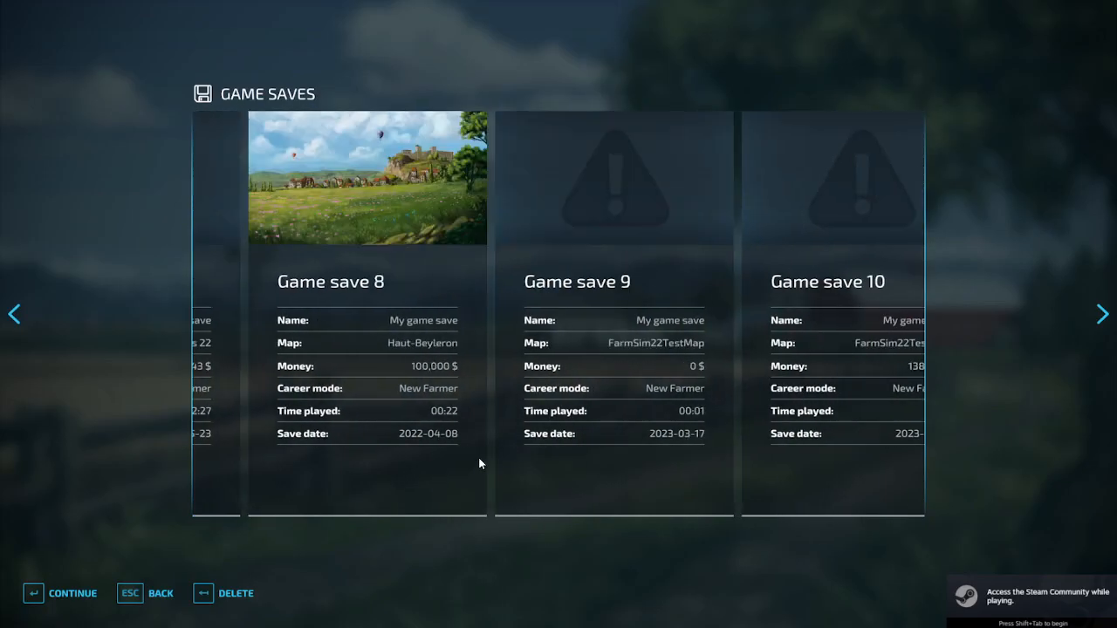
pyautogui.scroll(-3, 475, 454)
pyautogui.scroll(3, 470, 452)
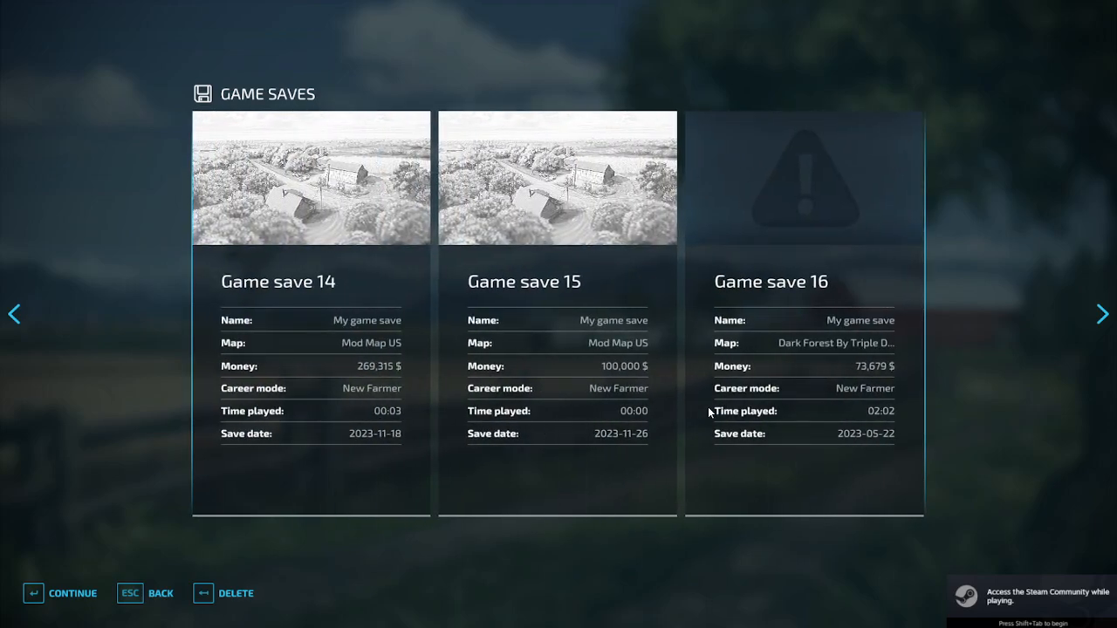
pyautogui.click(229, 593)
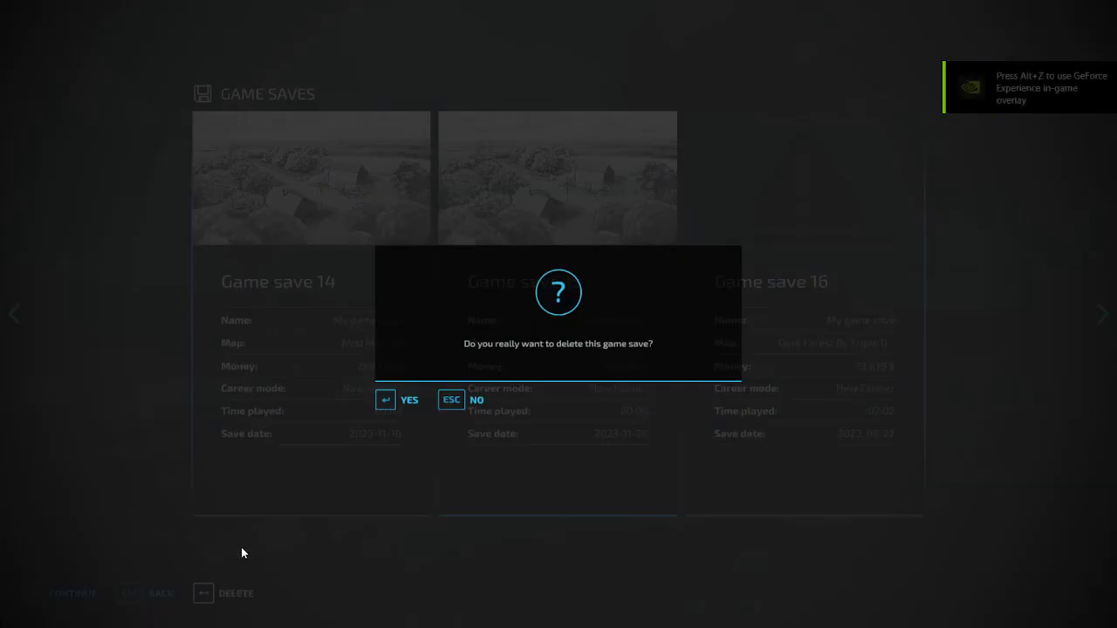
pyautogui.click(393, 405)
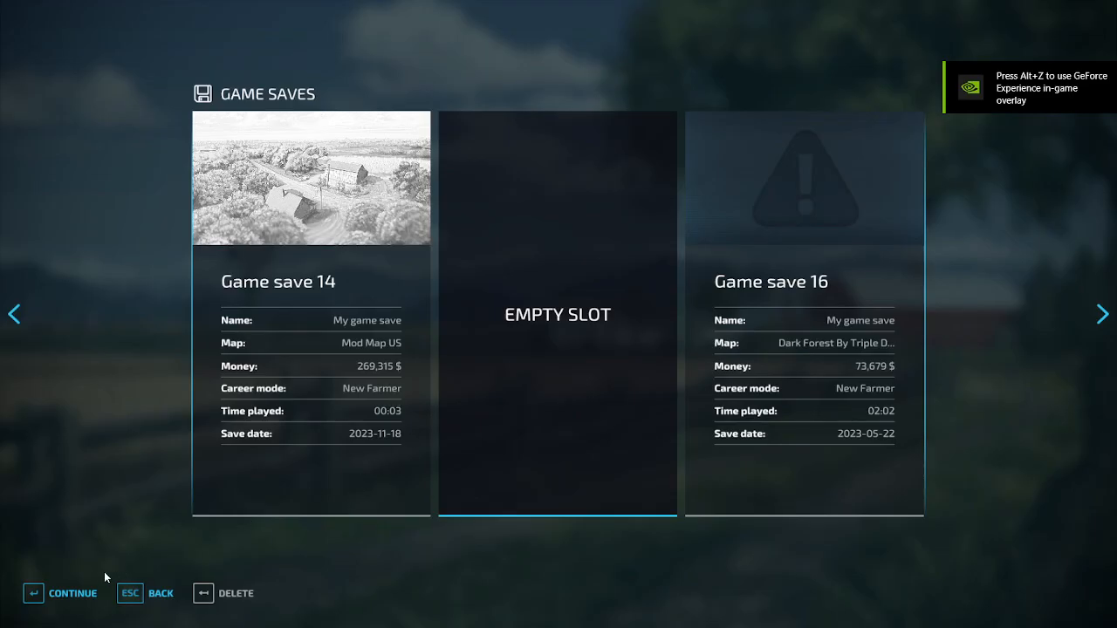
# - Start a new career on the Elmcreek map in the empty save slot and decline the guided tour
pyautogui.click(83, 594)
pyautogui.click(87, 592)
pyautogui.scroll(-1, 474, 561)
pyautogui.scroll(1, 472, 561)
pyautogui.click(75, 599)
pyautogui.click(67, 595)
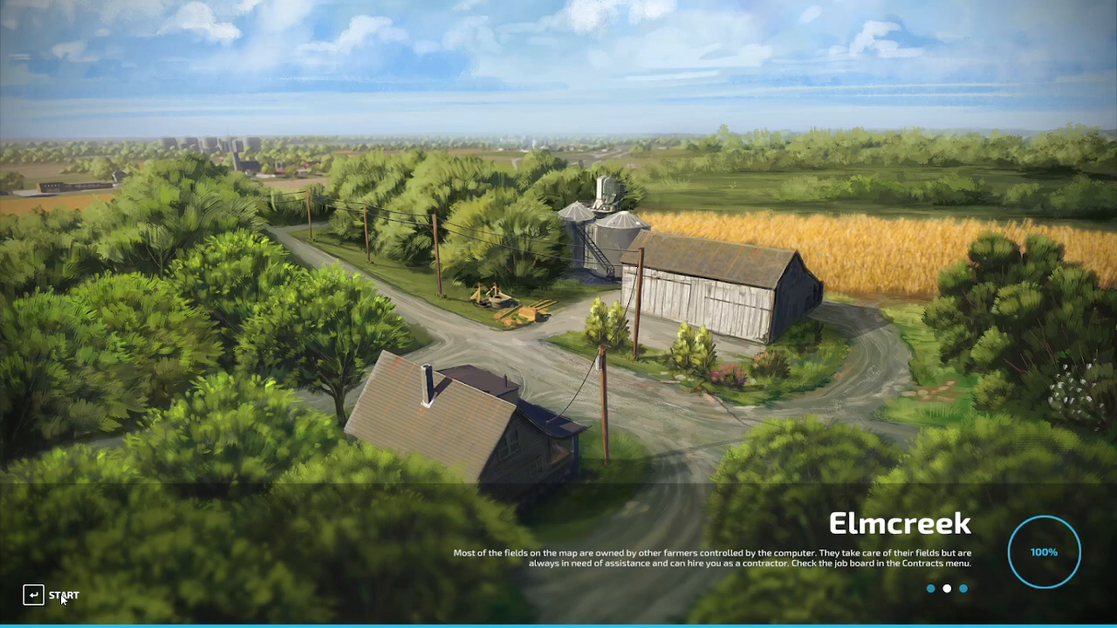
pyautogui.click(62, 598)
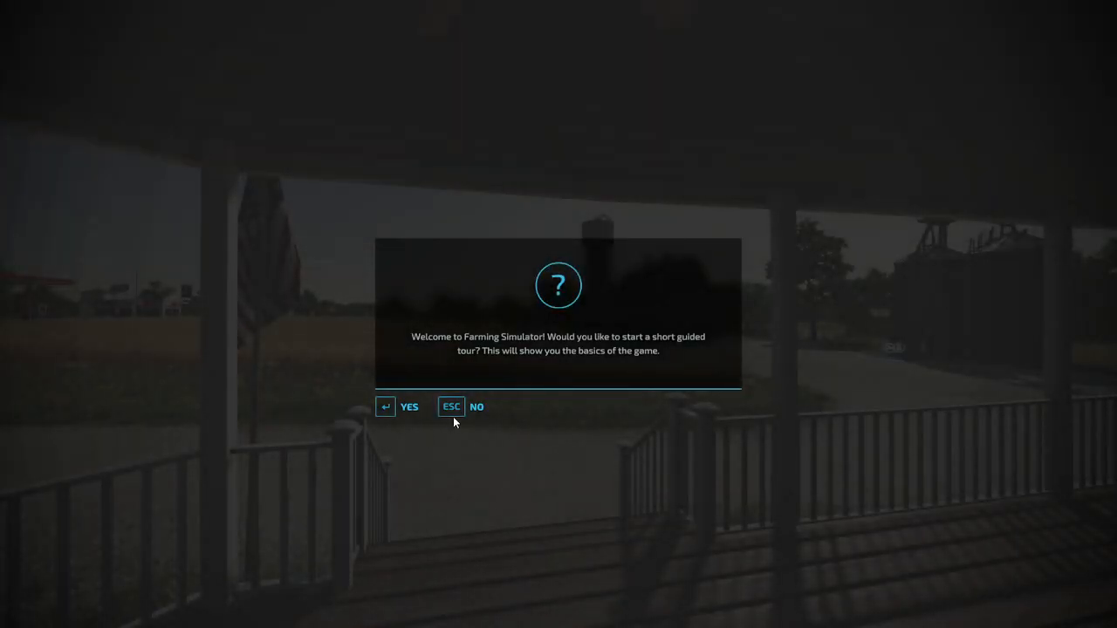
pyautogui.click(453, 414)
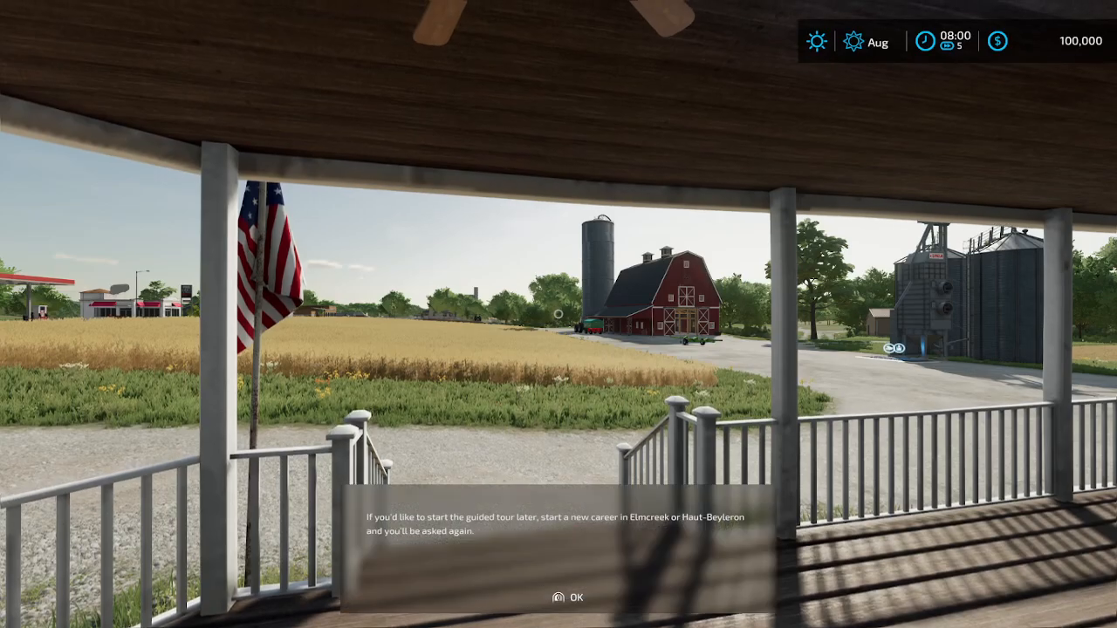
# - Find the Biogas Plant 1MW on the in-game map and visit it
pyautogui.press('Escape')
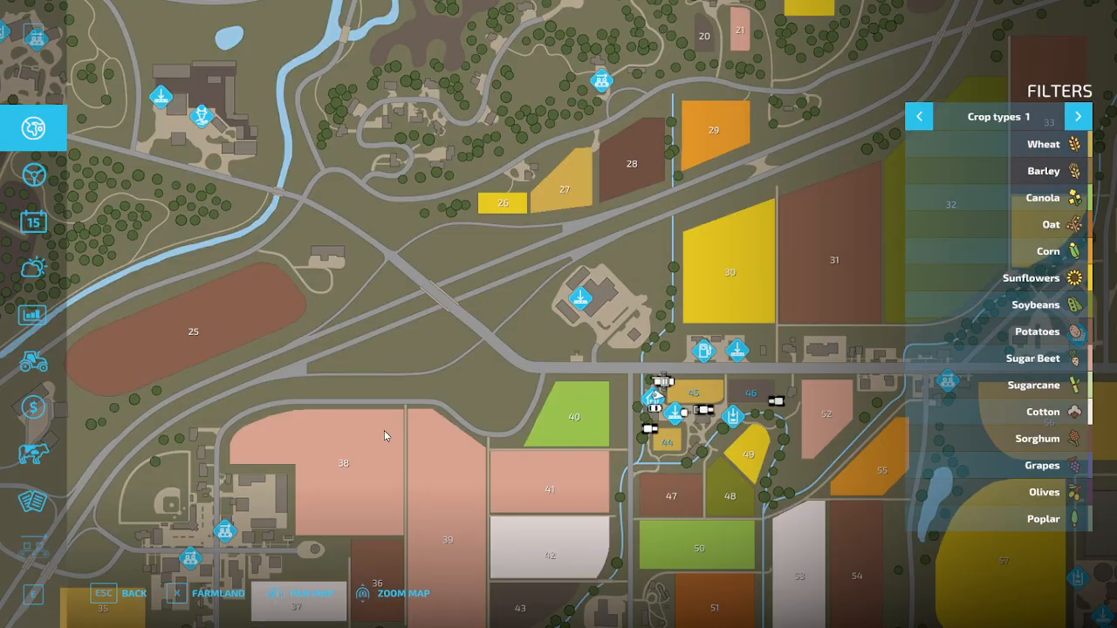
pyautogui.moveTo(706, 361); pyautogui.dragTo(526, 323)
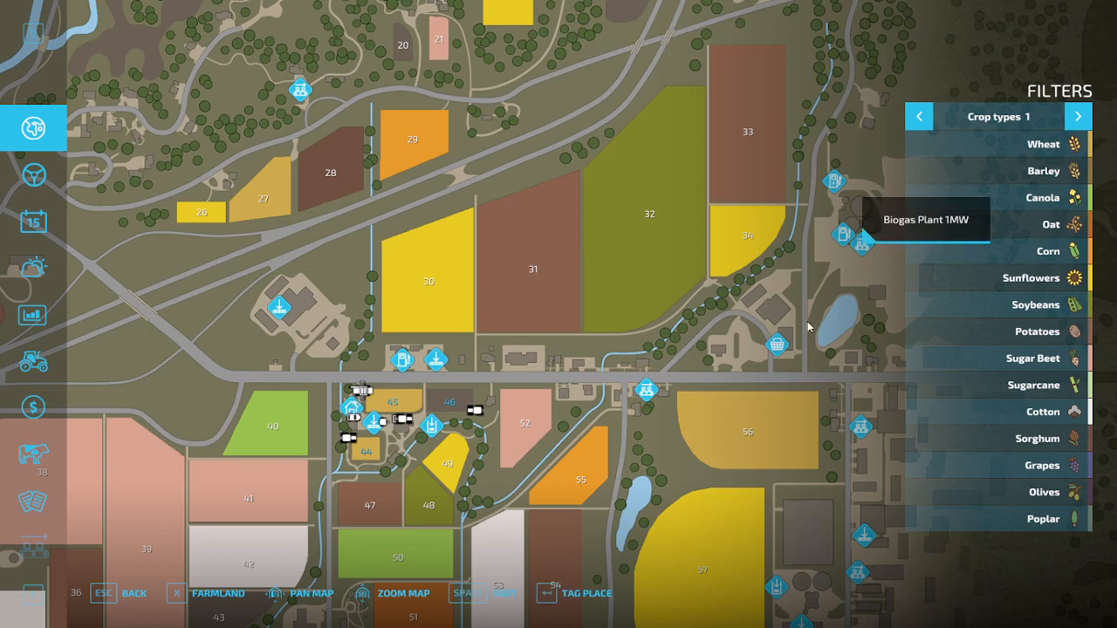
pyautogui.click(490, 601)
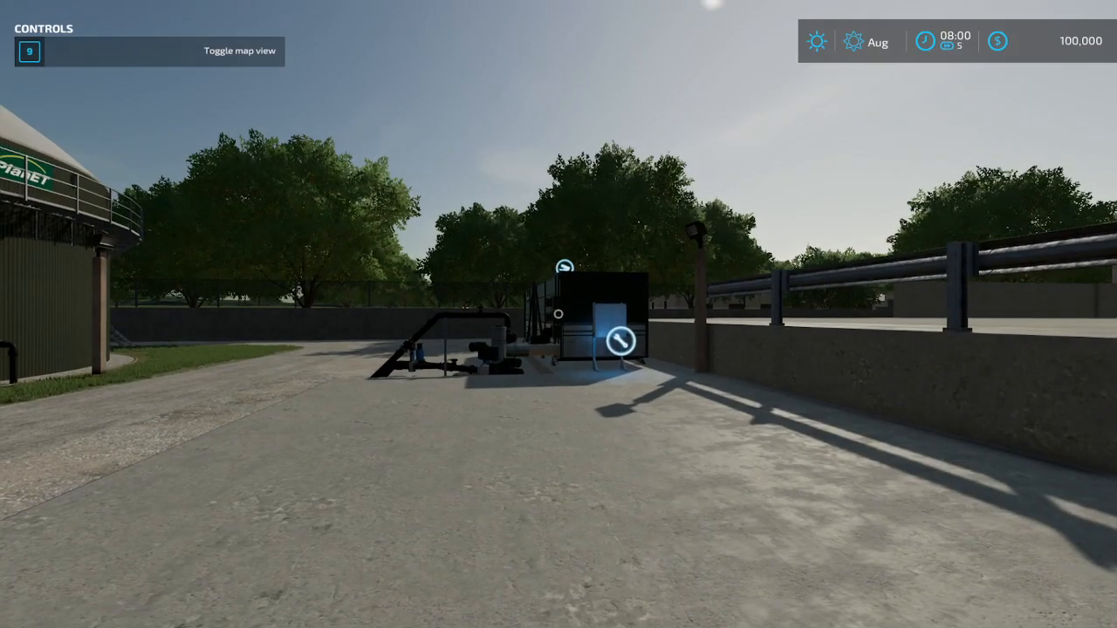
# - Walk around the biogas plant yard to examine the digester tanks, feeder containers, open shed and bunker silos
pyautogui.press('w')
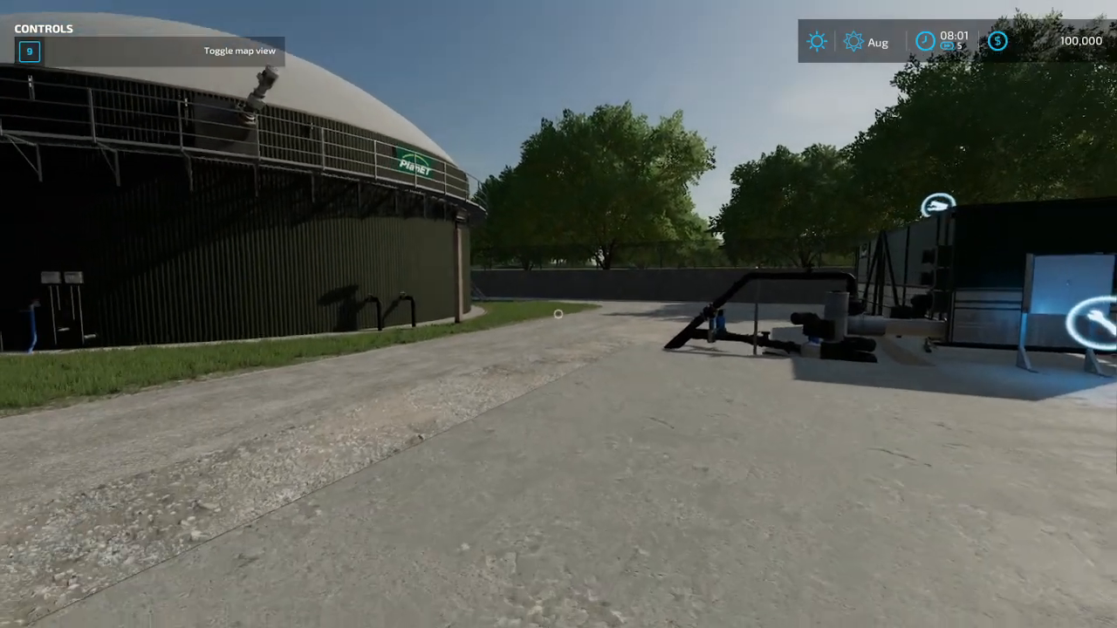
pyautogui.press('w')
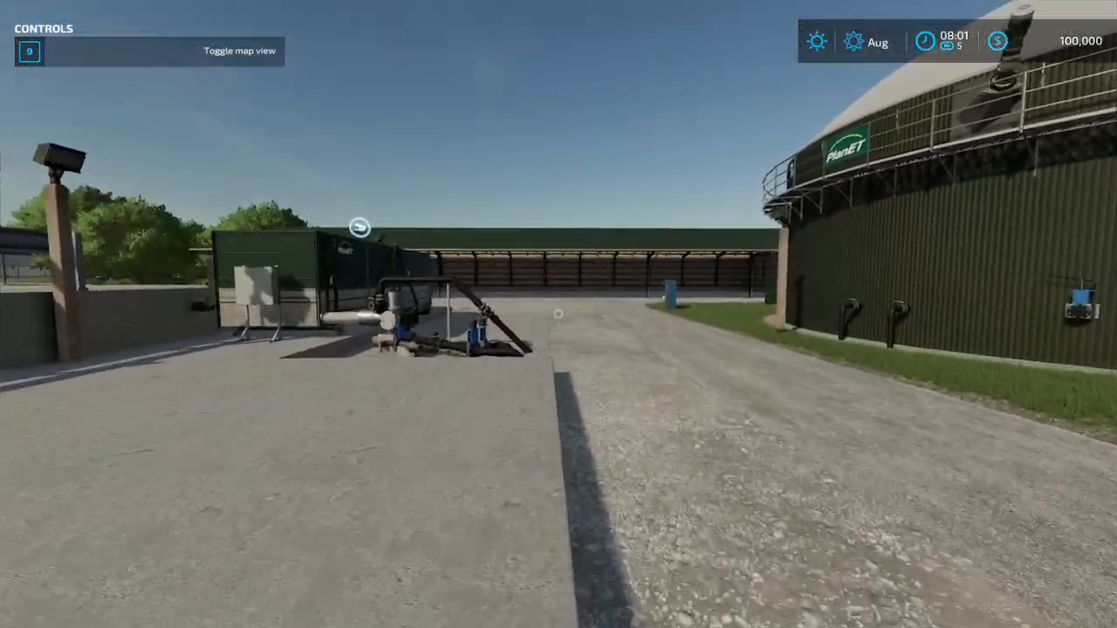
pyautogui.press('w')
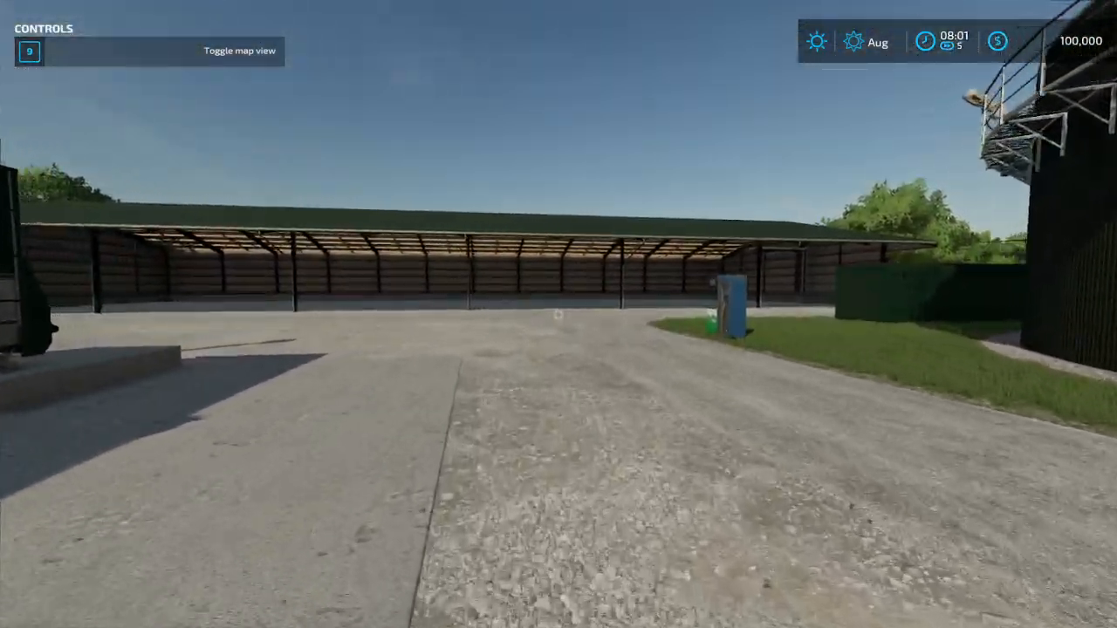
pyautogui.press('w')
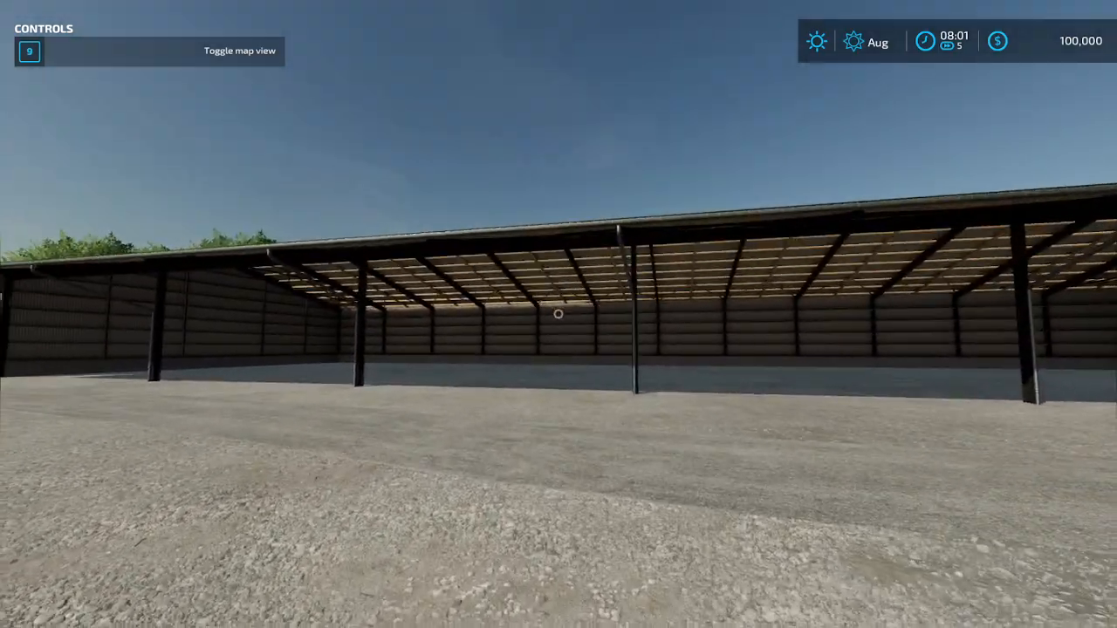
pyautogui.press('w')
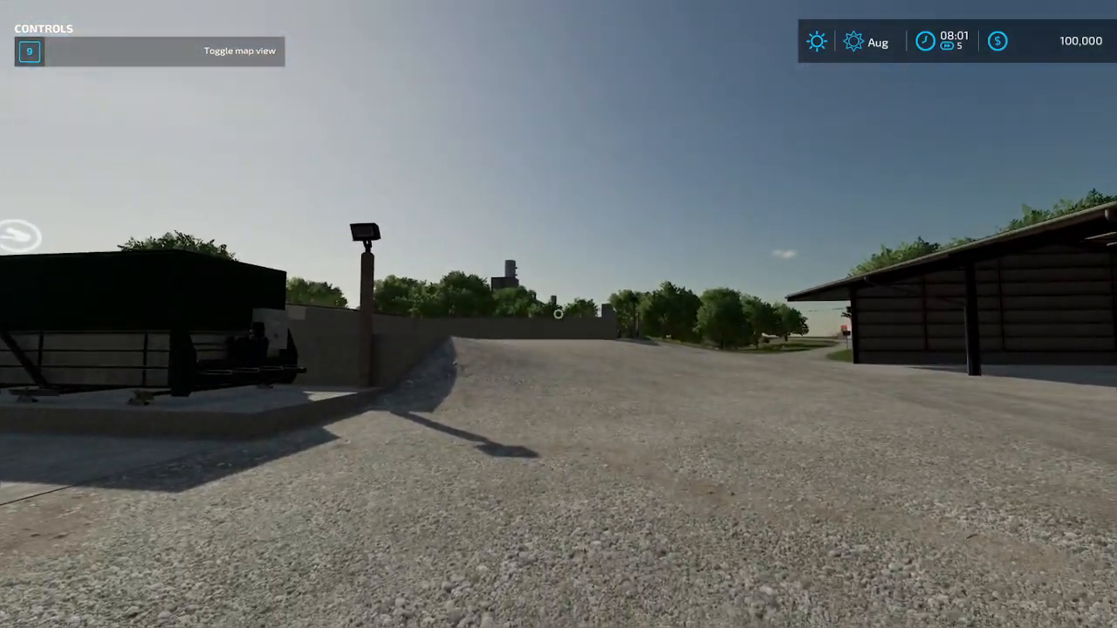
pyautogui.press('w')
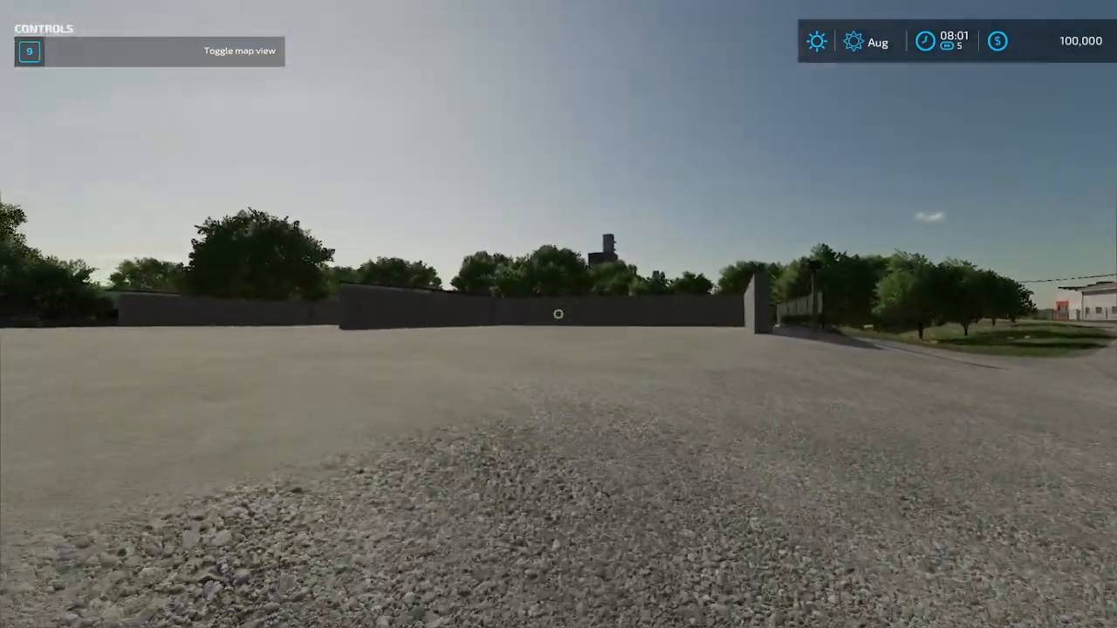
pyautogui.press('w')
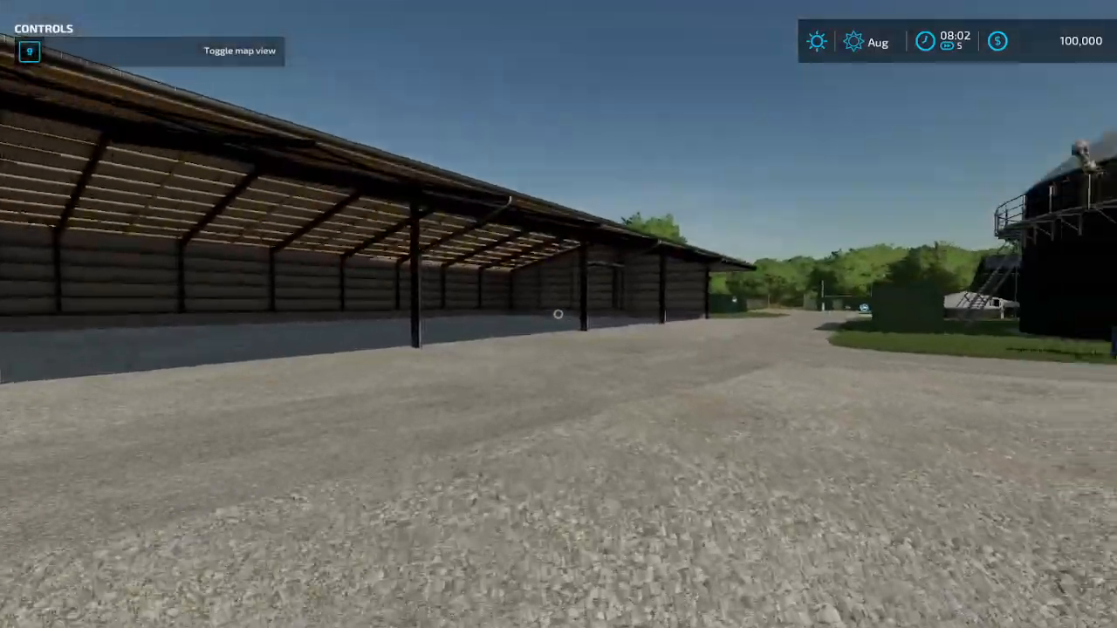
pyautogui.press('w')
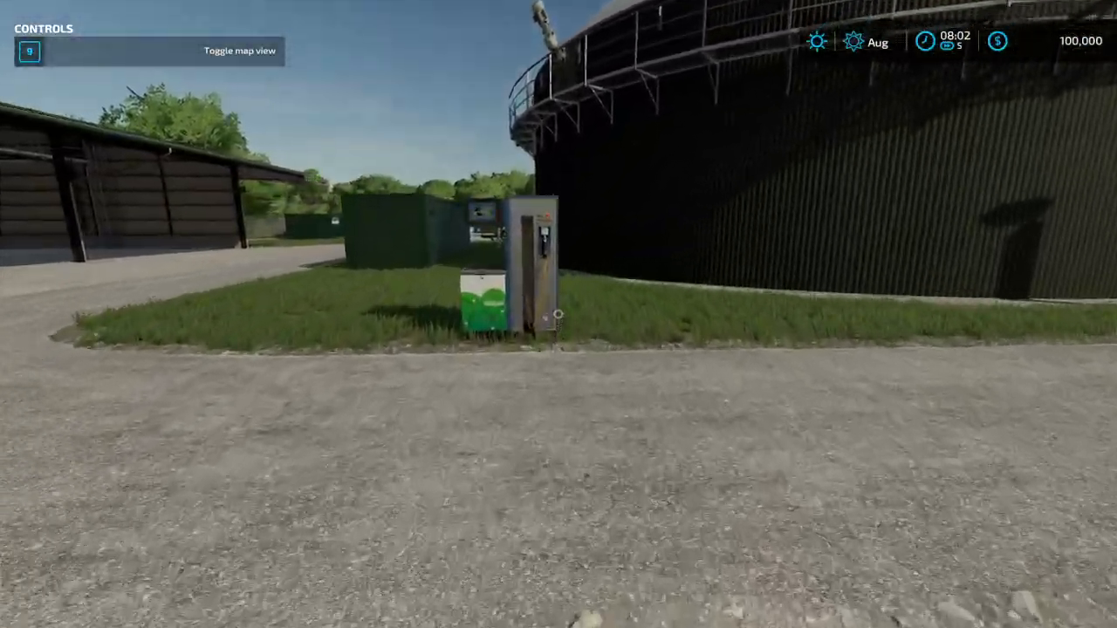
# - Examine the biogas fuel pump beside the digester tank from close up and from several angles
pyautogui.press('a')
pyautogui.press('s')
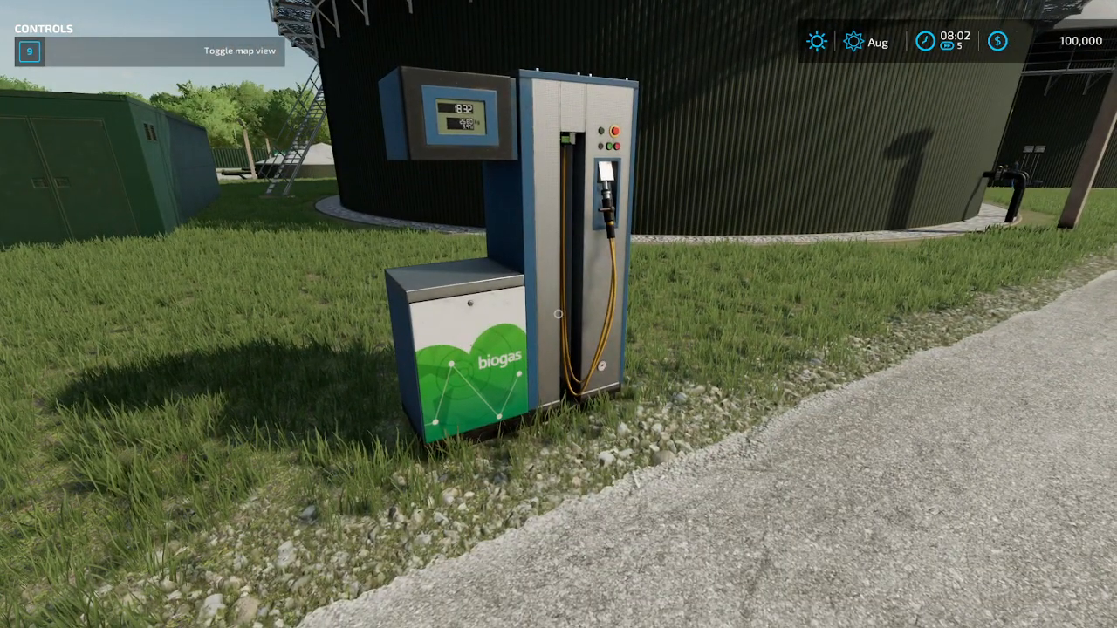
pyautogui.press('s')
pyautogui.press('d')
pyautogui.press('w')
pyautogui.press('w')
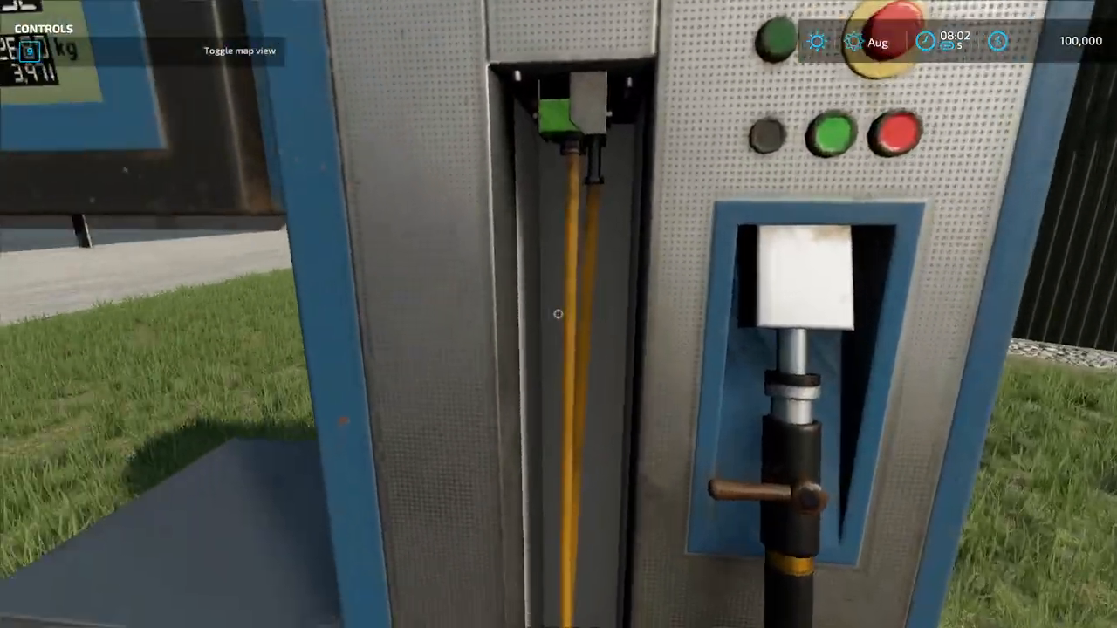
pyautogui.press('s')
pyautogui.press('s')
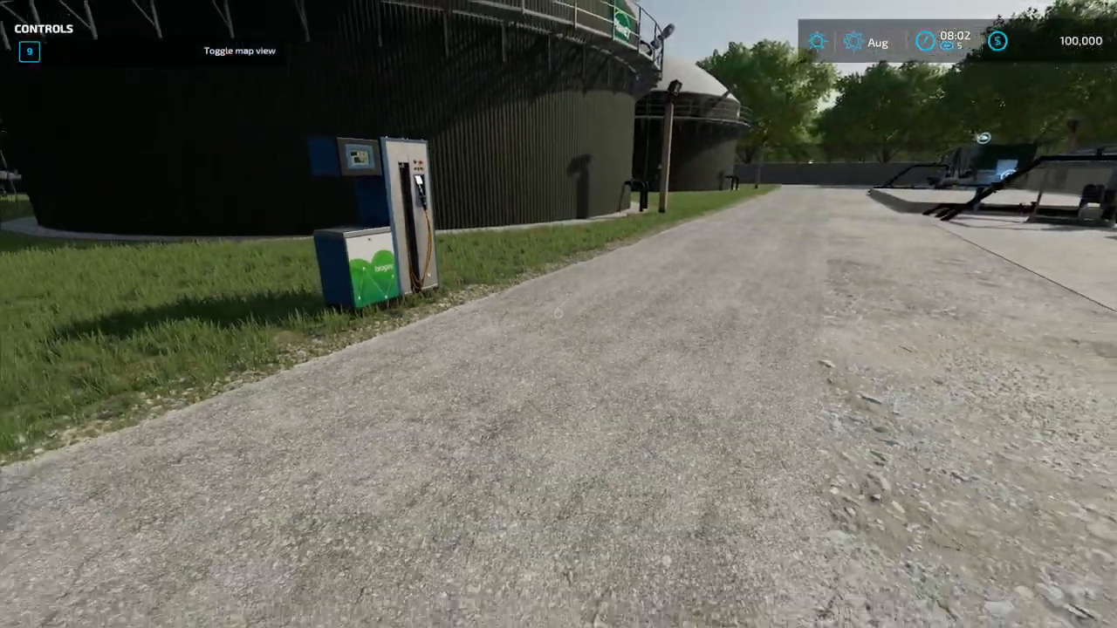
pyautogui.press('w')
pyautogui.press('w')
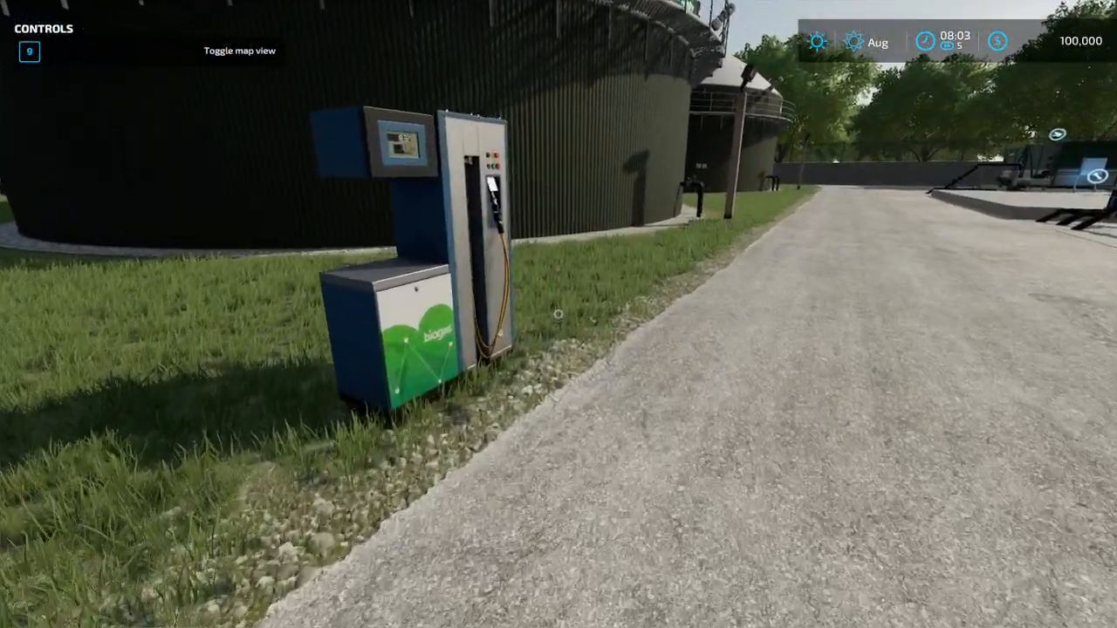
pyautogui.press('s')
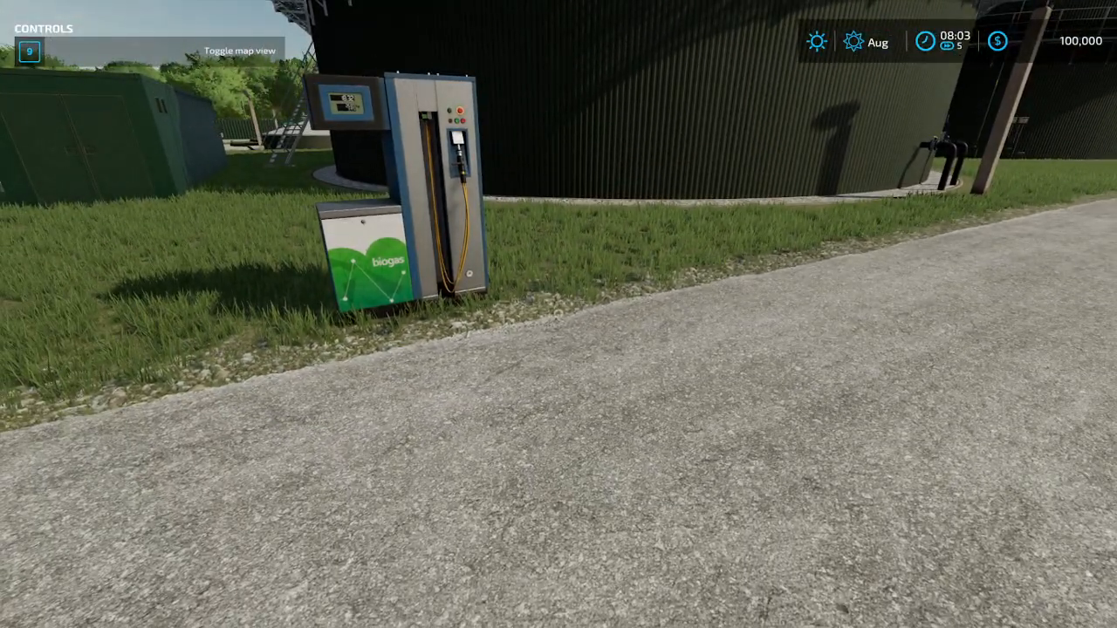
pyautogui.press('Escape')
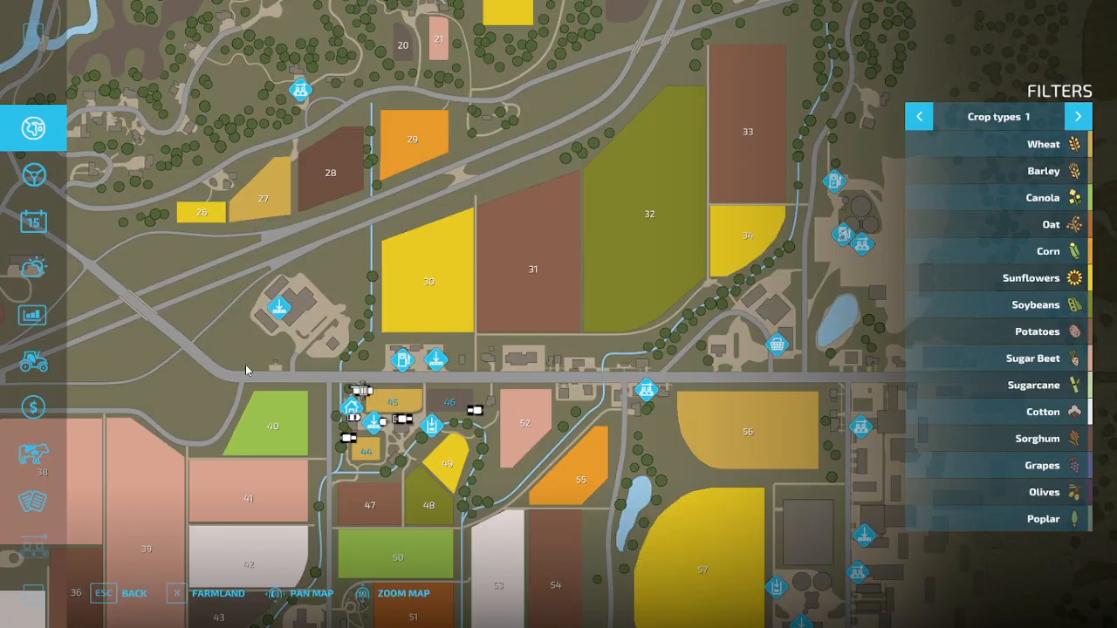
pyautogui.press('Escape')
# - Walk across the yard past the PlanET containers and examine the front of the dark green building with the lit canopy
pyautogui.press('w')
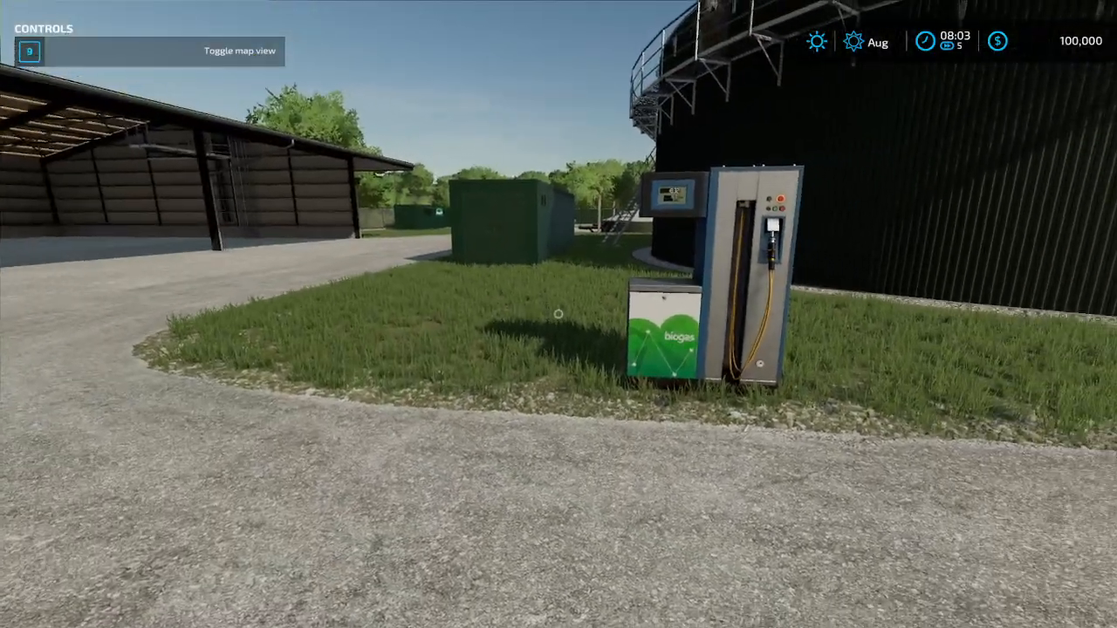
pyautogui.press('w')
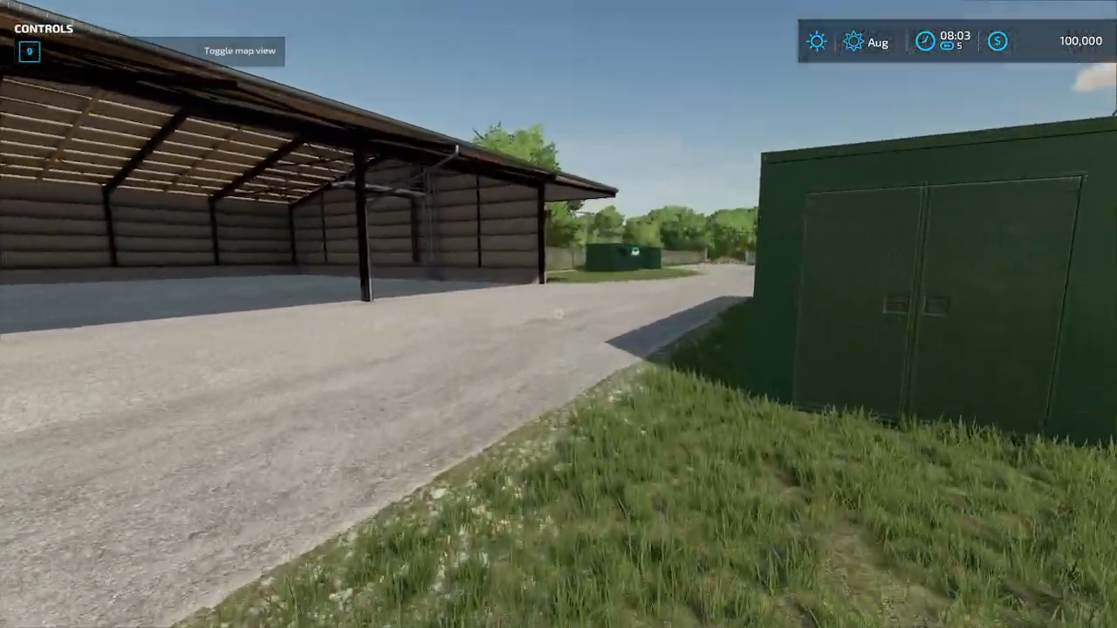
pyautogui.press('w')
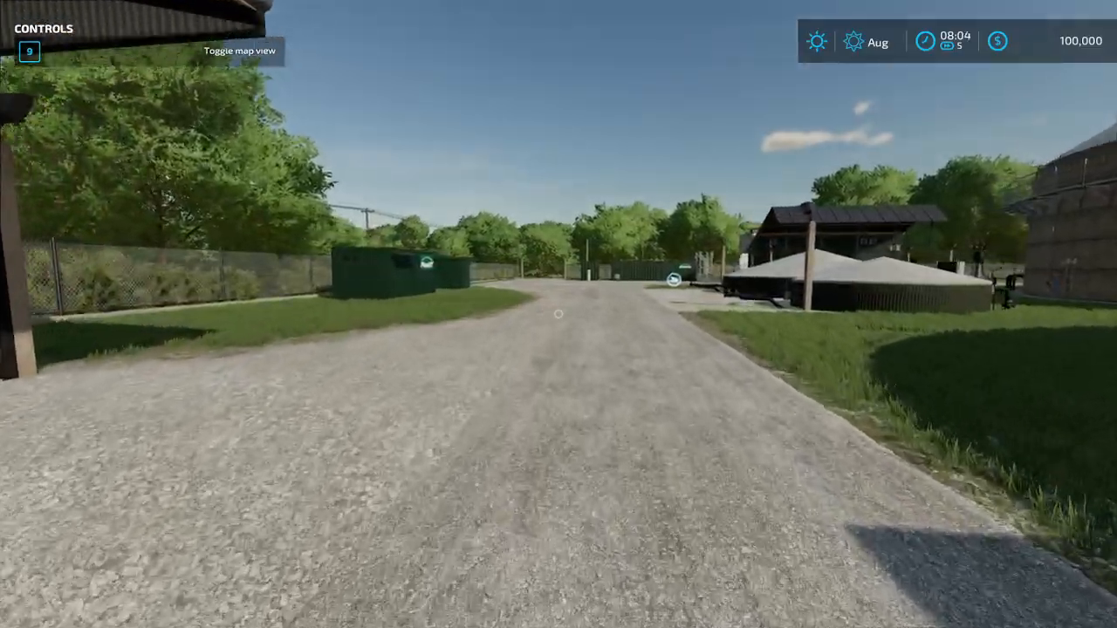
pyautogui.press('w')
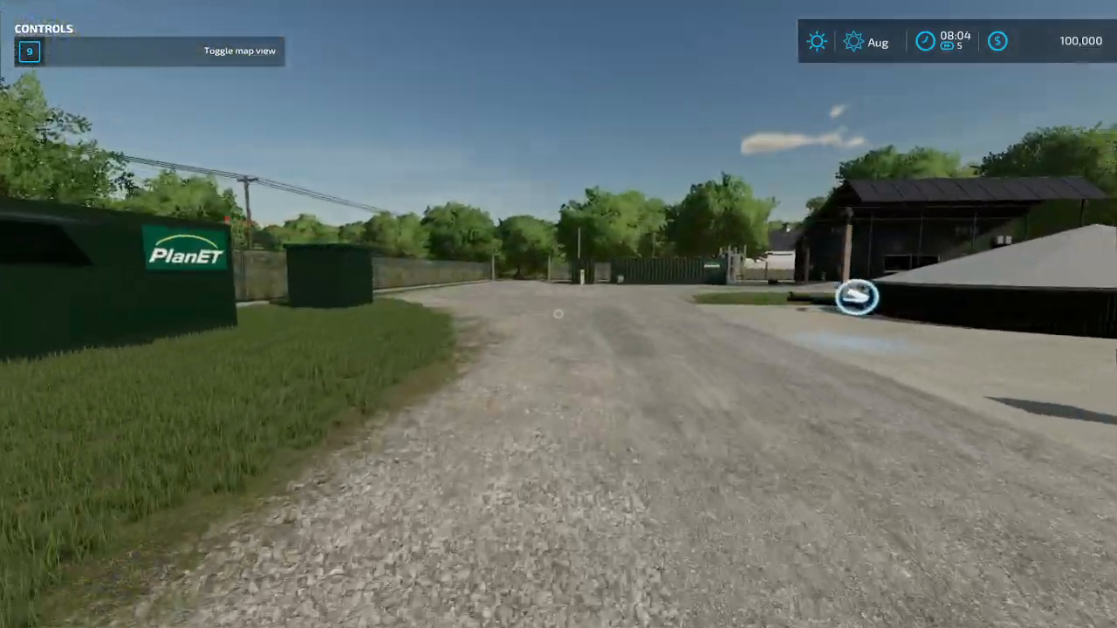
pyautogui.press('w')
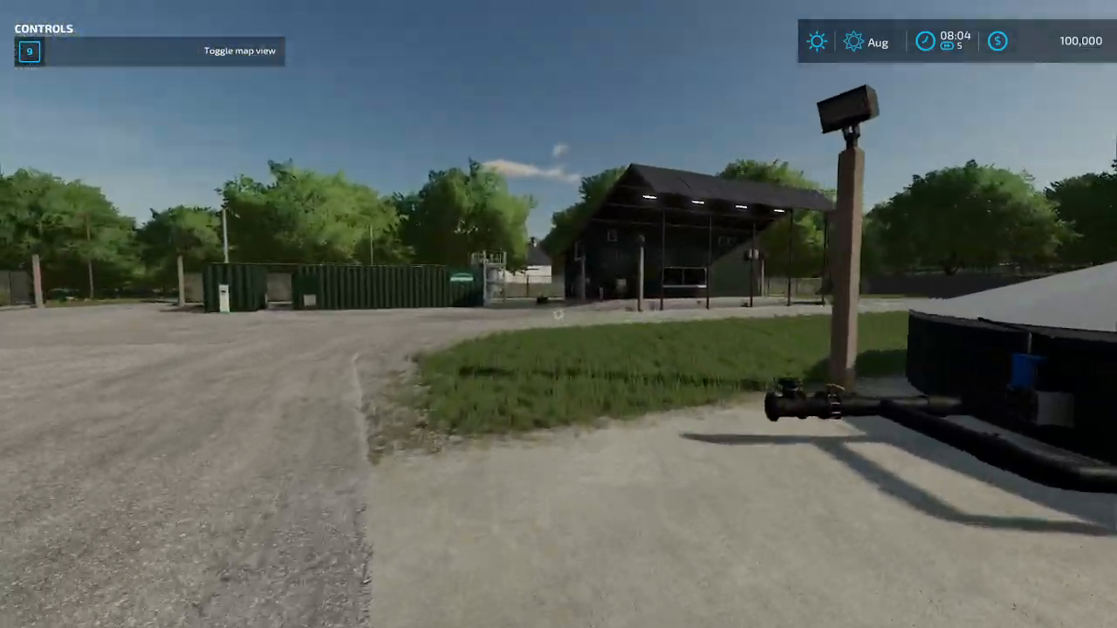
pyautogui.press('w')
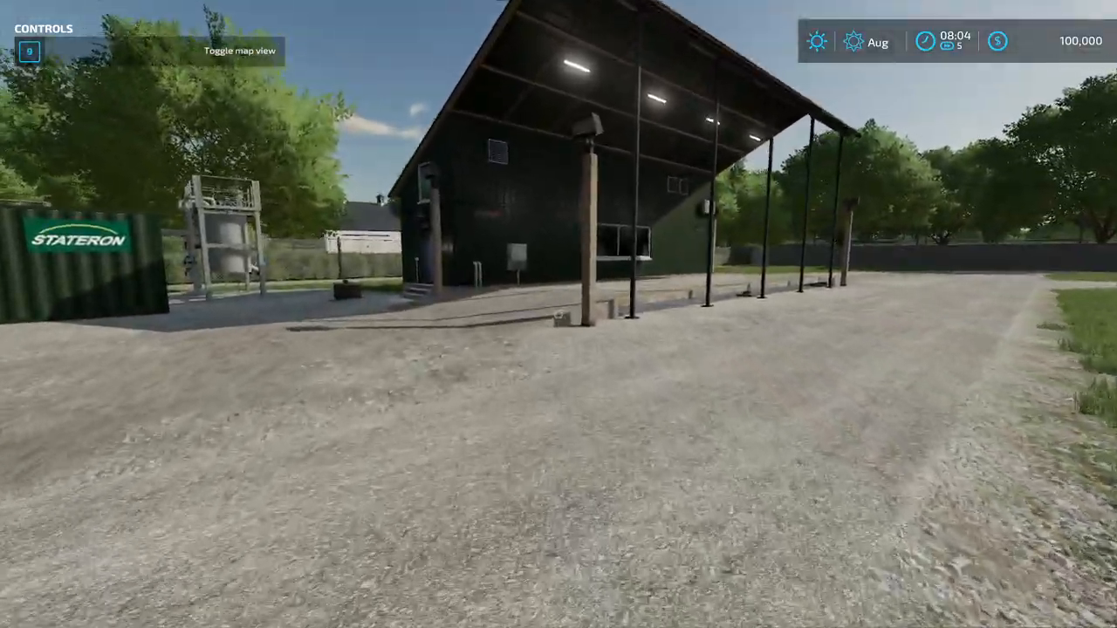
pyautogui.press('s')
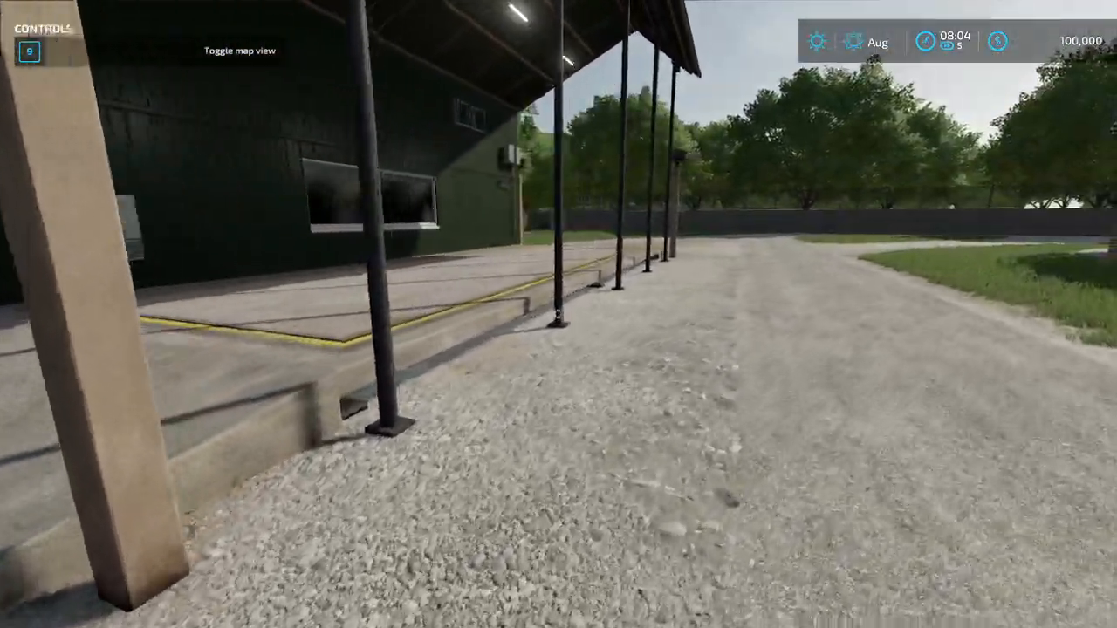
pyautogui.press('s')
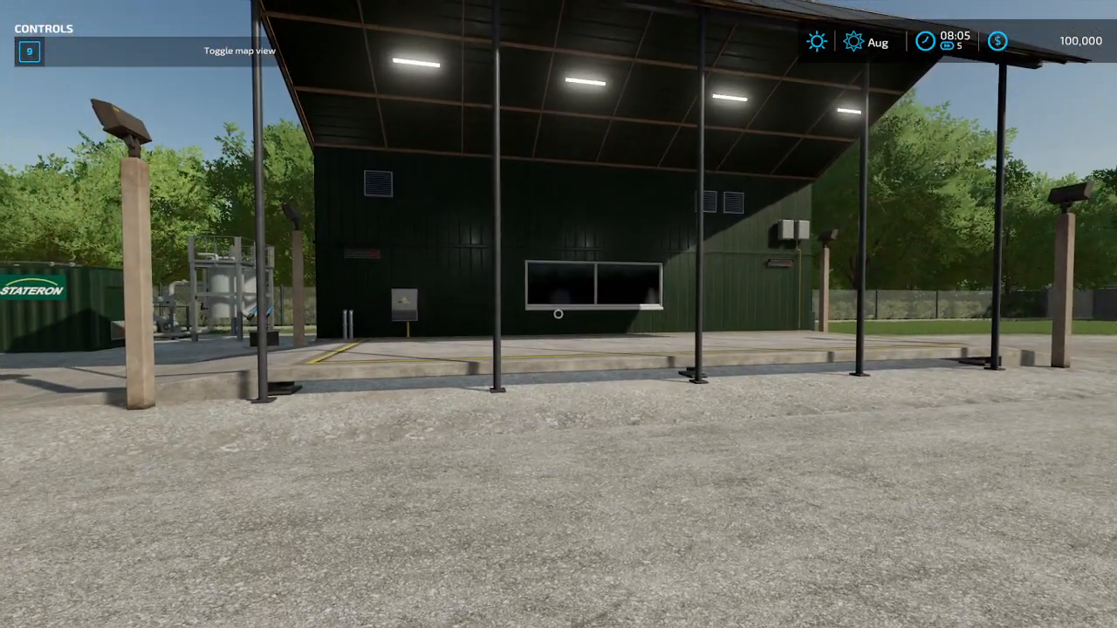
# - End the Elmcreek career session without saving and return to the game's main menu
pyautogui.press('Escape')
pyautogui.press('e')
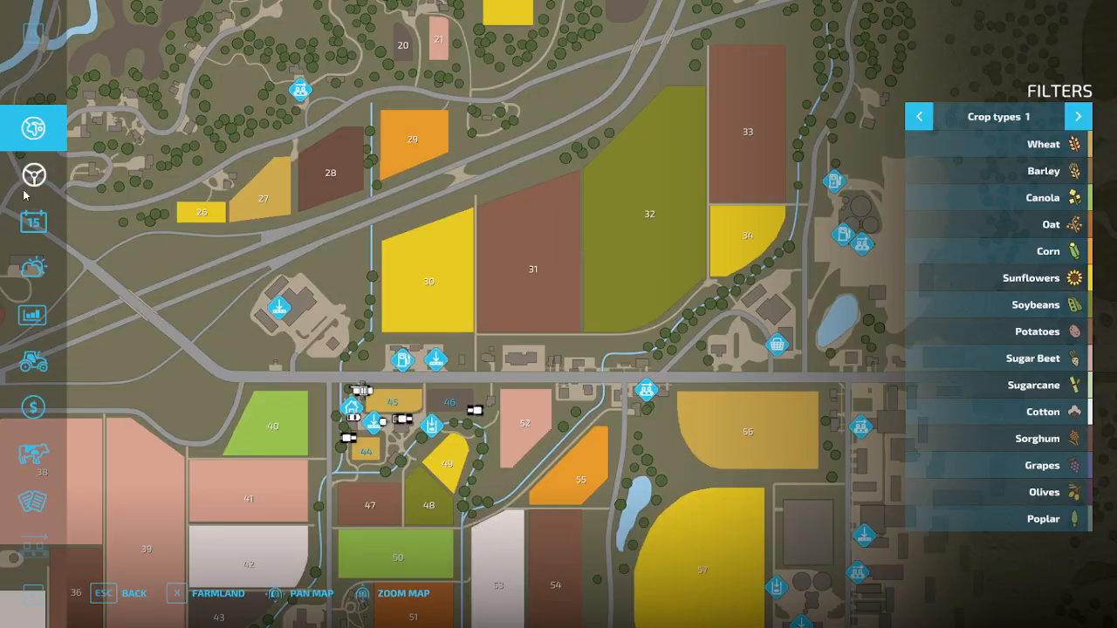
pyautogui.press('e')
pyautogui.click(358, 594)
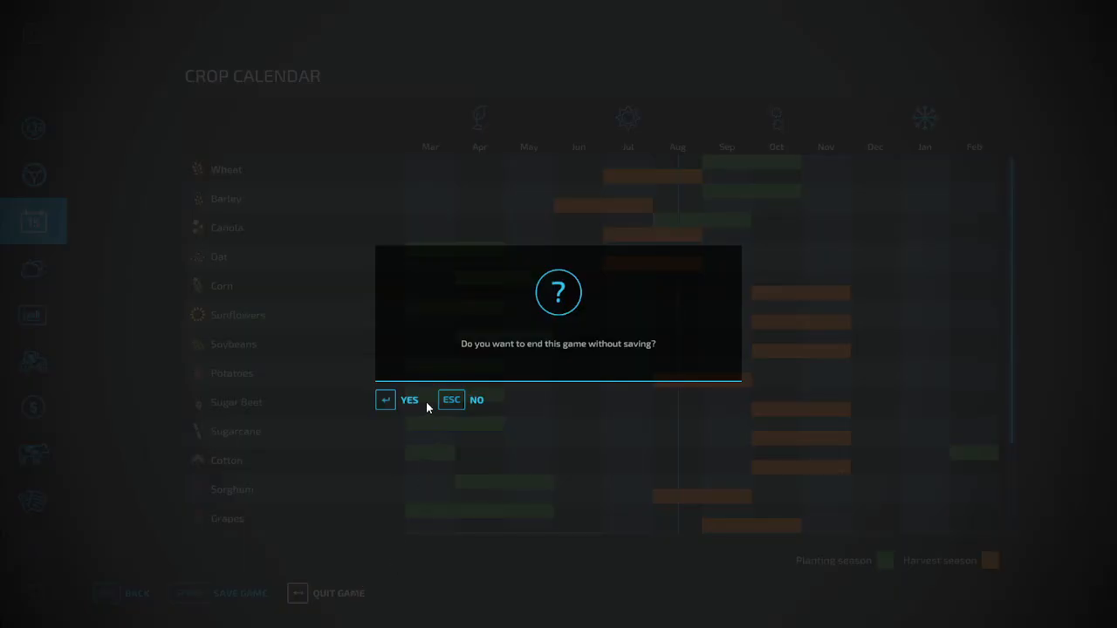
pyautogui.press('Return')
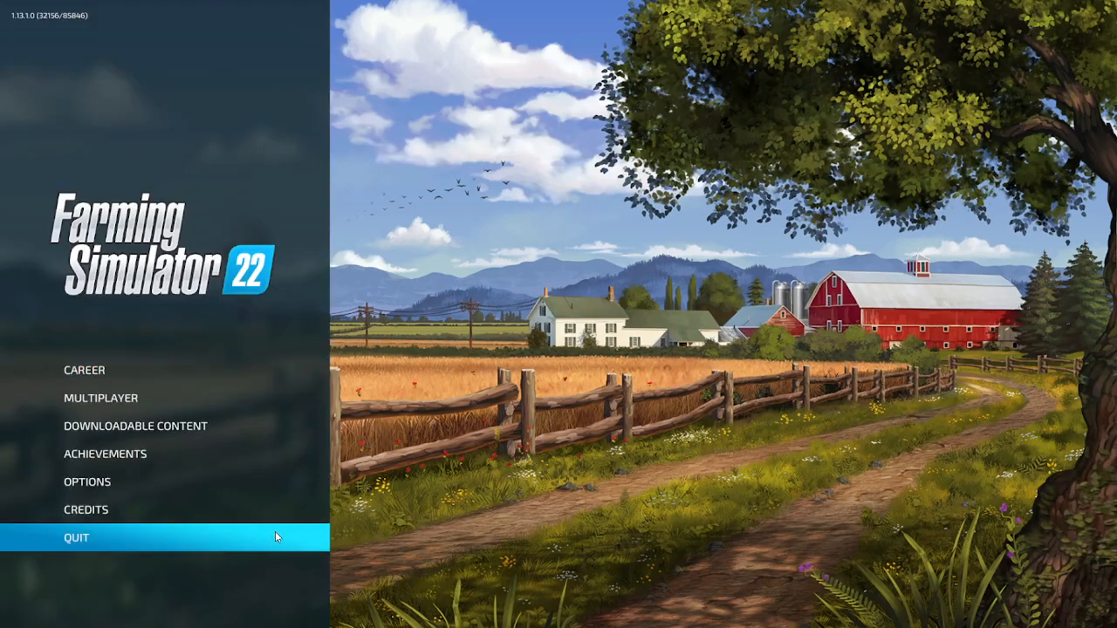
# - Quit Farming Simulator 22 and minimize Steam to switch back to GIANTS Editor
pyautogui.click(188, 543)
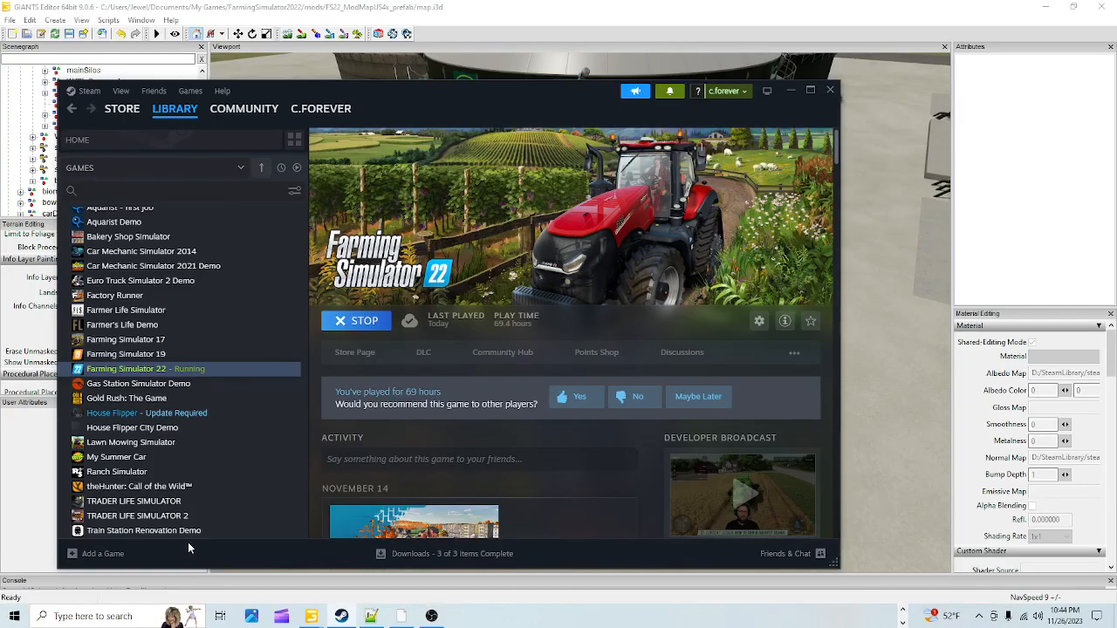
pyautogui.moveTo(781, 91); pyautogui.dragTo(724, 12)
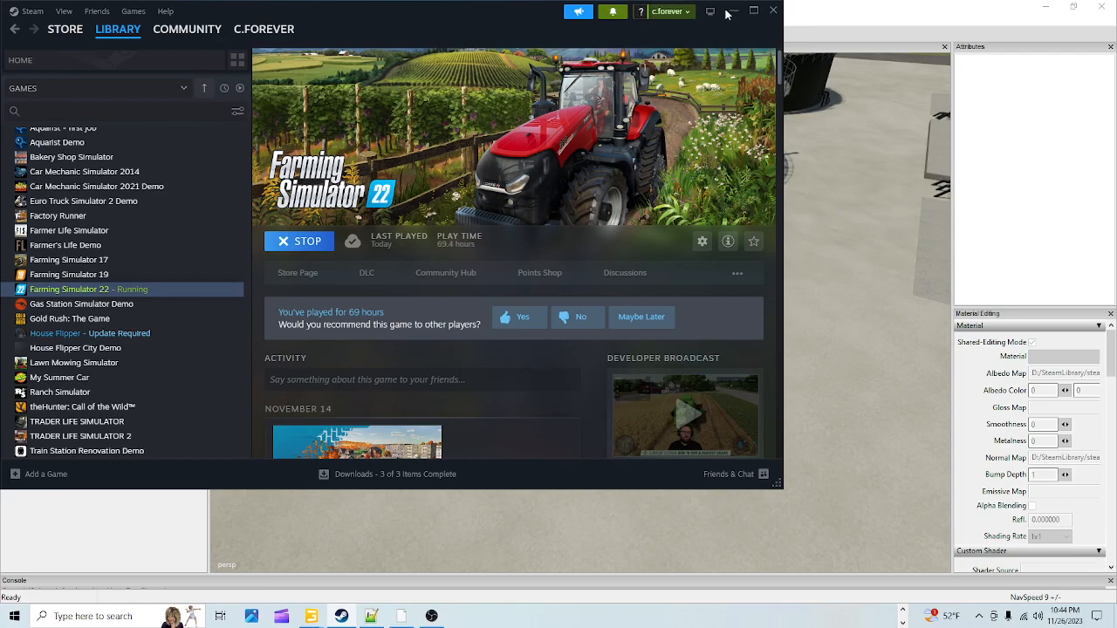
pyautogui.doubleClick(462, 6)
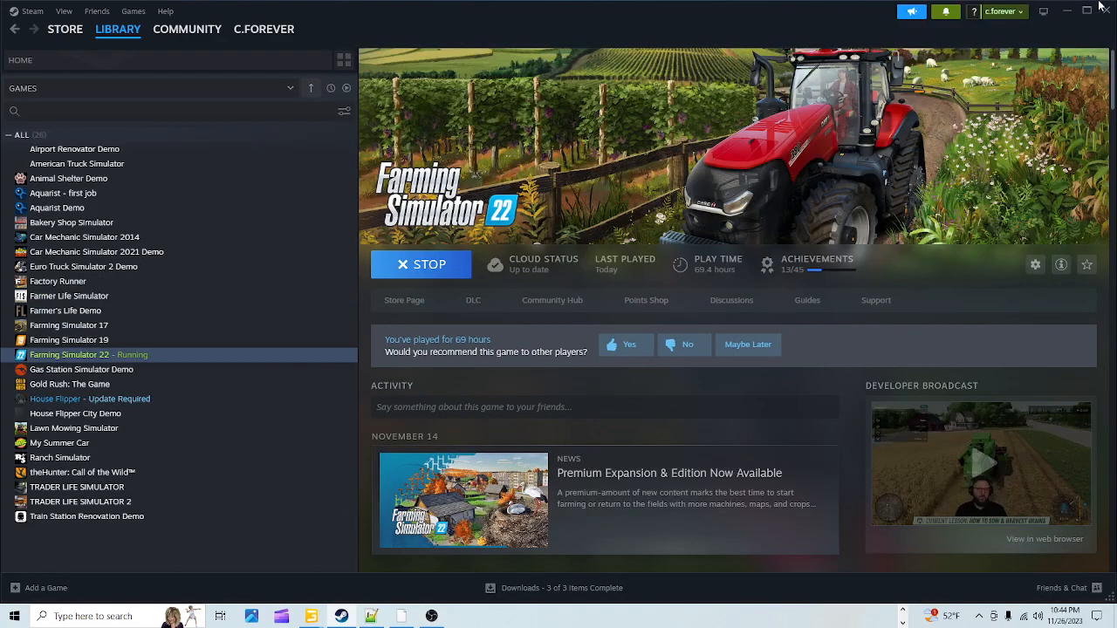
pyautogui.click(1068, 12)
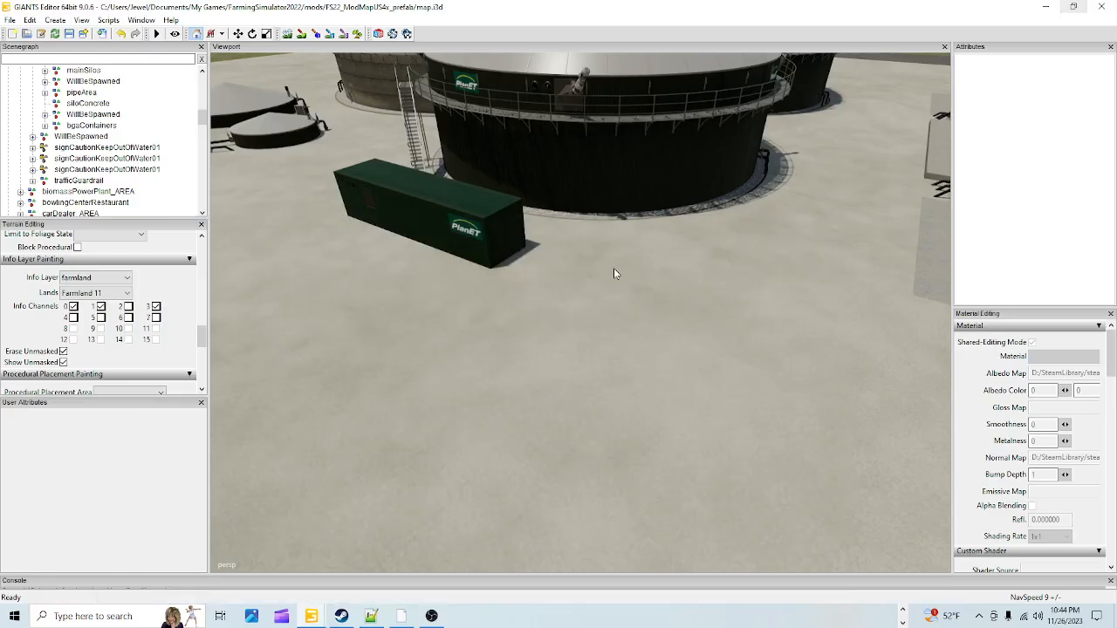
# - Bring the yard beside the PlanET container and digester tank into view and start a file import
pyautogui.keyDown('alt'); pyautogui.moveTo(541, 416); pyautogui.dragTo(644, 386); pyautogui.keyUp('alt')
pyautogui.moveTo(552, 394)
pyautogui.keyDown('alt'); pyautogui.mouseDown()
pyautogui.moveTo(715, 252)
pyautogui.moveTo(628, 354)
pyautogui.moveTo(481, 382)
pyautogui.moveTo(638, 316)
pyautogui.moveTo(539, 405)
pyautogui.mouseUp(); pyautogui.keyUp('alt')
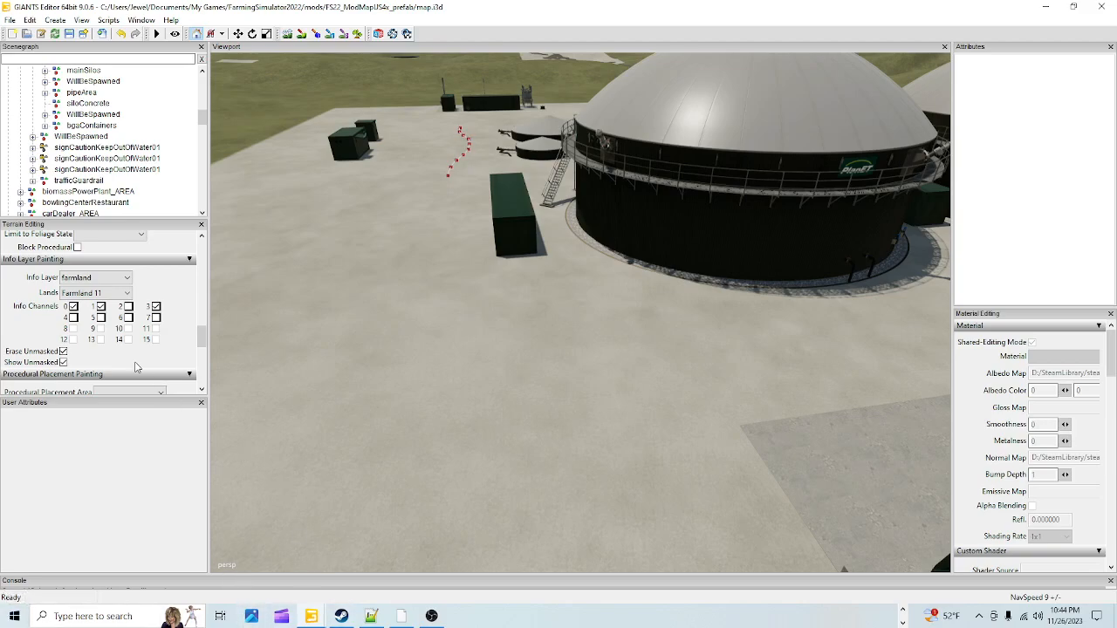
pyautogui.click(10, 20)
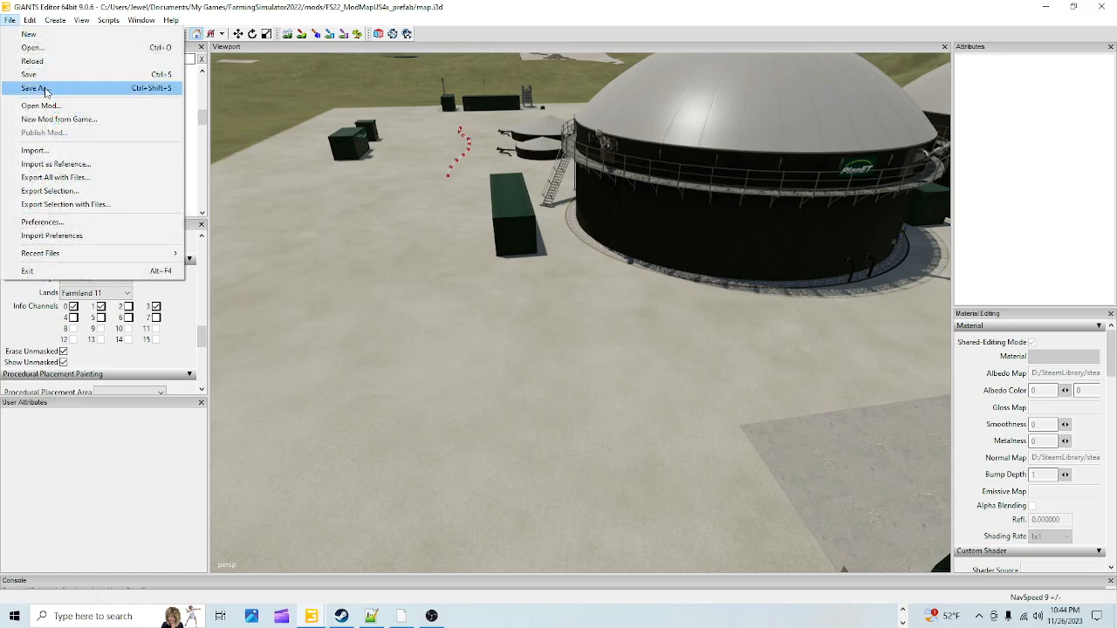
pyautogui.click(52, 150)
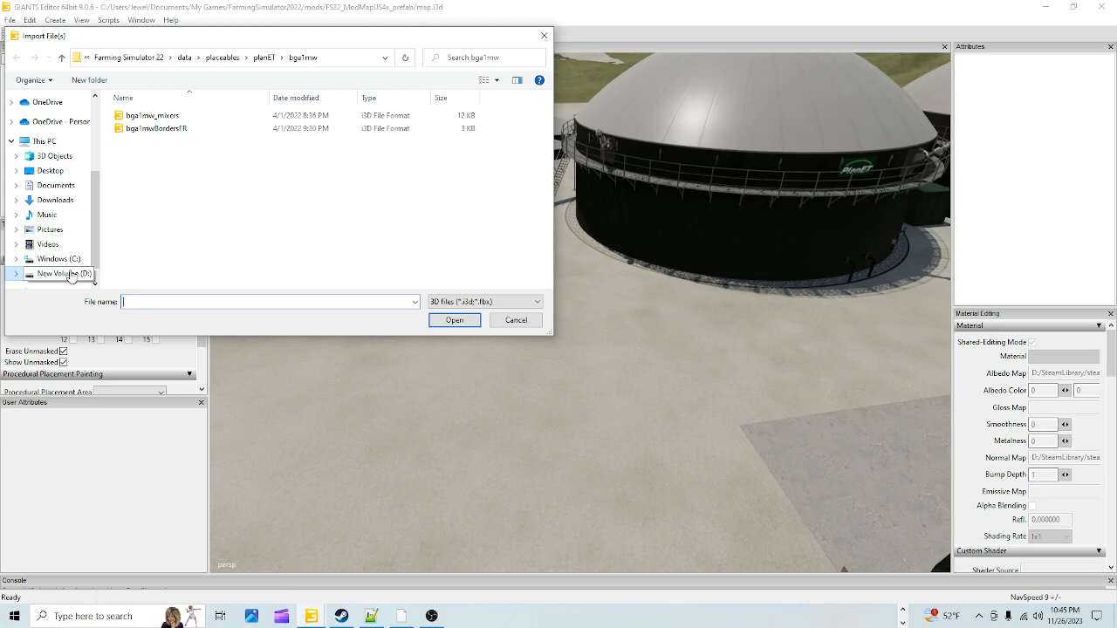
pyautogui.click(71, 276)
pyautogui.click(70, 263)
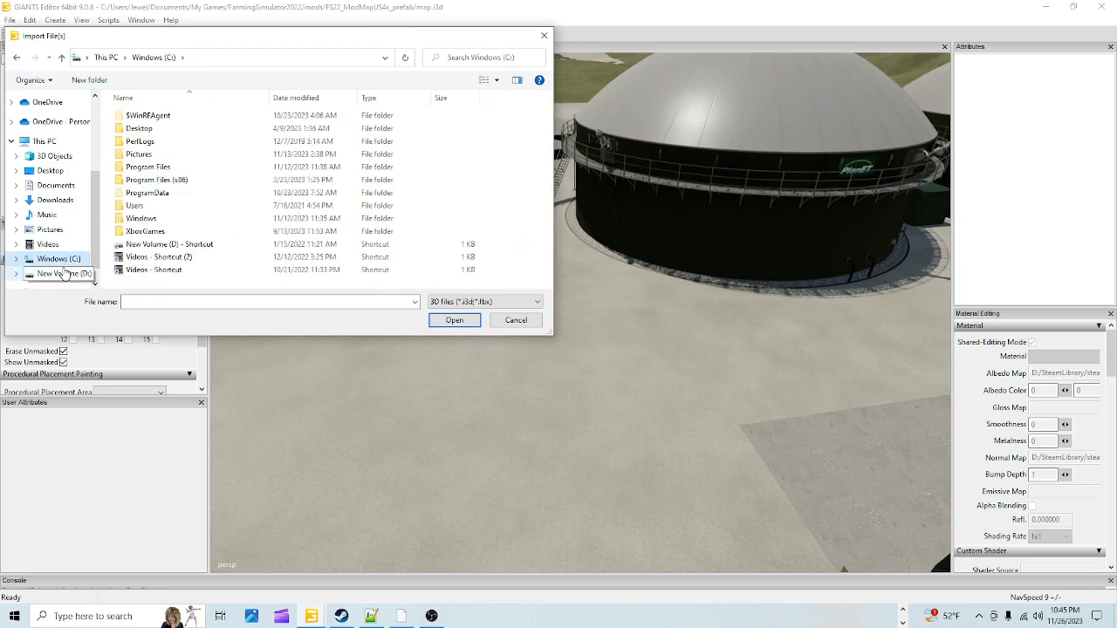
pyautogui.doubleClick(170, 179)
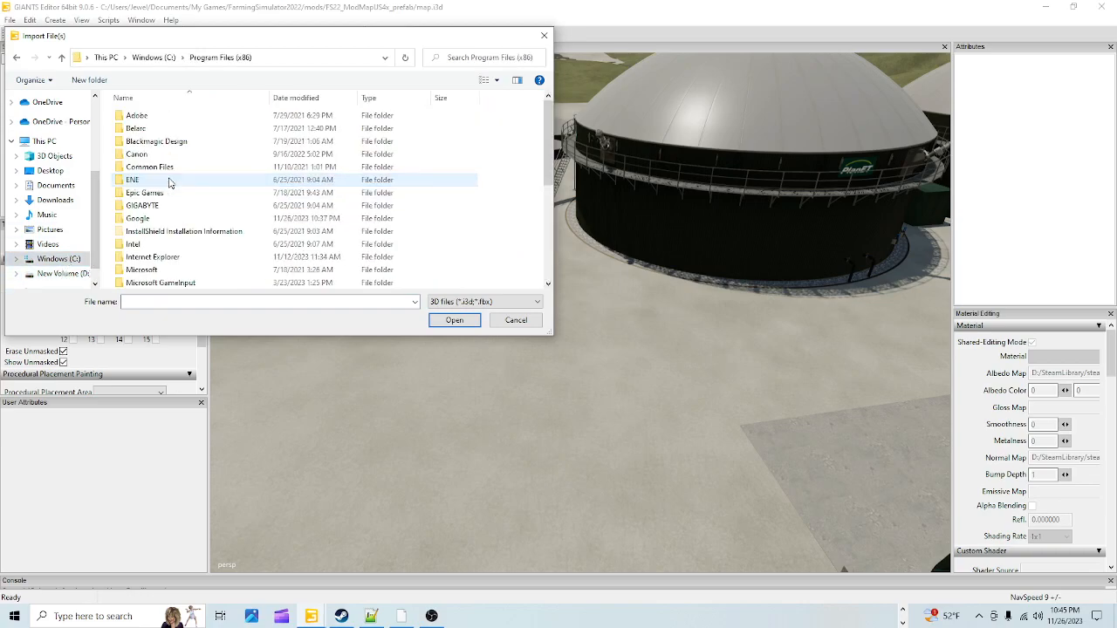
pyautogui.scroll(-4, 170, 179)
pyautogui.click(172, 210)
pyautogui.doubleClick(172, 210)
pyautogui.scroll(-3, 170, 210)
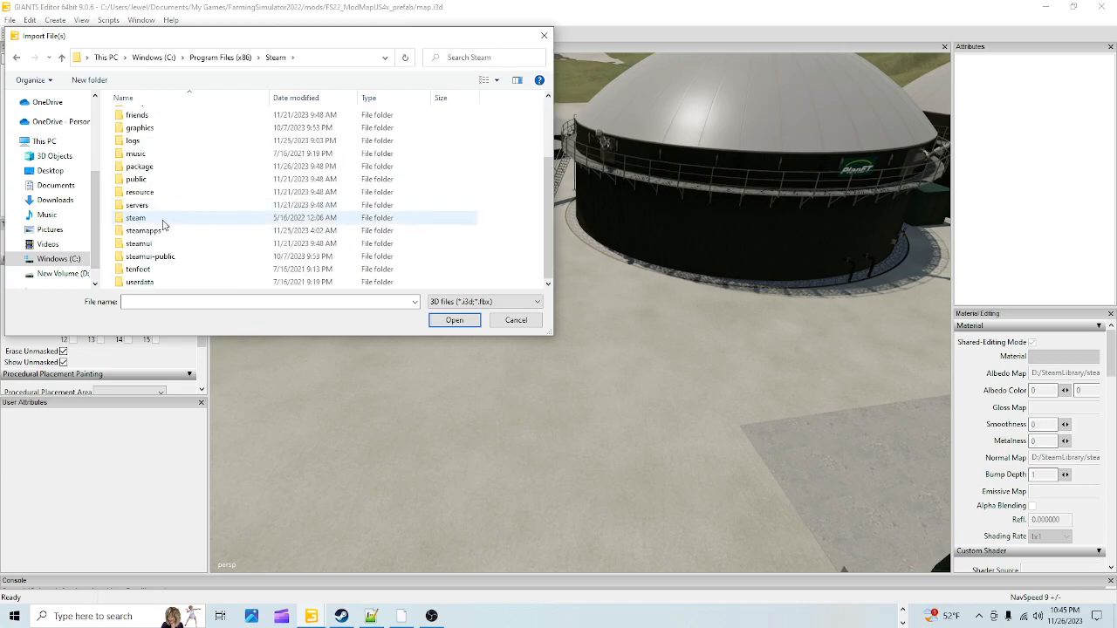
pyautogui.doubleClick(144, 230)
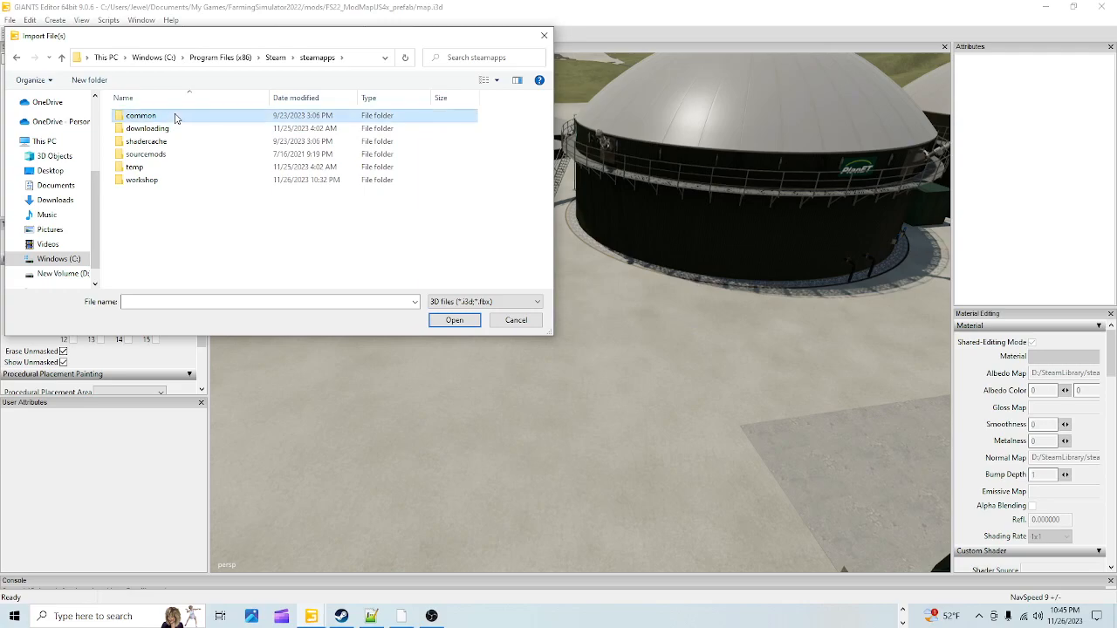
pyautogui.doubleClick(174, 117)
pyautogui.doubleClick(196, 180)
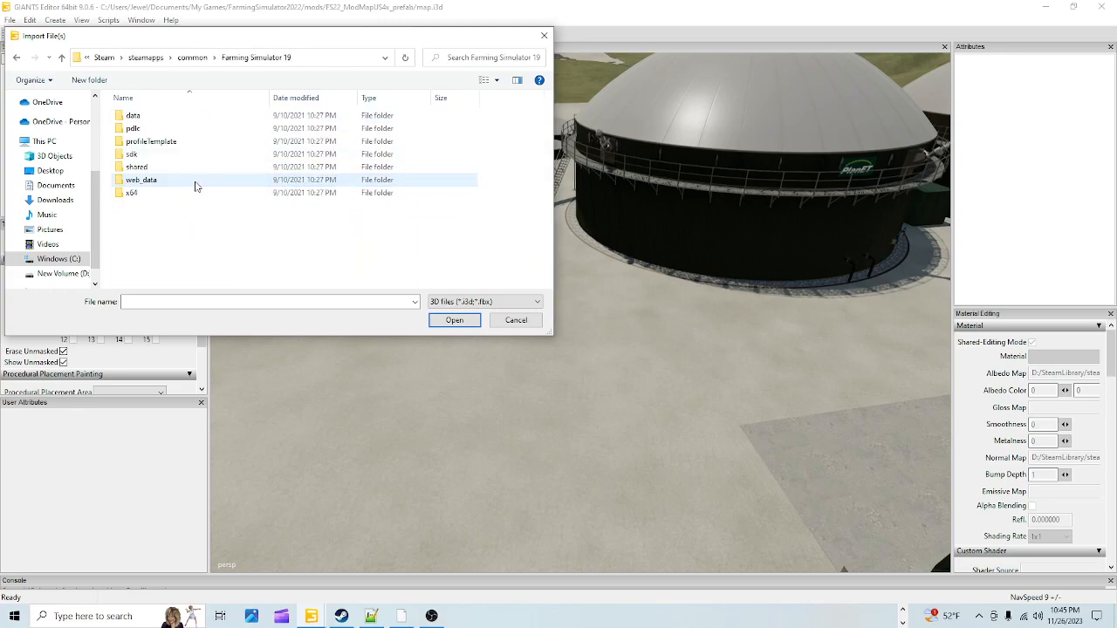
# - Browse the import to SteamLibrary > steamapps > common > Farming Simulator 22 > data on New Volume (D:)
pyautogui.click(63, 274)
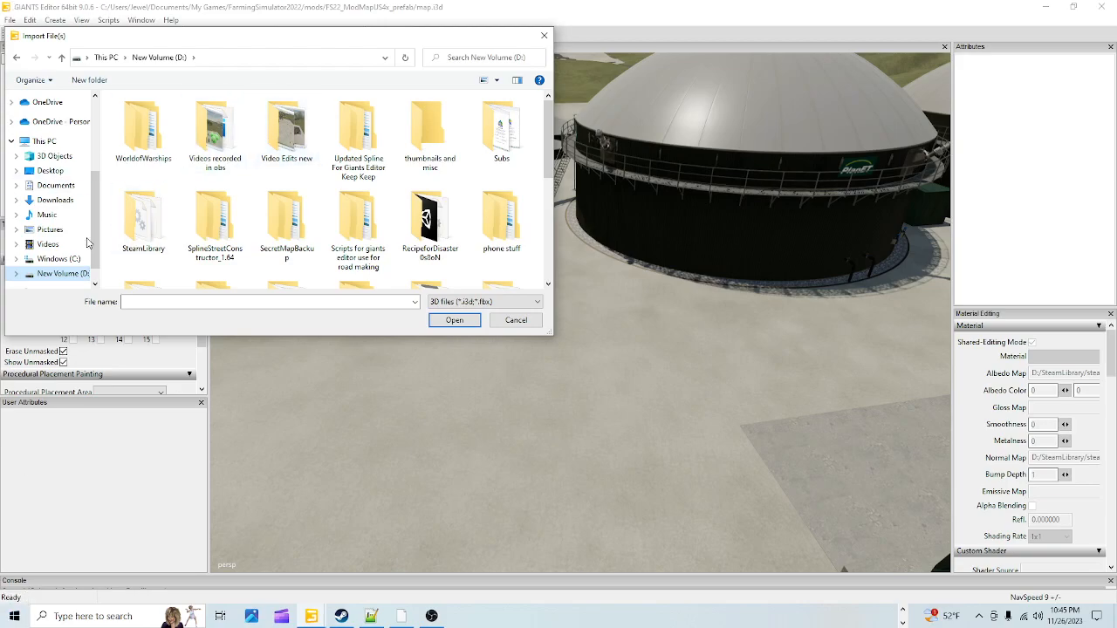
pyautogui.doubleClick(142, 222)
pyautogui.click(224, 118)
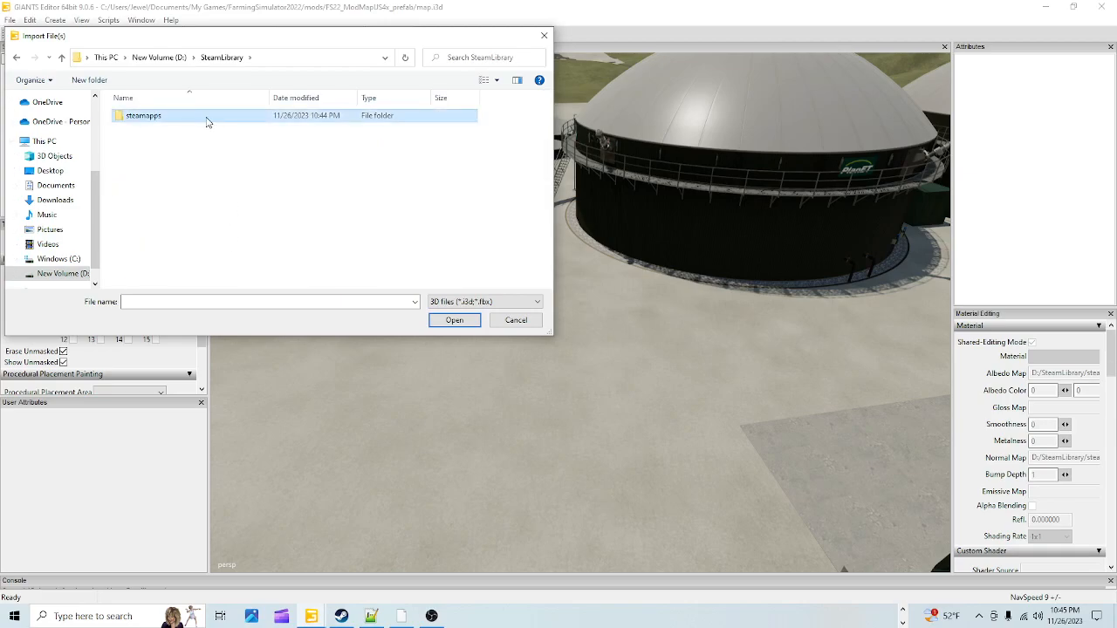
pyautogui.doubleClick(207, 122)
pyautogui.doubleClick(199, 115)
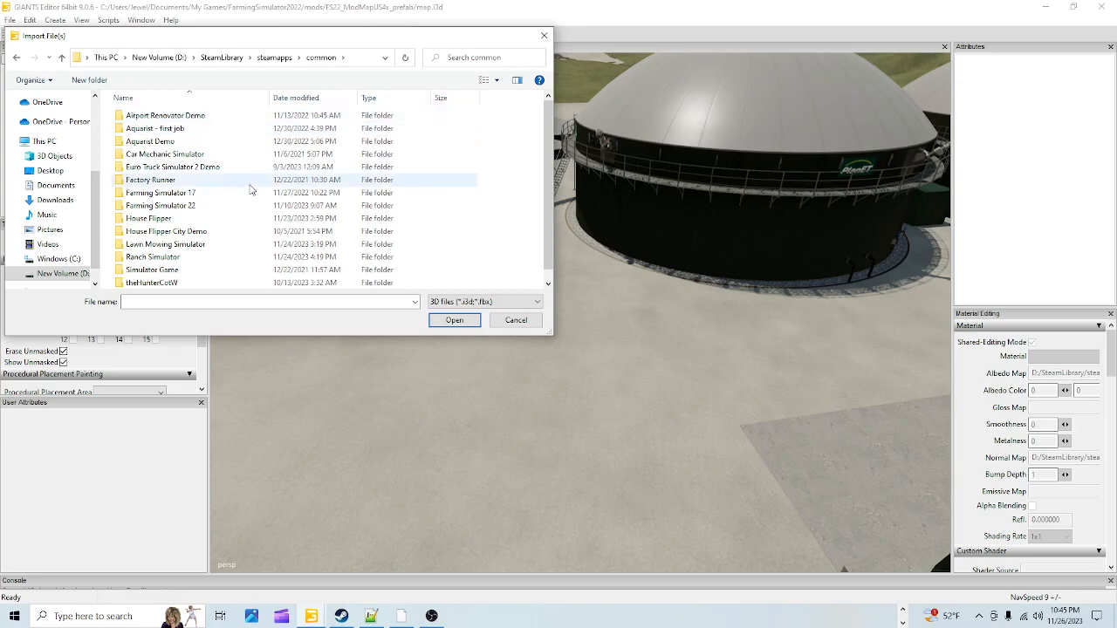
pyautogui.doubleClick(224, 205)
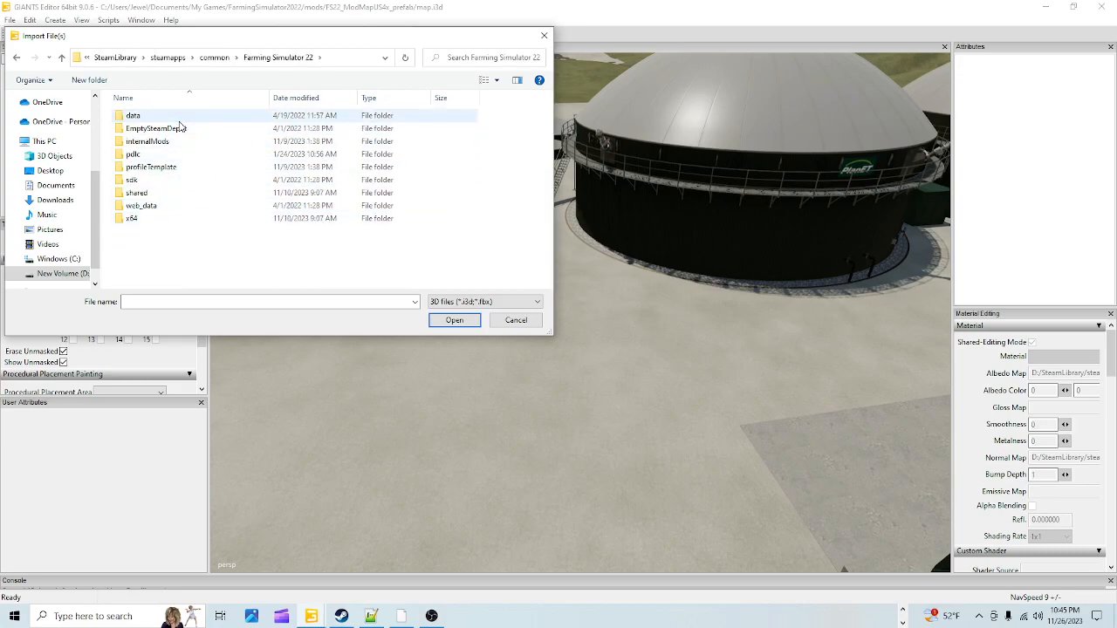
pyautogui.doubleClick(180, 117)
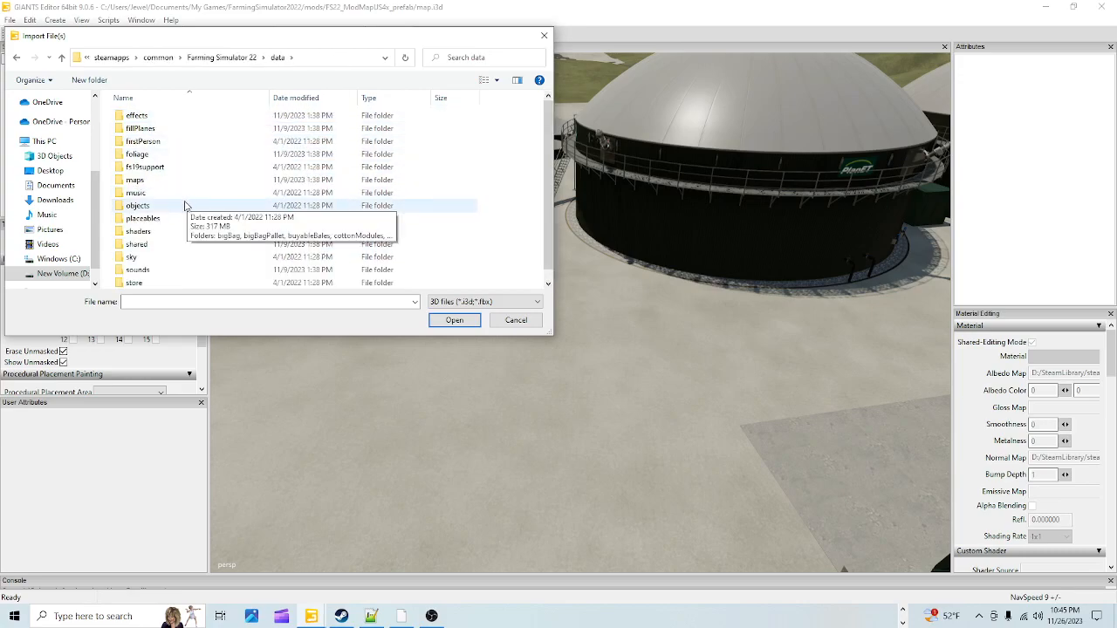
# - Import the biogasStation file from the placeables > lizard > biogasStation folder
pyautogui.doubleClick(174, 219)
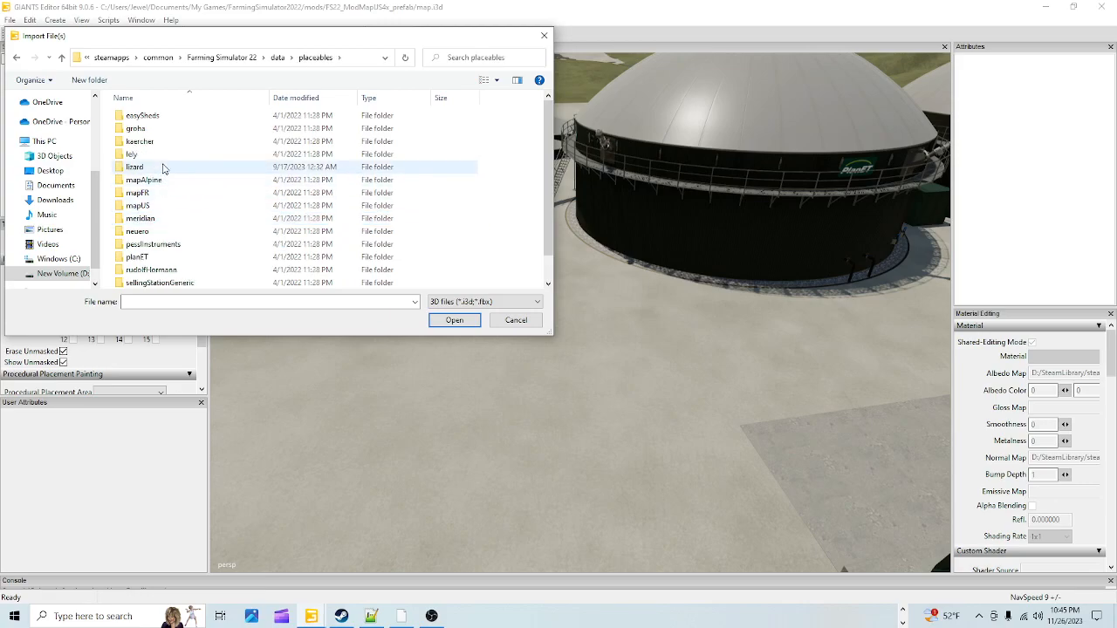
pyautogui.doubleClick(162, 168)
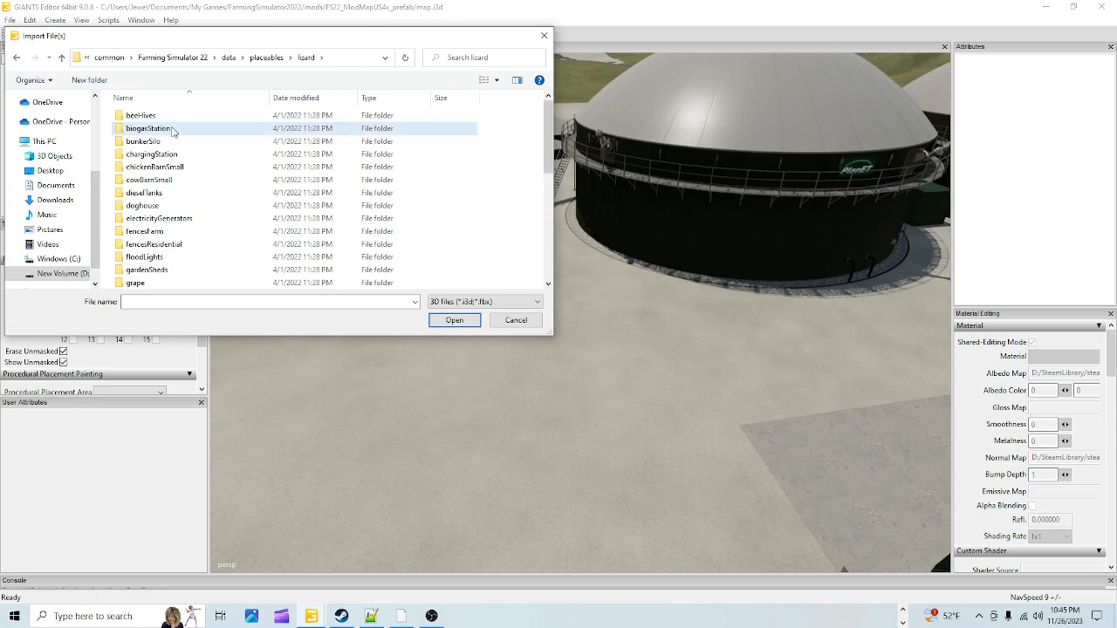
pyautogui.doubleClick(173, 129)
pyautogui.click(148, 131)
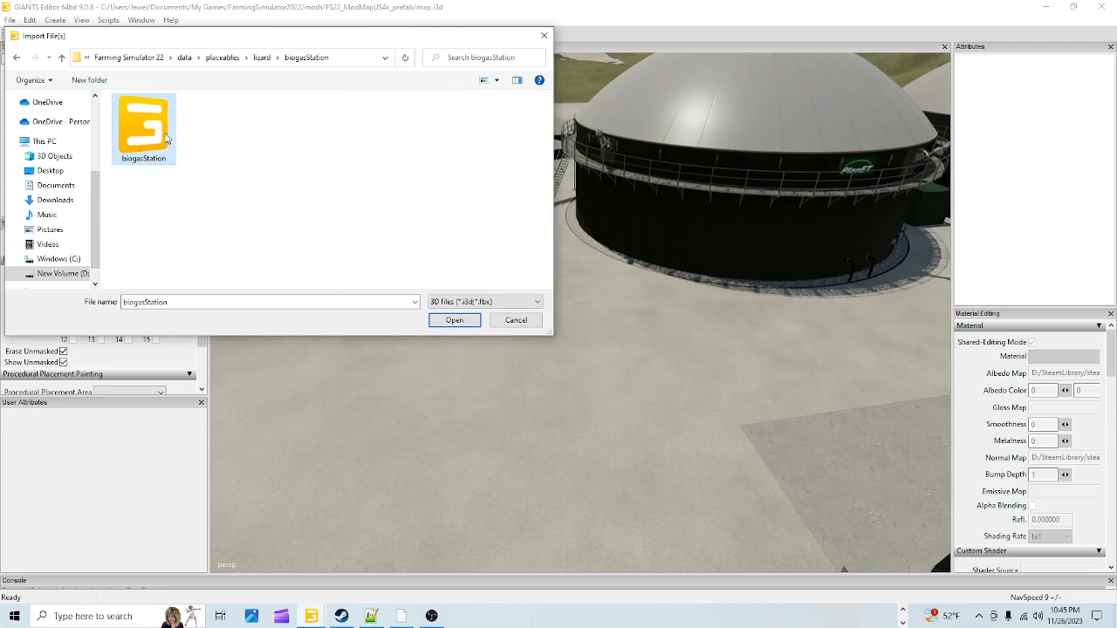
pyautogui.click(454, 319)
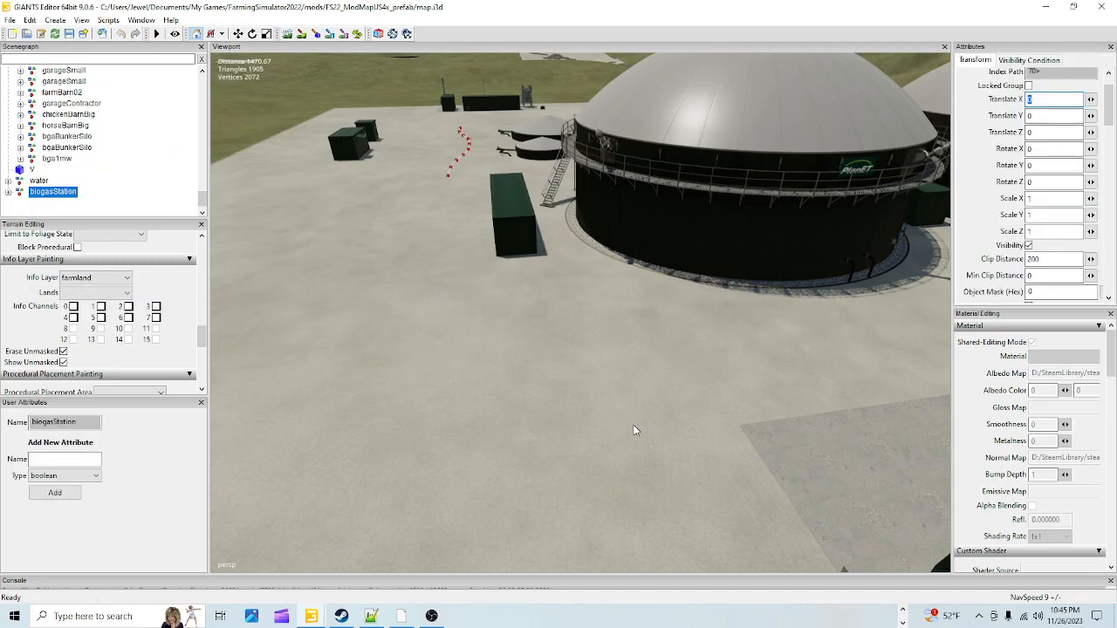
# - Place the biogasStation on the concrete yard at the end of the green PlanET container beside the digester tank and inspect it closer
pyautogui.hotkey('ctrl', 'b')
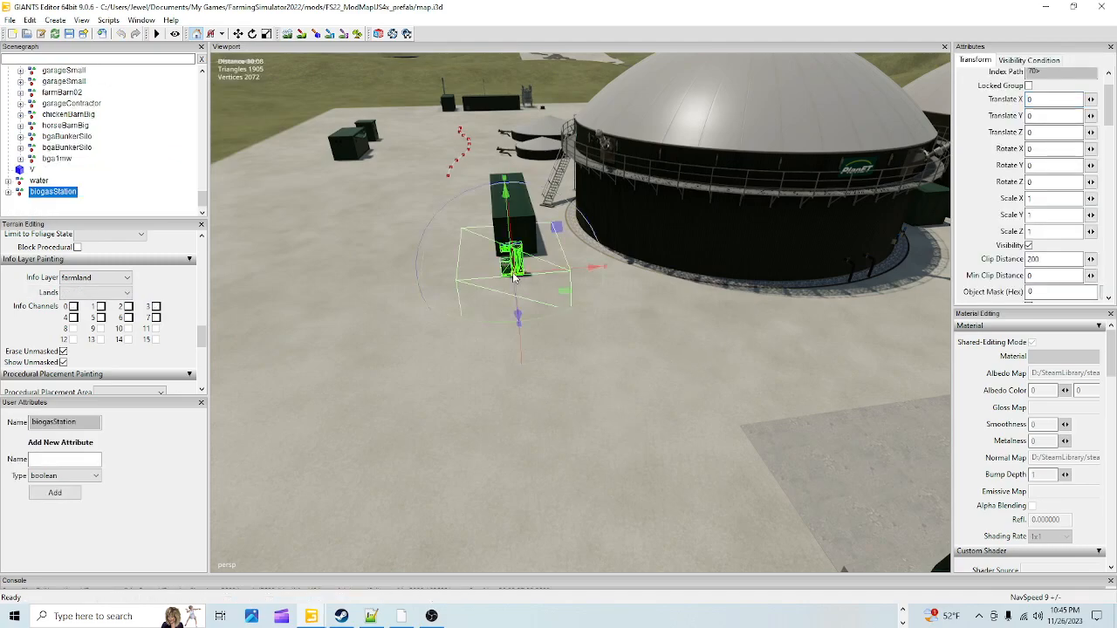
pyautogui.click(515, 278)
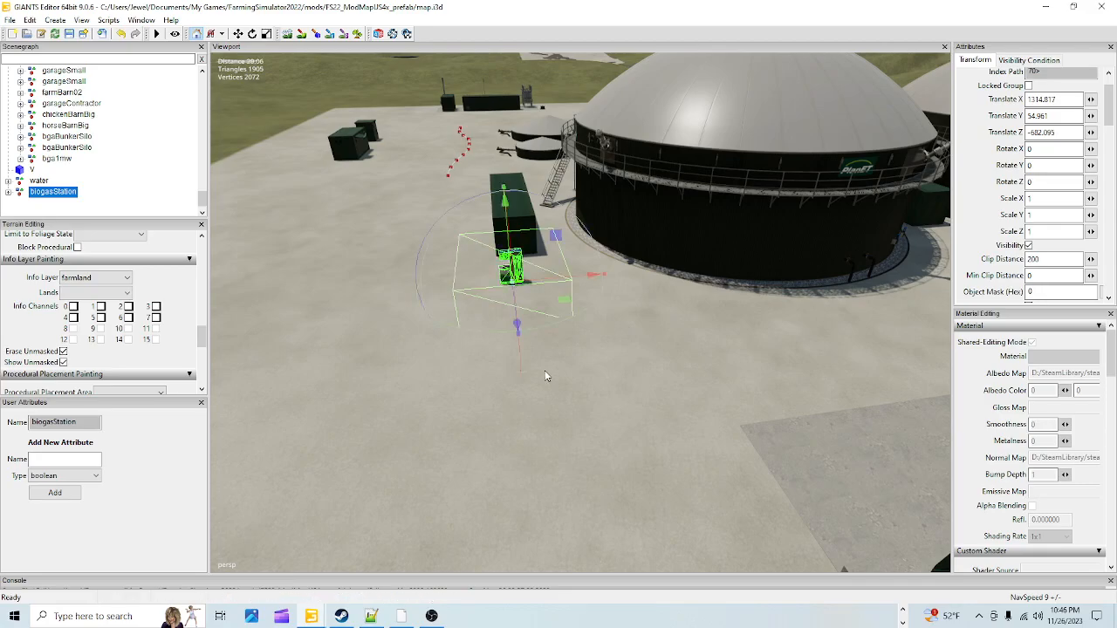
pyautogui.press('w')
pyautogui.moveTo(503, 429); pyautogui.dragTo(583, 364, button='right')
pyautogui.press('f')
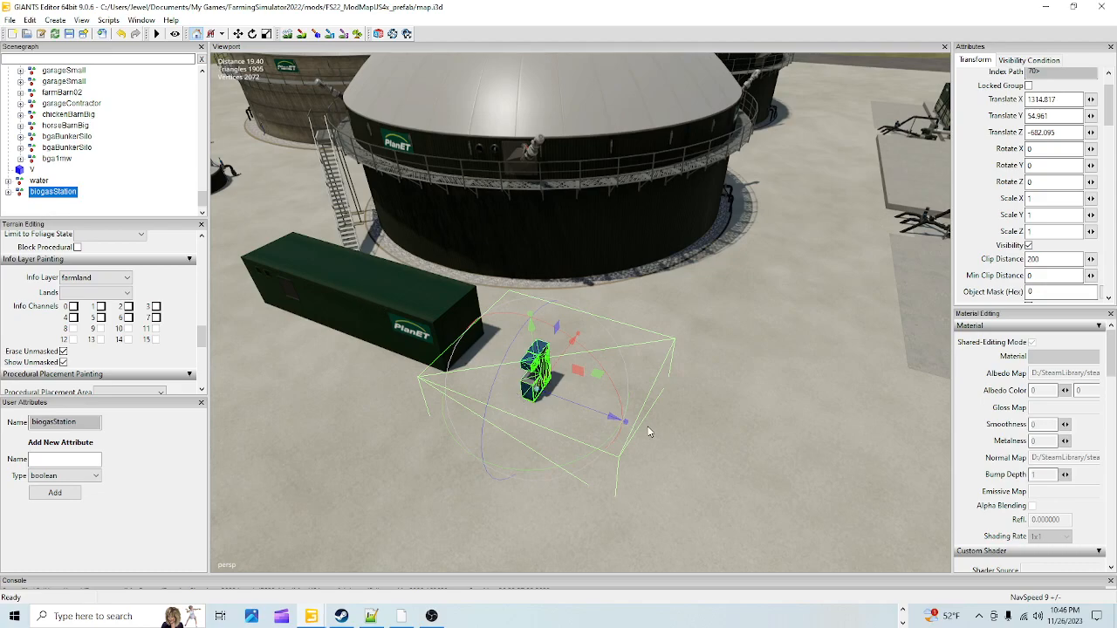
# - Move the biogasStation farther along Z from the green PlanET container, to about -681.563, and check its placement
pyautogui.moveTo(585, 406); pyautogui.dragTo(600, 408)
pyautogui.moveTo(475, 455); pyautogui.dragTo(460, 374, button='right')
pyautogui.keyDown('alt'); pyautogui.moveTo(460, 375); pyautogui.dragTo(569, 404); pyautogui.keyUp('alt')
pyautogui.keyDown('alt'); pyautogui.moveTo(569, 404); pyautogui.dragTo(523, 513, button='right'); pyautogui.keyUp('alt')
pyautogui.keyDown('alt'); pyautogui.moveTo(524, 512); pyautogui.dragTo(454, 490); pyautogui.keyUp('alt')
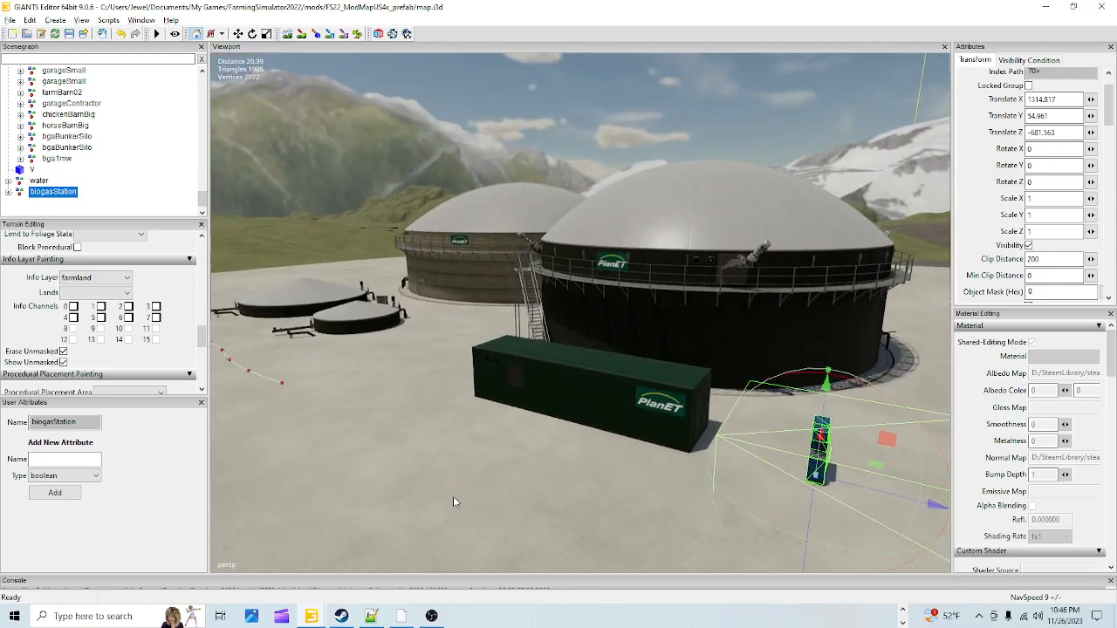
# - Inspect the biogasStation's alignment with the container's end and shift it sideways to about X 1315.312
pyautogui.keyDown('alt'); pyautogui.moveTo(455, 491); pyautogui.dragTo(580, 426, button='right'); pyautogui.keyUp('alt')
pyautogui.keyDown('alt'); pyautogui.moveTo(580, 426); pyautogui.dragTo(720, 478); pyautogui.keyUp('alt')
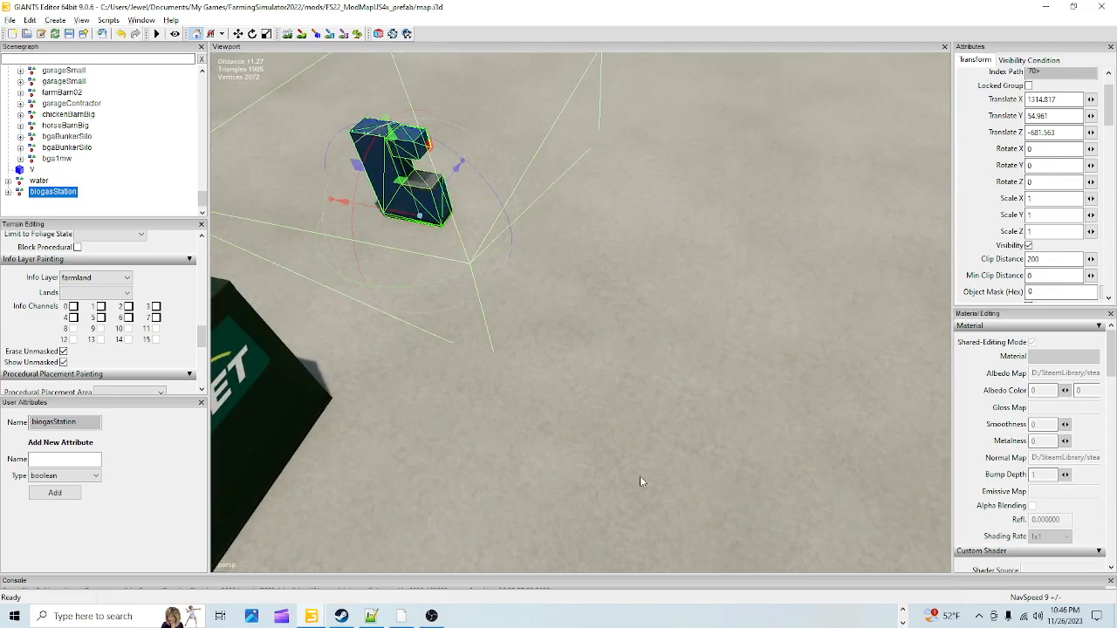
pyautogui.keyDown('alt'); pyautogui.moveTo(640, 479); pyautogui.dragTo(681, 429, button='right'); pyautogui.keyUp('alt')
pyautogui.keyDown('alt'); pyautogui.moveTo(681, 428); pyautogui.dragTo(377, 359); pyautogui.keyUp('alt')
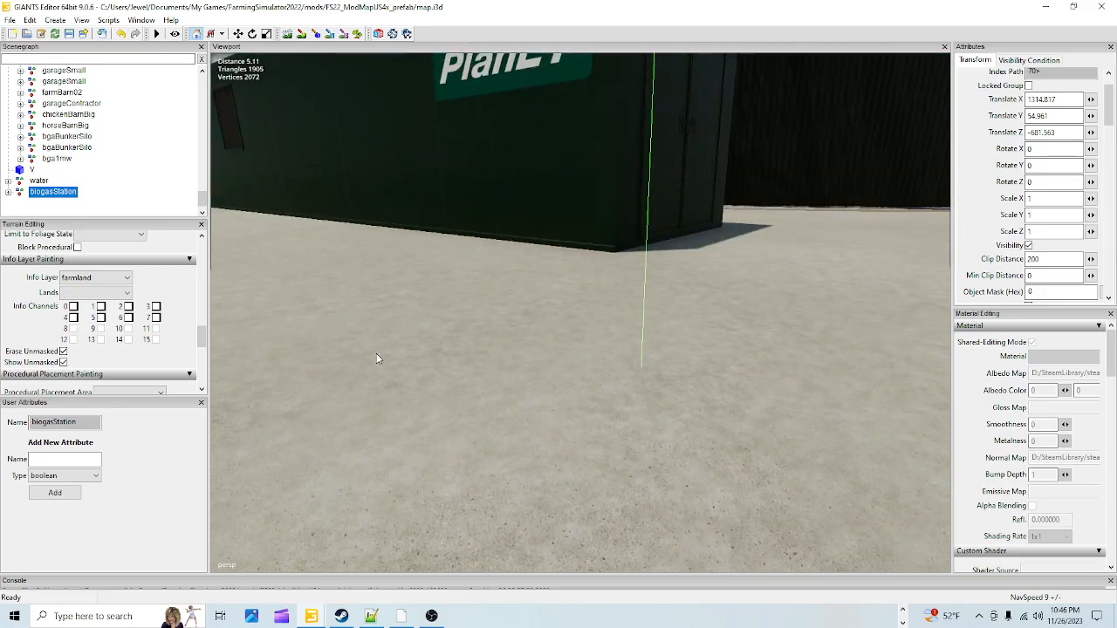
pyautogui.keyDown('alt'); pyautogui.moveTo(377, 358); pyautogui.dragTo(411, 522, button='right'); pyautogui.keyUp('alt')
pyautogui.keyDown('alt'); pyautogui.moveTo(411, 522); pyautogui.dragTo(644, 498); pyautogui.keyUp('alt')
pyautogui.keyDown('alt'); pyautogui.moveTo(644, 498); pyautogui.dragTo(668, 436, button='right'); pyautogui.keyUp('alt')
pyautogui.keyDown('alt'); pyautogui.moveTo(668, 437); pyautogui.dragTo(662, 535); pyautogui.keyUp('alt')
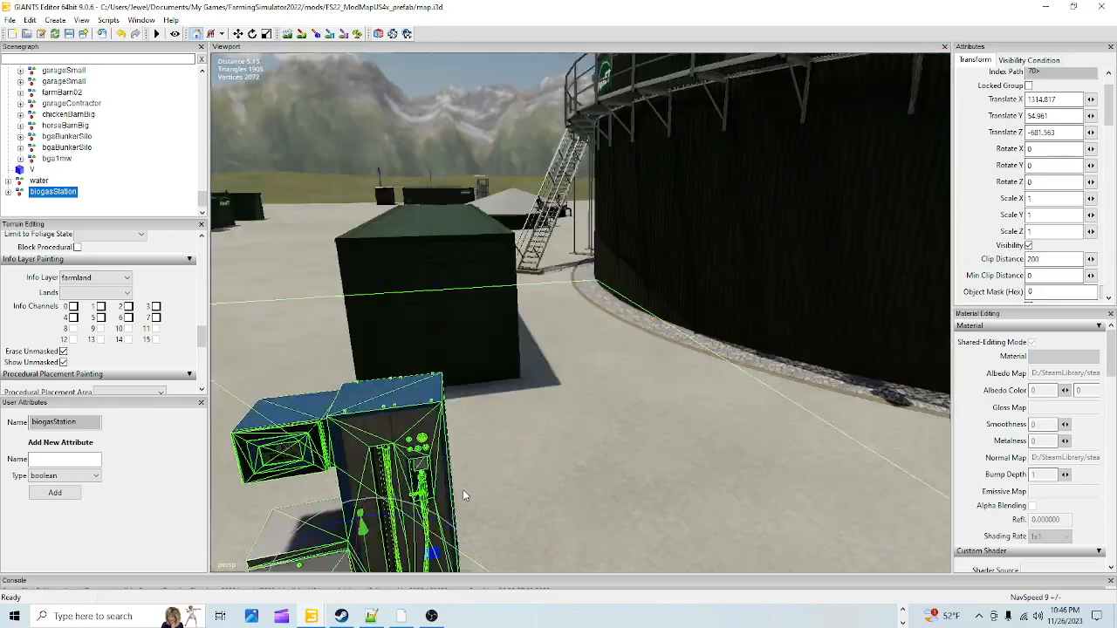
pyautogui.keyDown('alt'); pyautogui.moveTo(662, 535); pyautogui.dragTo(599, 494, button='right'); pyautogui.keyUp('alt')
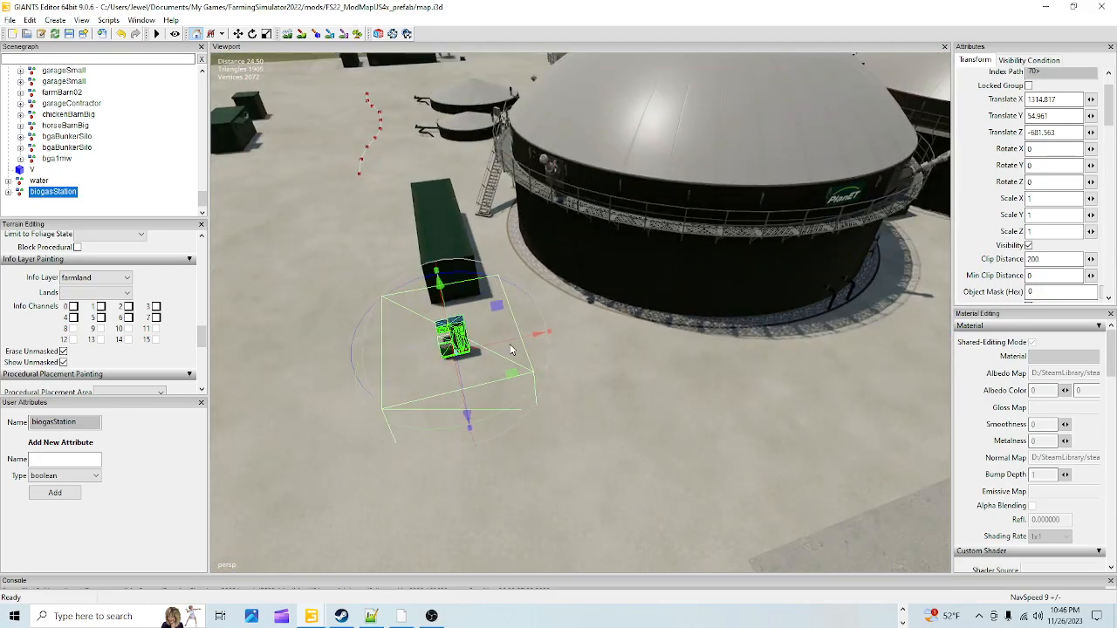
pyautogui.moveTo(488, 346); pyautogui.dragTo(502, 349)
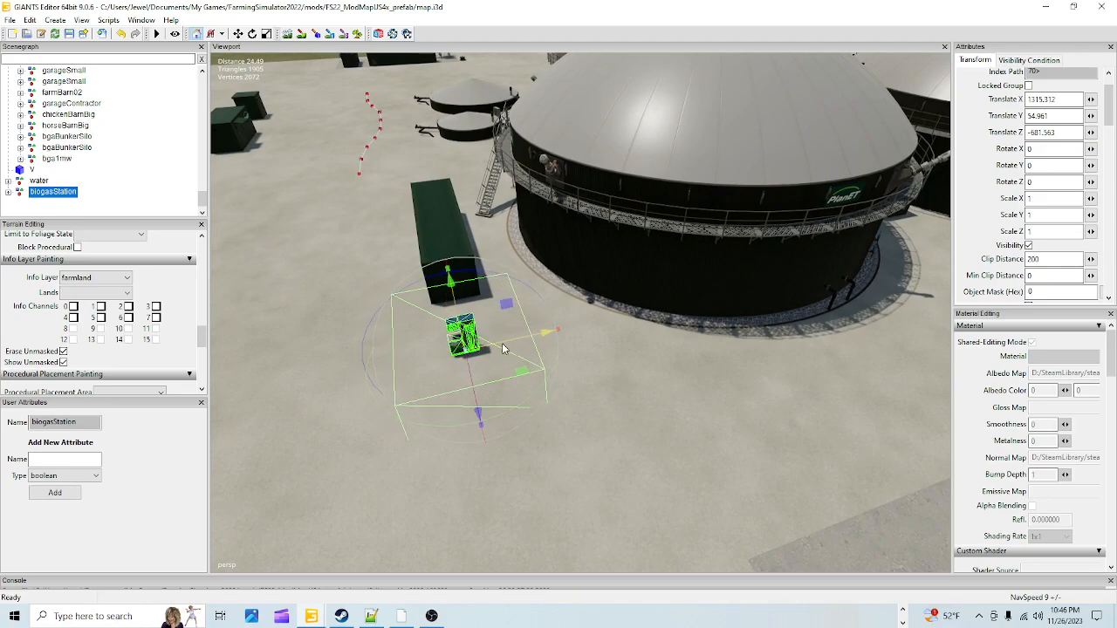
pyautogui.keyDown('alt'); pyautogui.moveTo(445, 512); pyautogui.dragTo(459, 455, button='middle'); pyautogui.keyUp('alt')
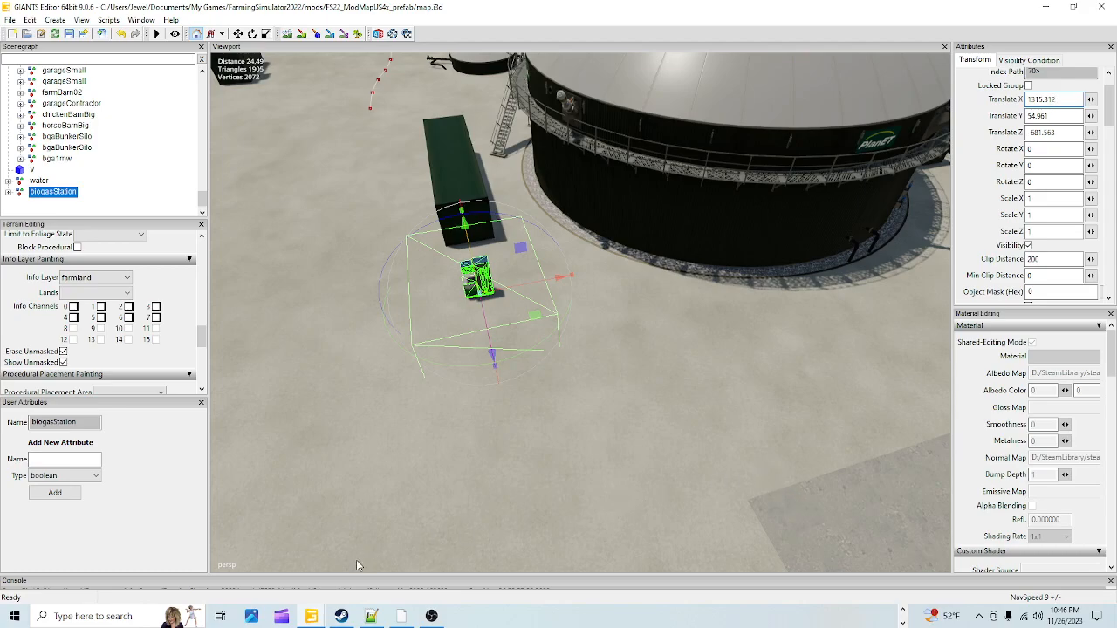
# - Switch to the File Explorer window showing the biogasStation folder and go to New Volume (D:)
pyautogui.click(902, 610)
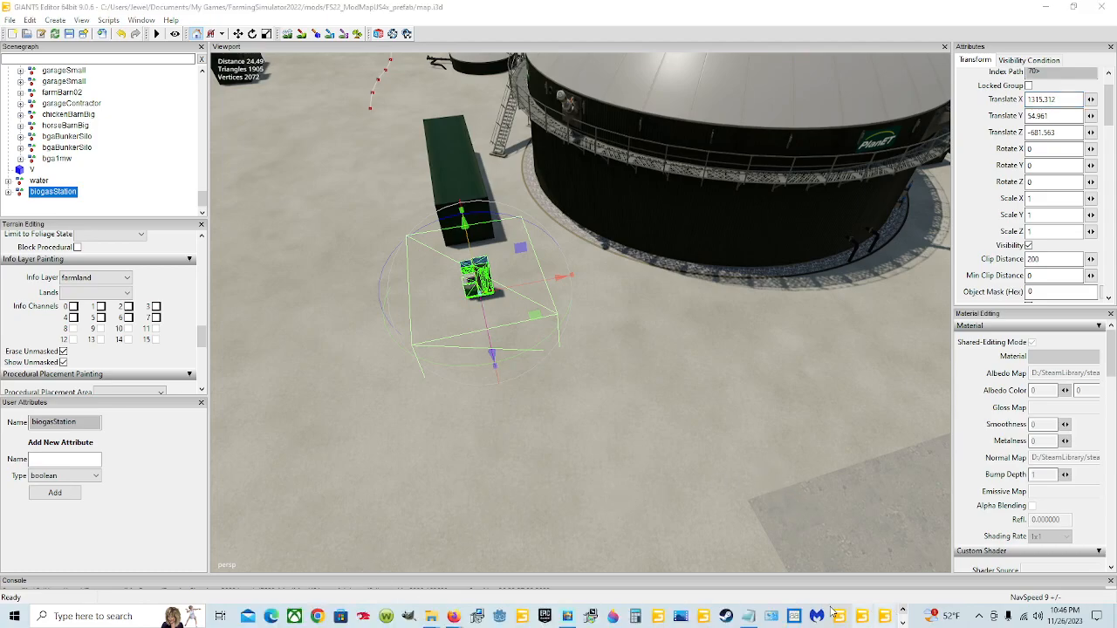
pyautogui.moveTo(443, 621)
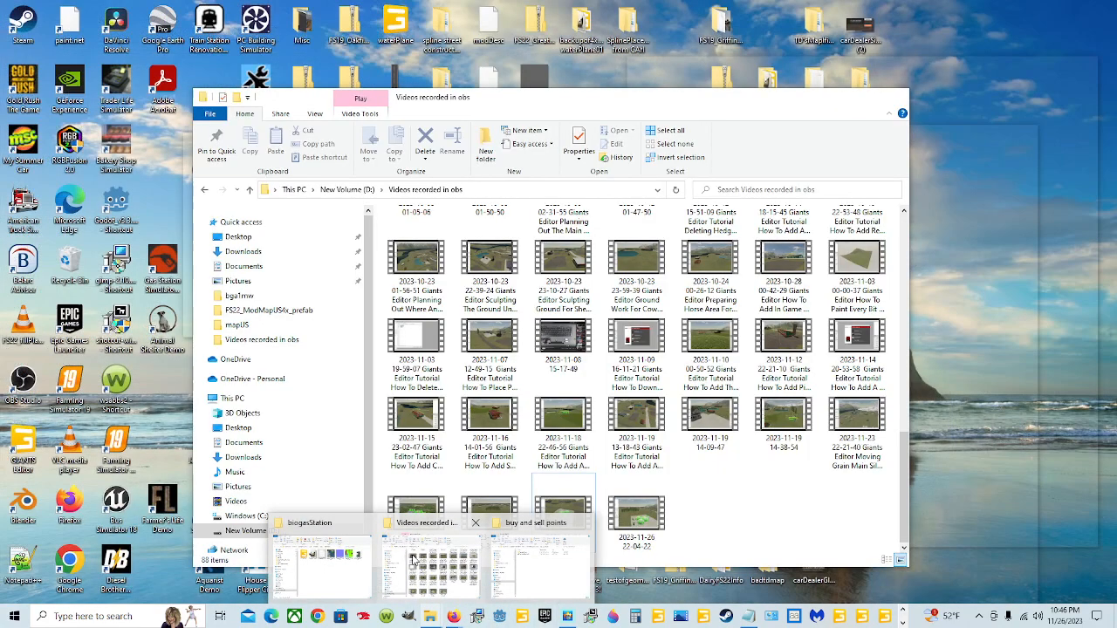
pyautogui.moveTo(569, 573)
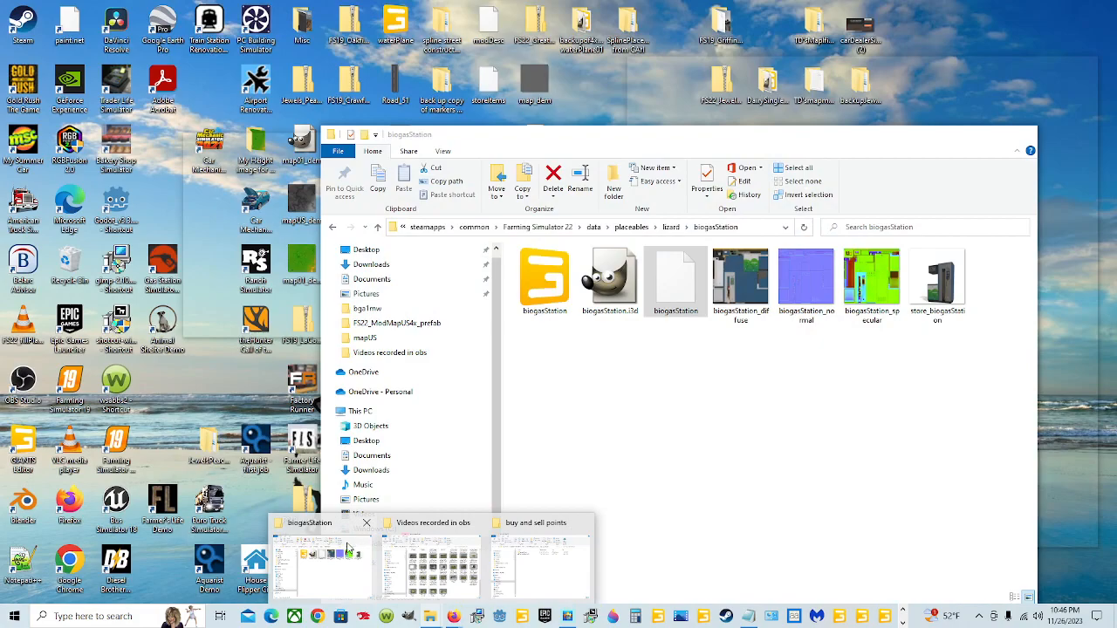
pyautogui.click(348, 552)
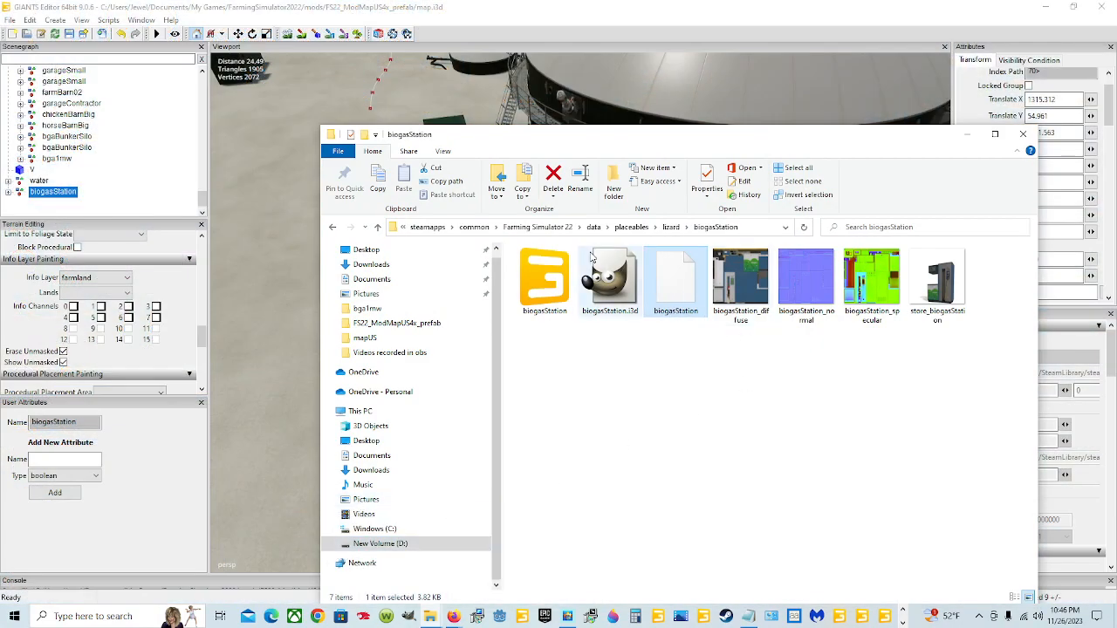
pyautogui.click(533, 227)
pyautogui.click(457, 544)
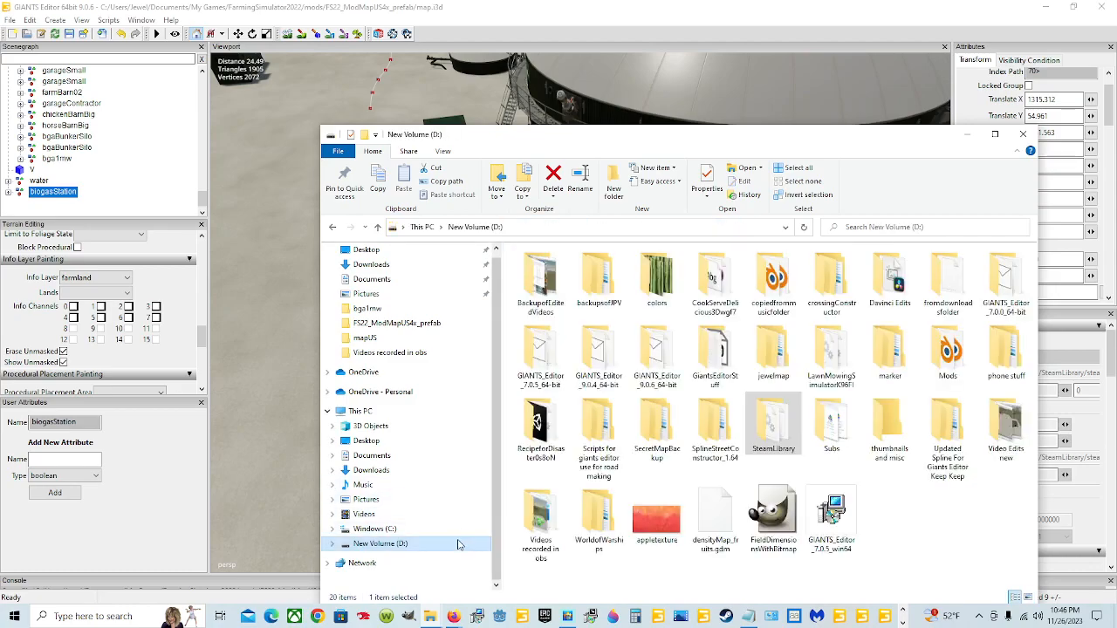
# - Browse to SteamLibrary > steamapps > common > Farming Simulator 22 > data
pyautogui.doubleClick(776, 429)
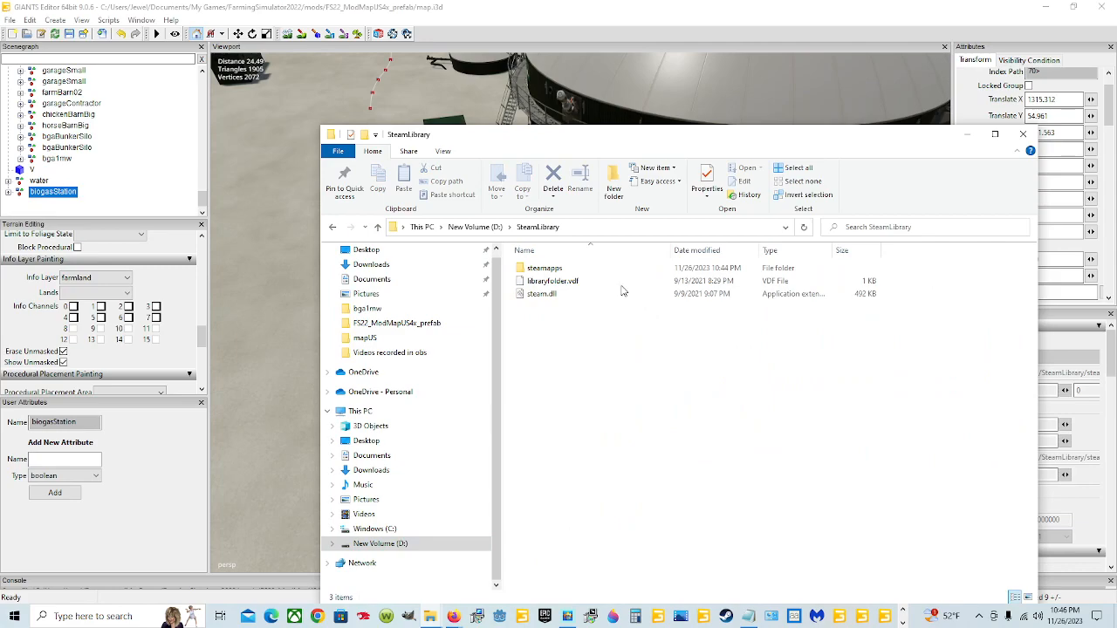
pyautogui.doubleClick(611, 267)
pyautogui.doubleClick(601, 268)
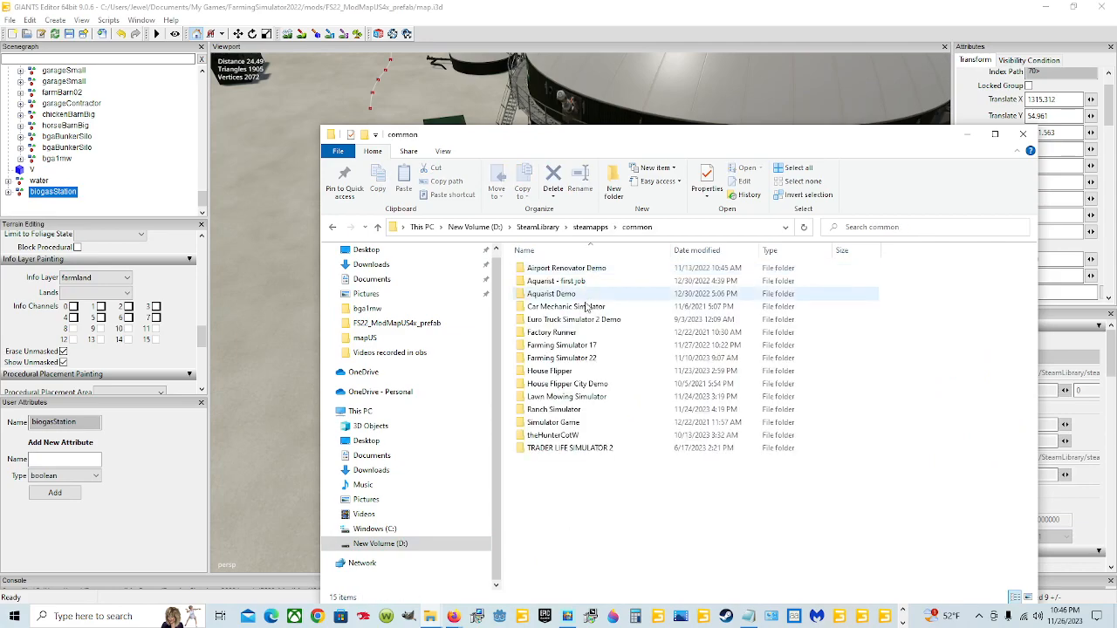
pyautogui.doubleClick(561, 358)
pyautogui.doubleClick(546, 268)
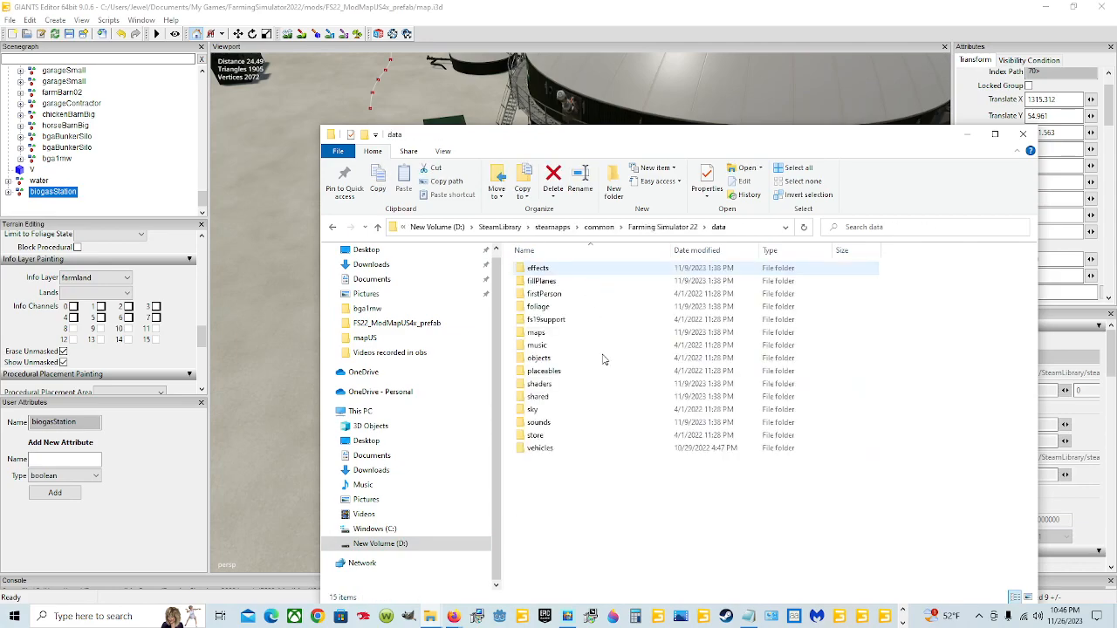
# - Open the maps > mapUS folder inside the game's data folder and find its placeables file
pyautogui.doubleClick(596, 373)
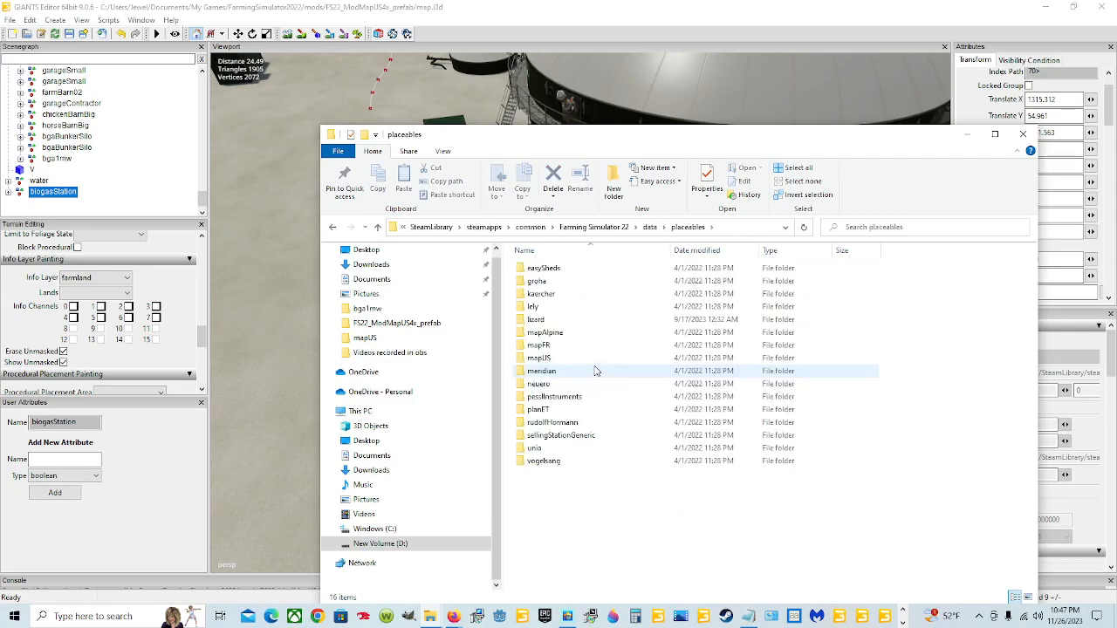
pyautogui.click(649, 227)
pyautogui.click(560, 335)
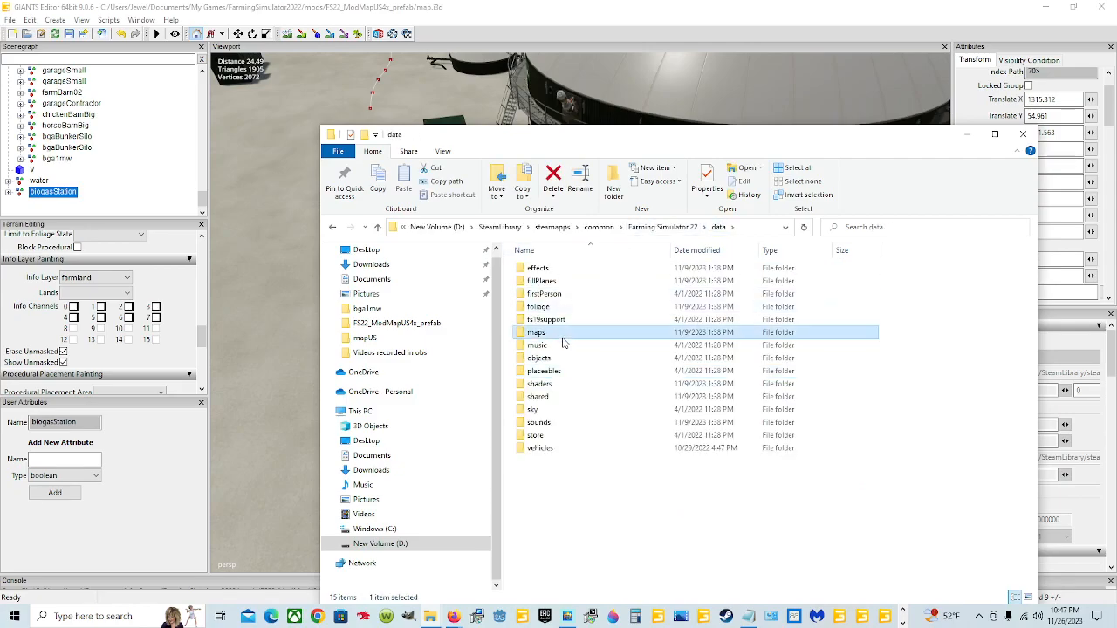
pyautogui.doubleClick(562, 336)
pyautogui.doubleClick(546, 294)
pyautogui.scroll(-2, 611, 373)
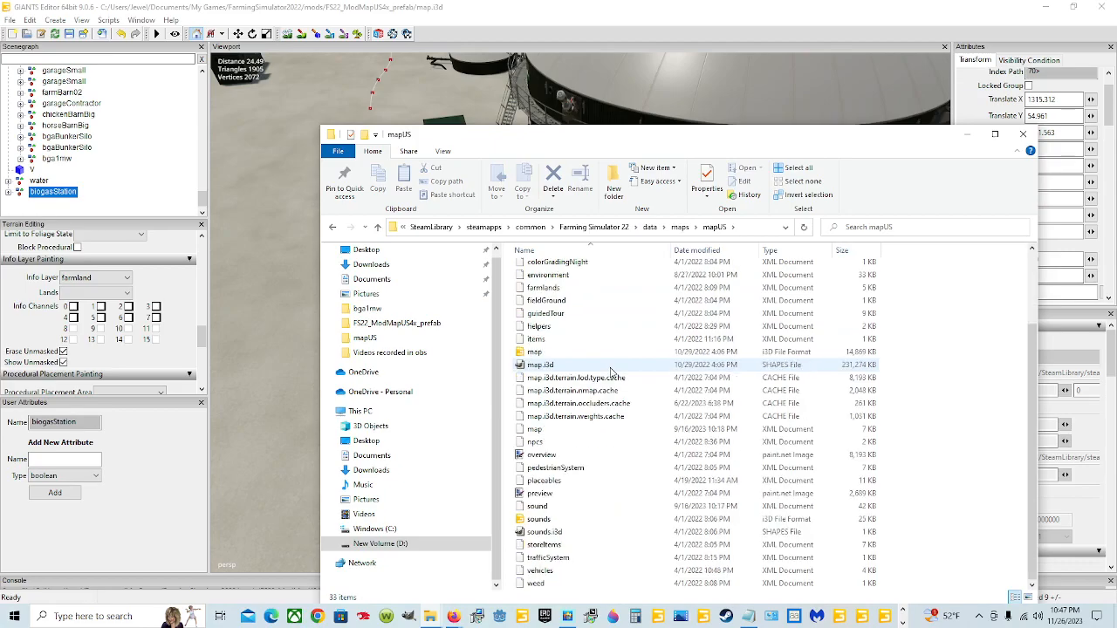
# - Open the mapUS placeables XML file in Notepad++
pyautogui.click(555, 480)
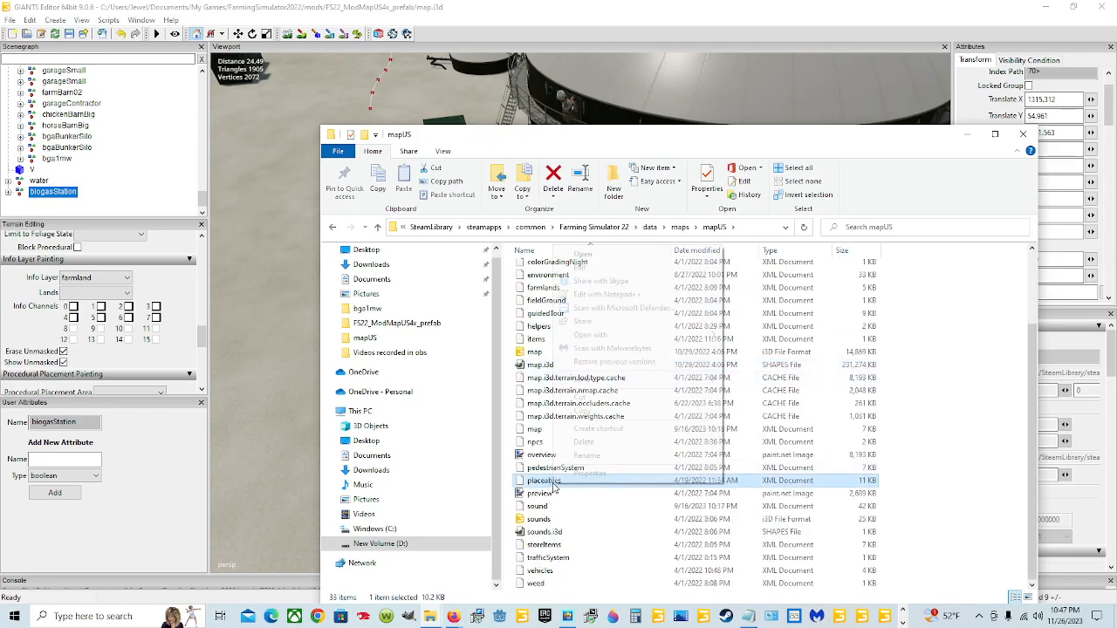
pyautogui.rightClick(551, 481)
pyautogui.click(606, 295)
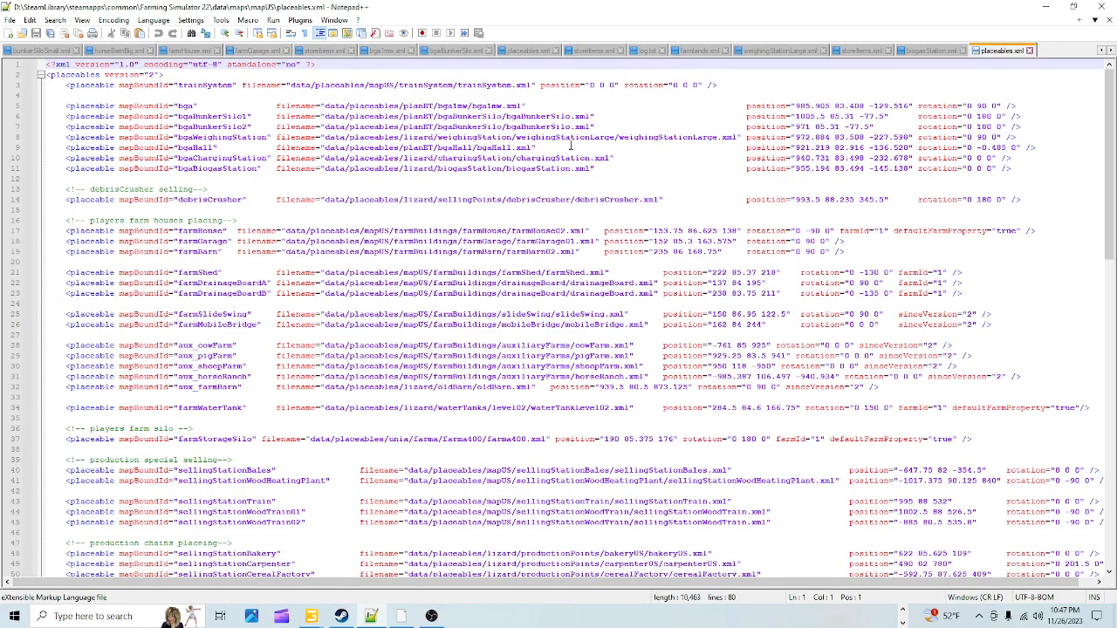
# - Copy the whole bgaBiogasStation placeable line from the original mapUS placeables.xml
pyautogui.click(543, 169)
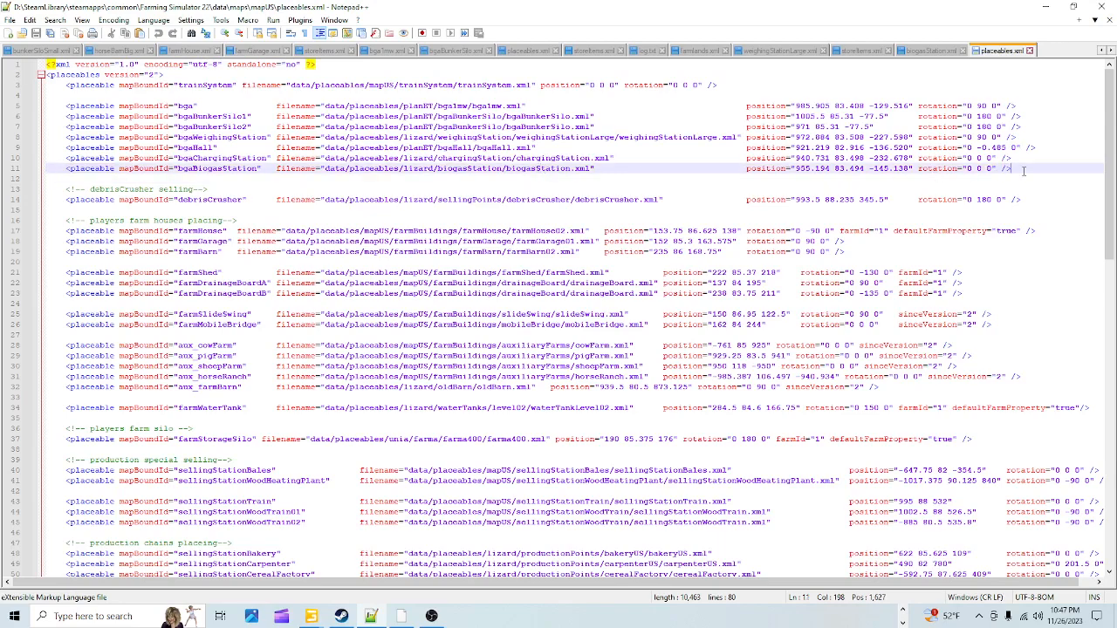
pyautogui.moveTo(995, 172); pyautogui.dragTo(83, 178)
pyautogui.click(15, 174)
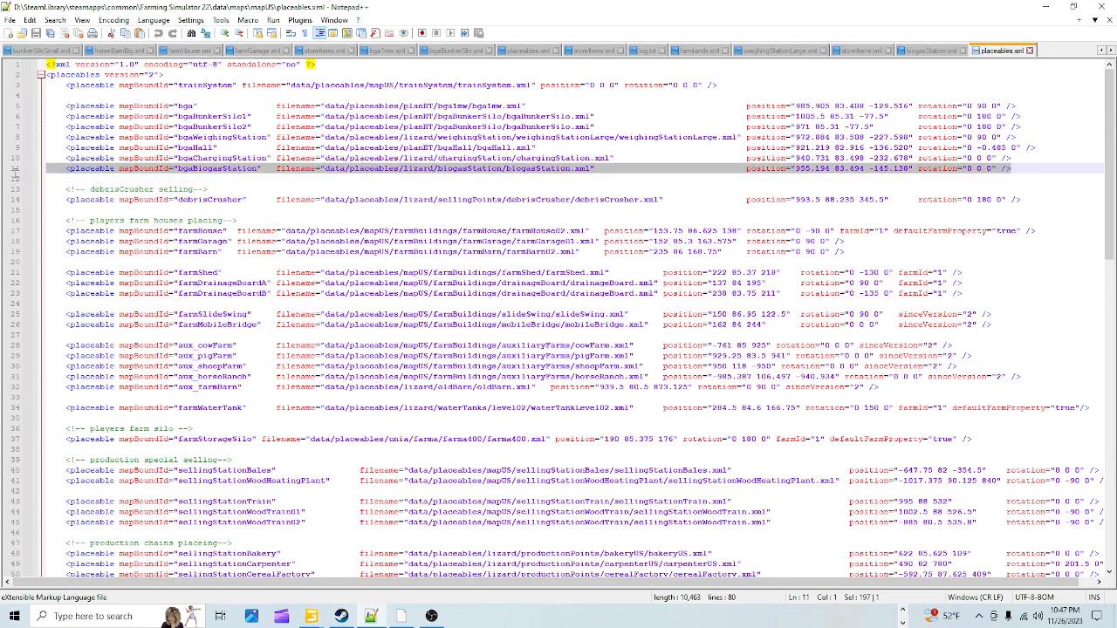
pyautogui.rightClick(432, 171)
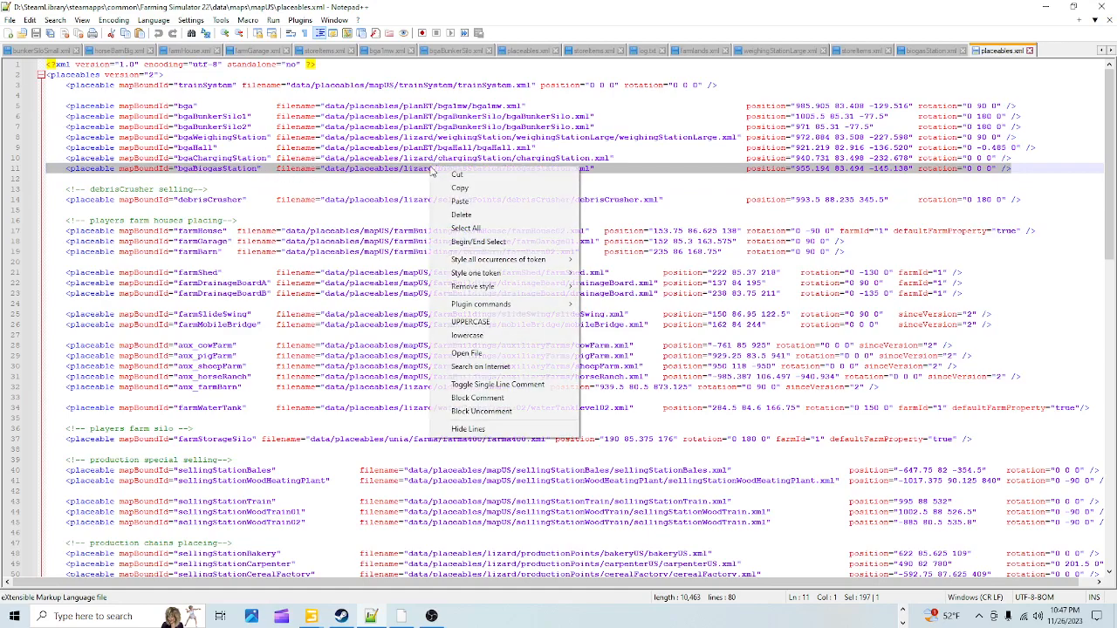
pyautogui.click(458, 187)
pyautogui.click(699, 272)
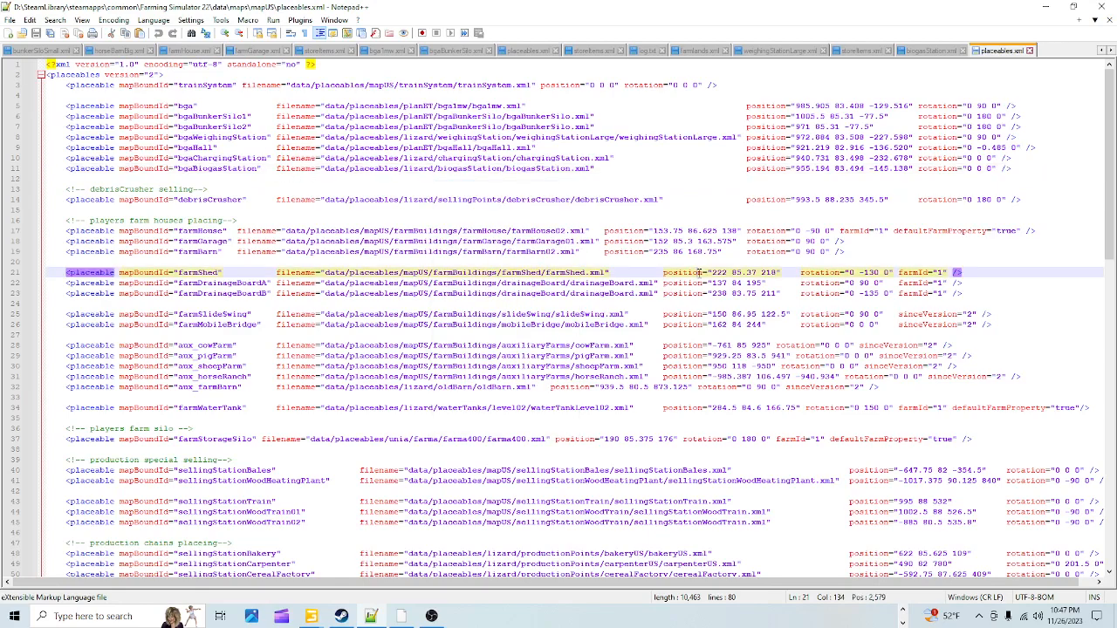
# - Return to File Explorer and browse to Documents > My Games > FarmingSimulator2022 > mods > FS22_ModMapUS4x_prefab > xml
pyautogui.click(1046, 7)
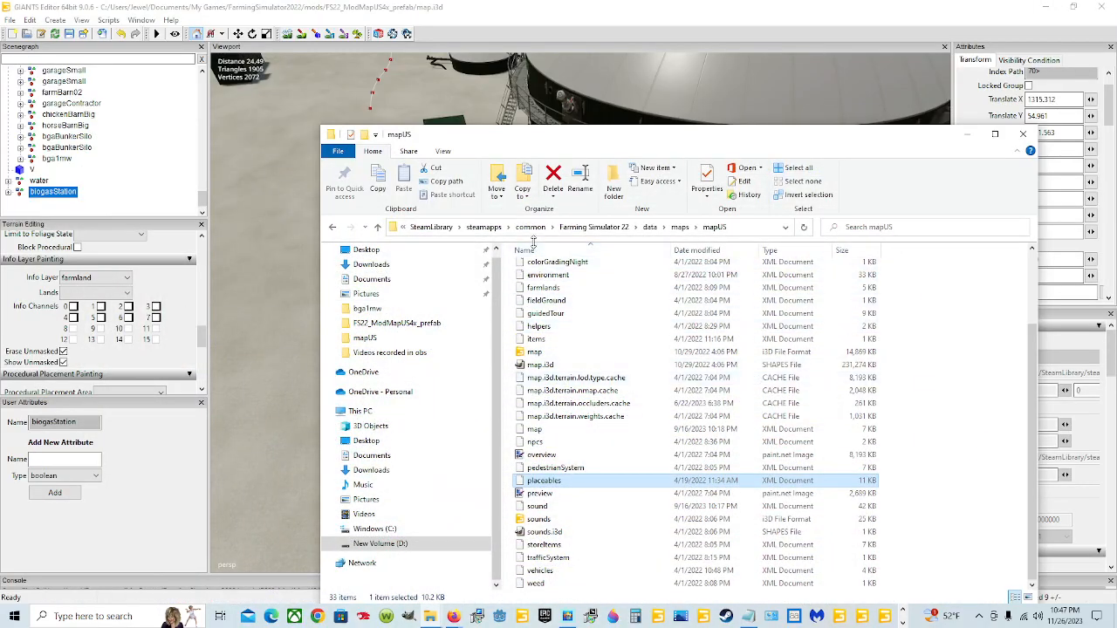
pyautogui.click(419, 456)
pyautogui.click(671, 336)
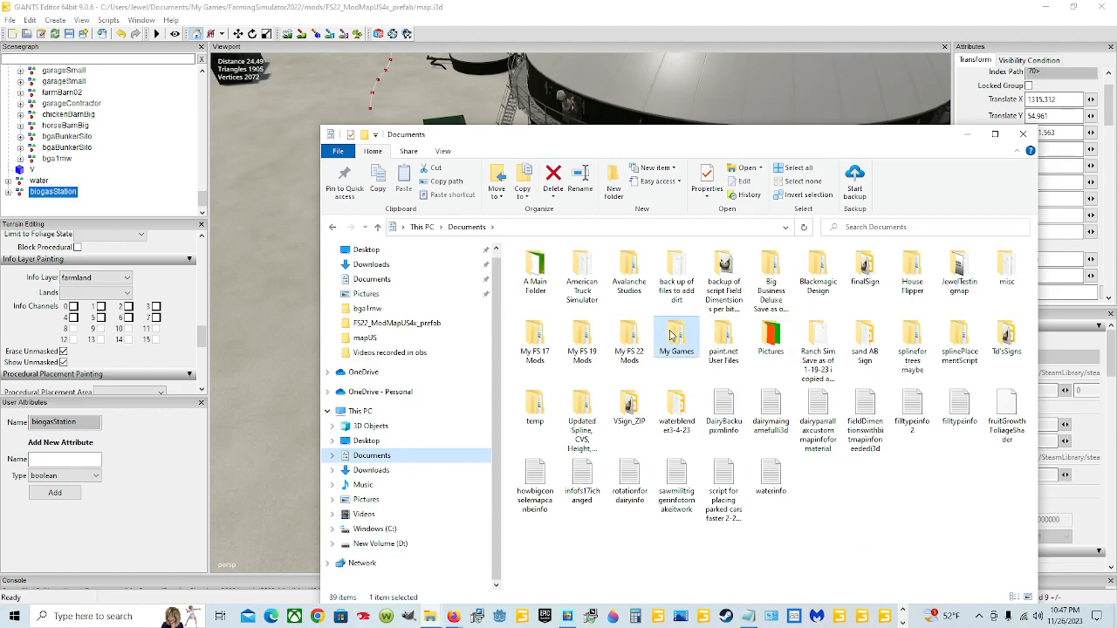
pyautogui.doubleClick(670, 335)
pyautogui.doubleClick(558, 293)
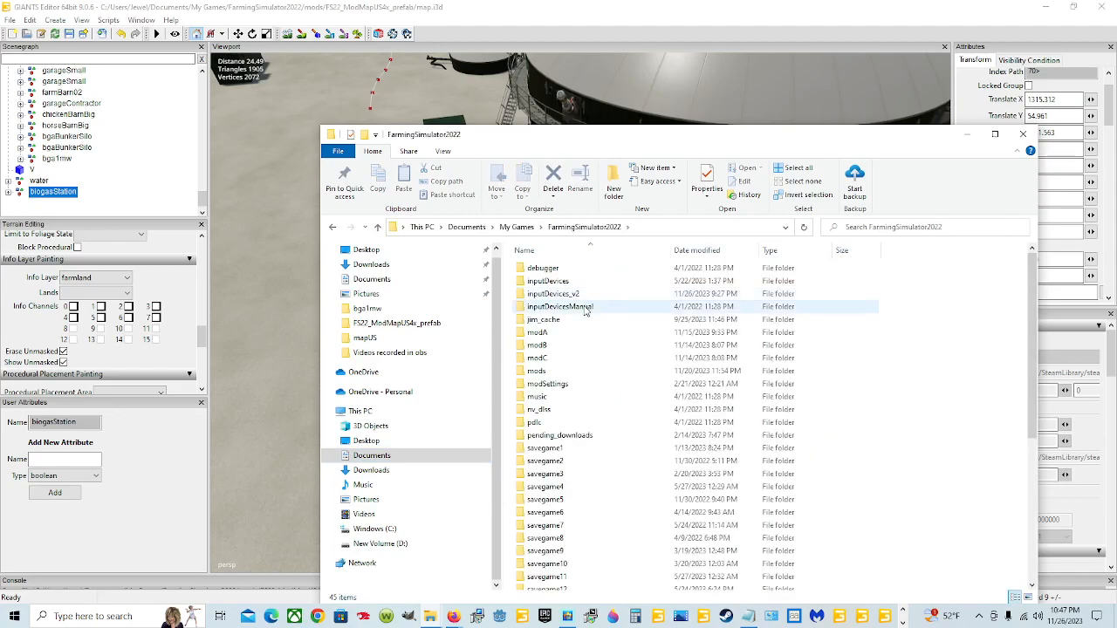
pyautogui.doubleClick(551, 373)
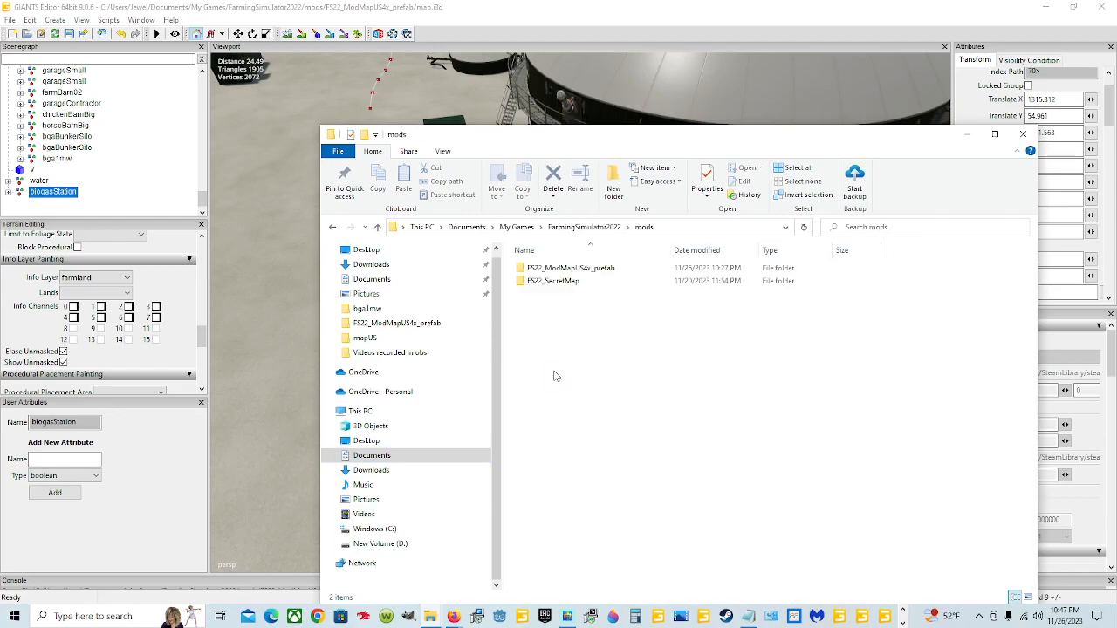
pyautogui.doubleClick(593, 268)
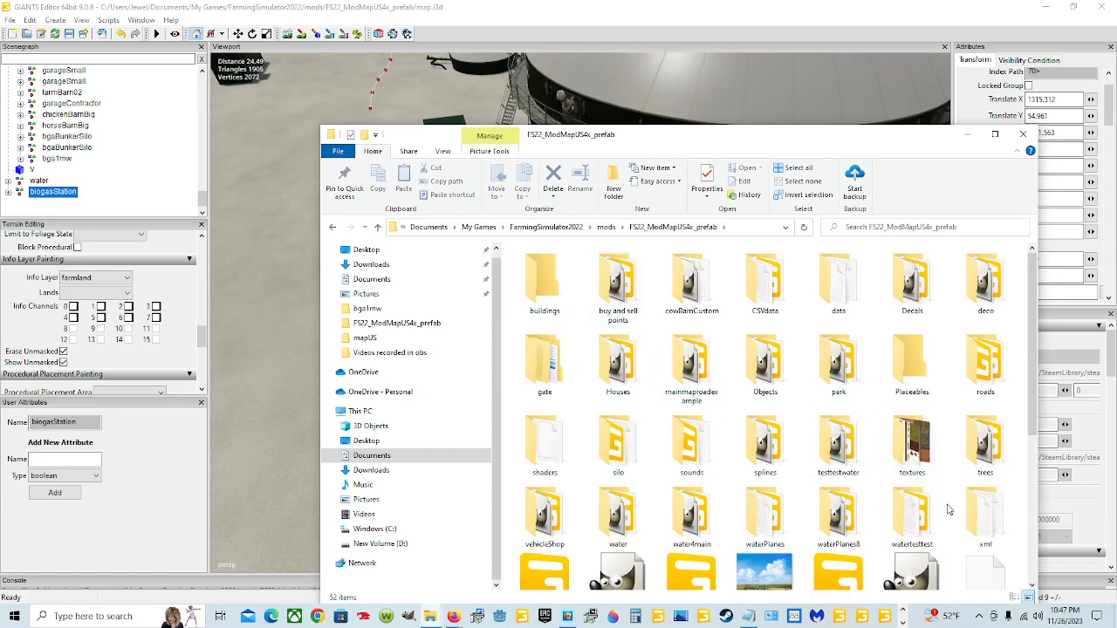
pyautogui.doubleClick(985, 517)
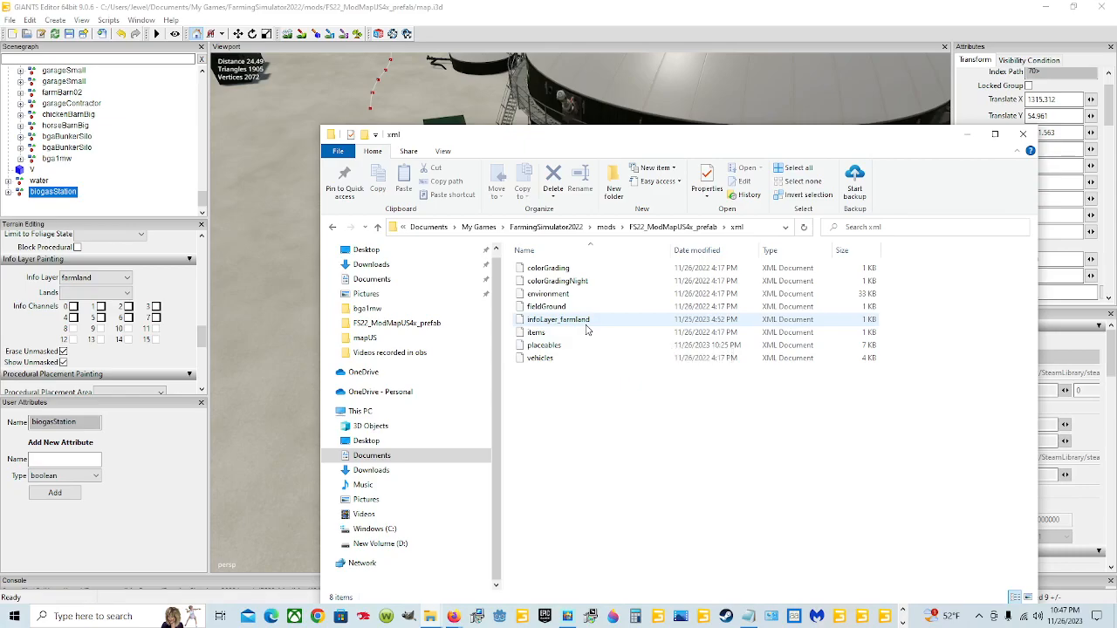
# - Open the custom map's placeables XML file in Notepad++
pyautogui.click(572, 345)
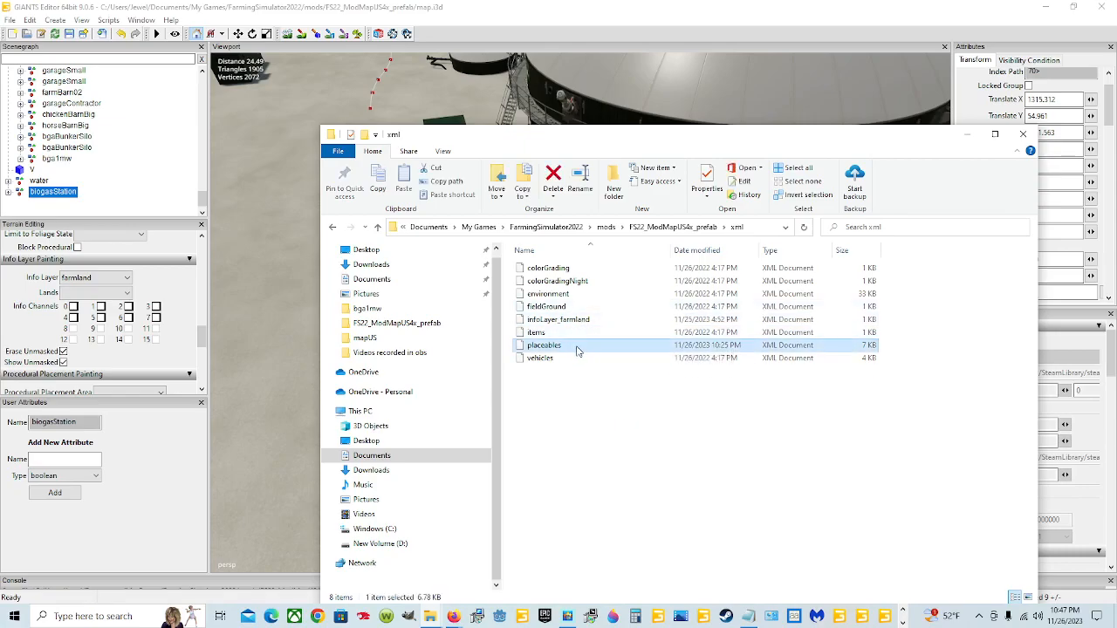
pyautogui.rightClick(583, 346)
pyautogui.click(638, 394)
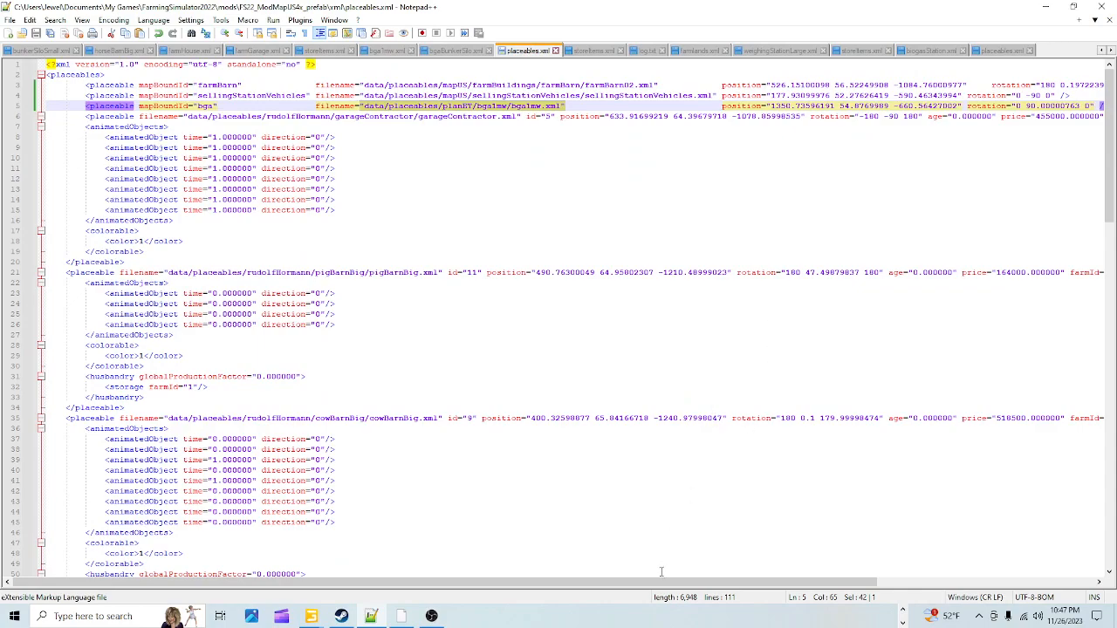
# - Insert a blank line below the bga placeable entry in the custom map's placeables.xml
pyautogui.moveTo(661, 582); pyautogui.dragTo(823, 582)
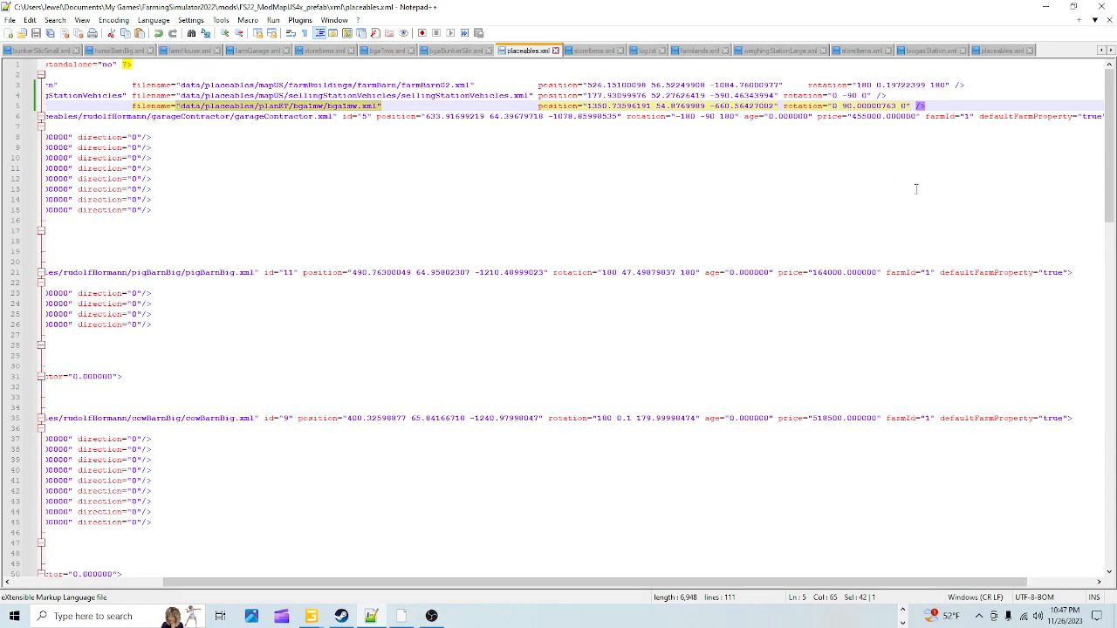
pyautogui.click(938, 106)
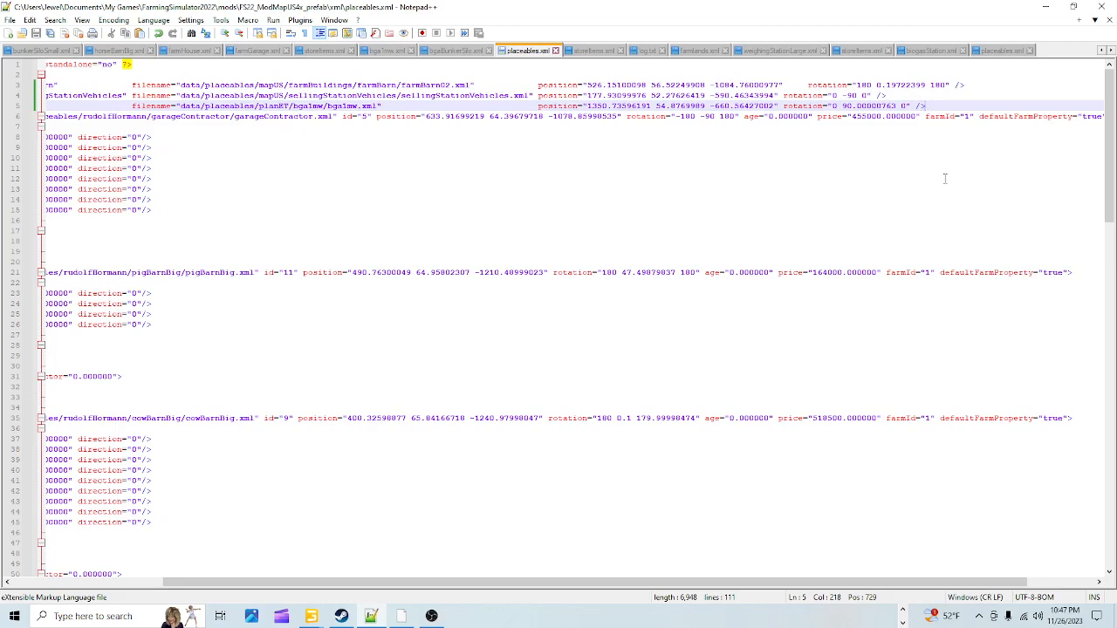
pyautogui.press('Return')
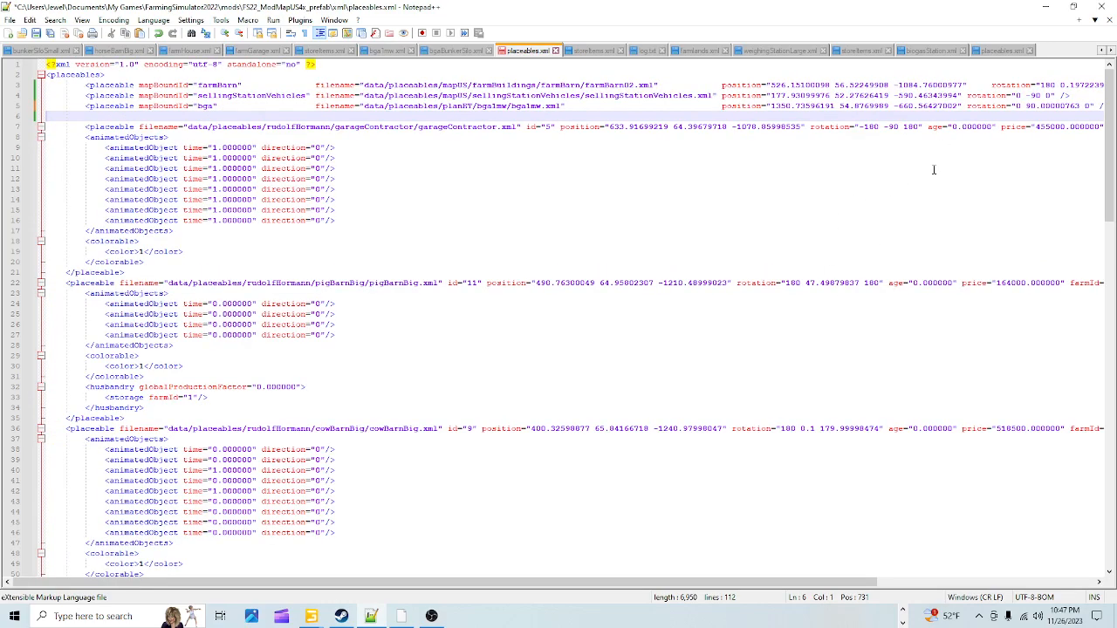
pyautogui.click(381, 175)
pyautogui.click(347, 326)
pyautogui.click(376, 459)
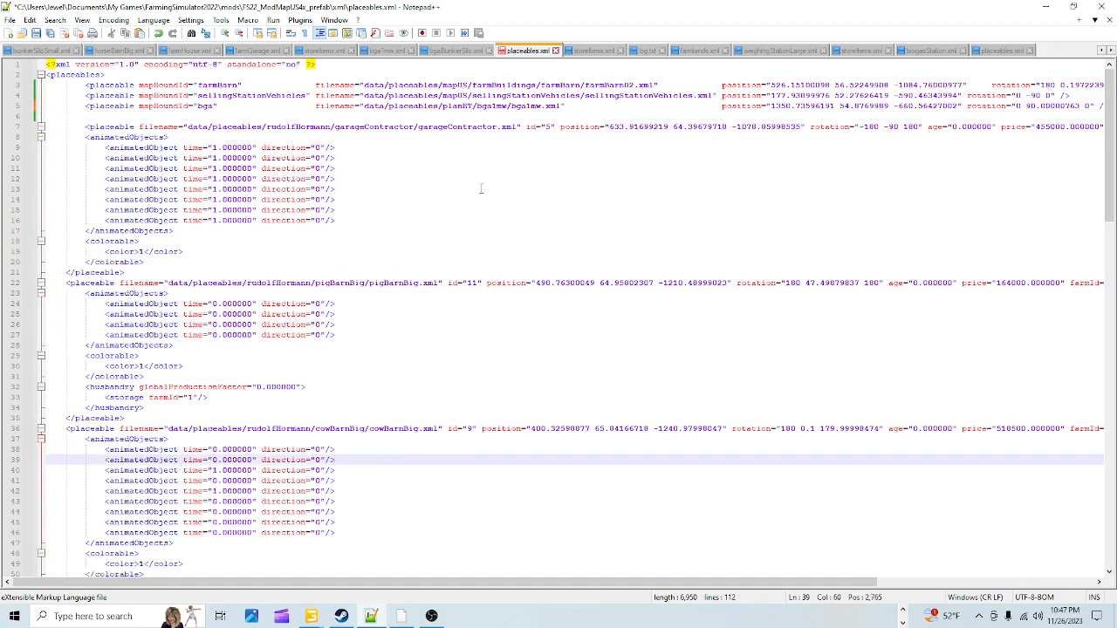
pyautogui.click(127, 273)
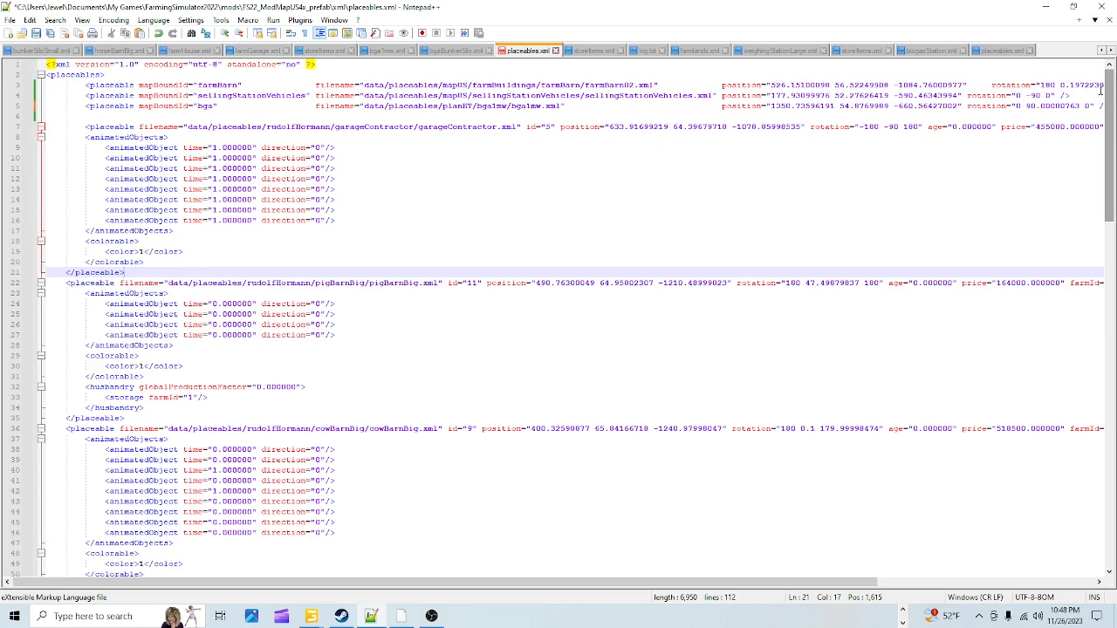
# - Paste the copied bgaBiogasStation placeable entry onto the blank line below the bga entry
pyautogui.click(52, 119)
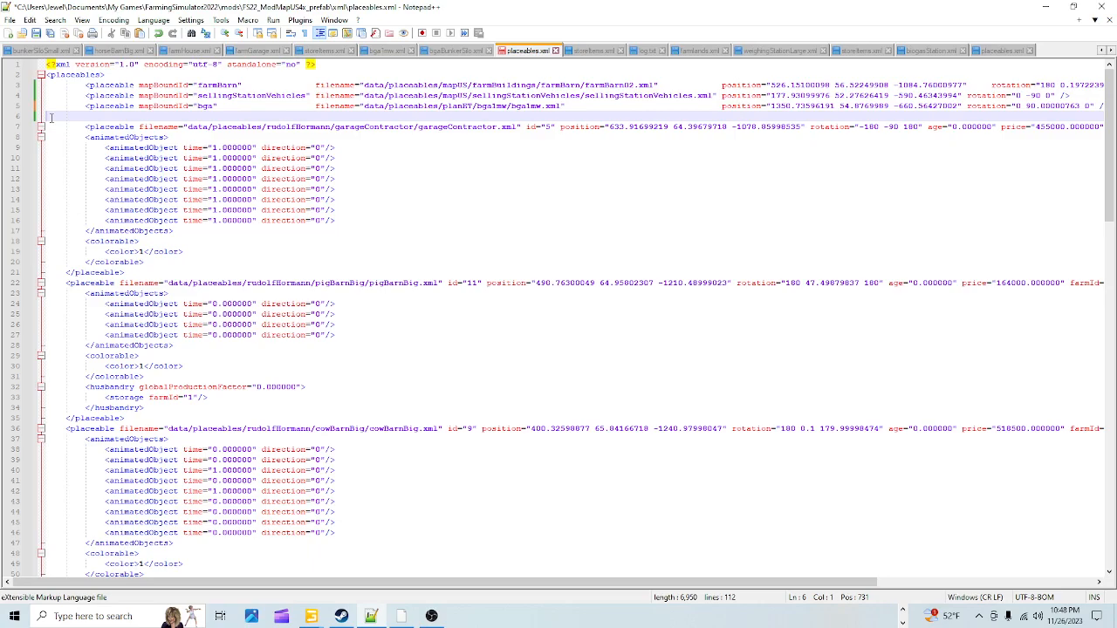
pyautogui.rightClick(50, 117)
pyautogui.click(96, 152)
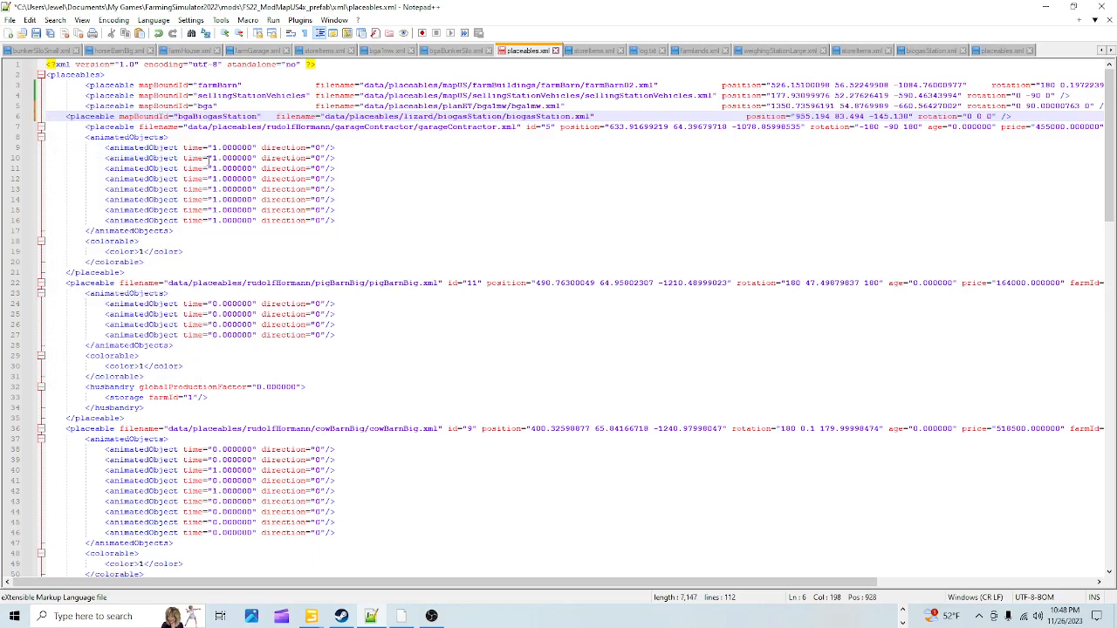
# - Align the bgaBiogasStation entry's indentation, filename and position attributes with the columns of the entries above
pyautogui.click(65, 117)
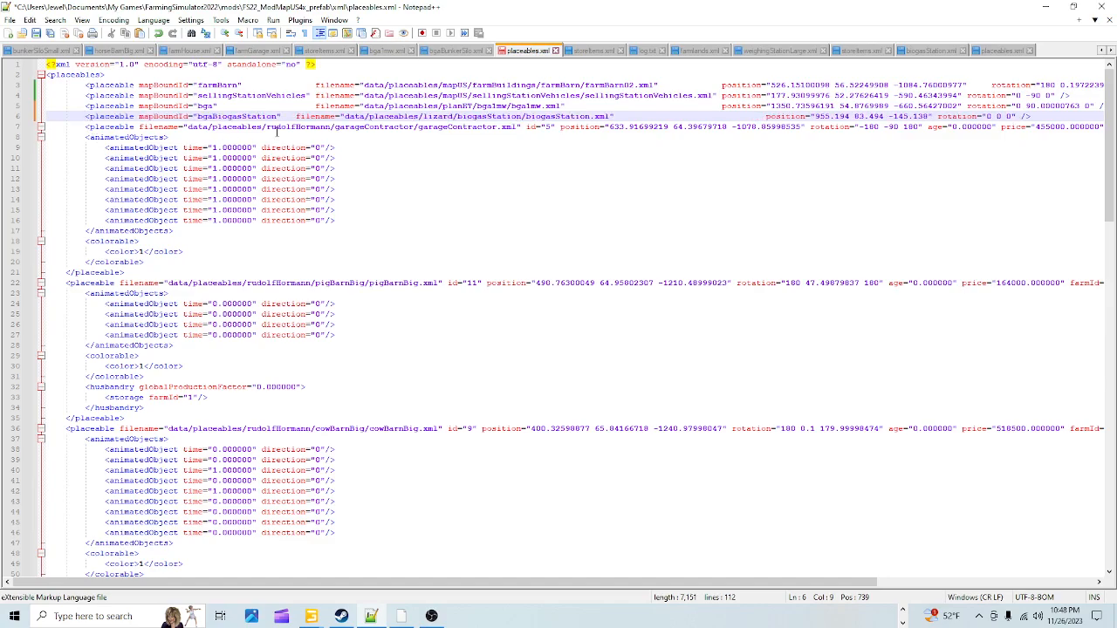
pyautogui.click(297, 117)
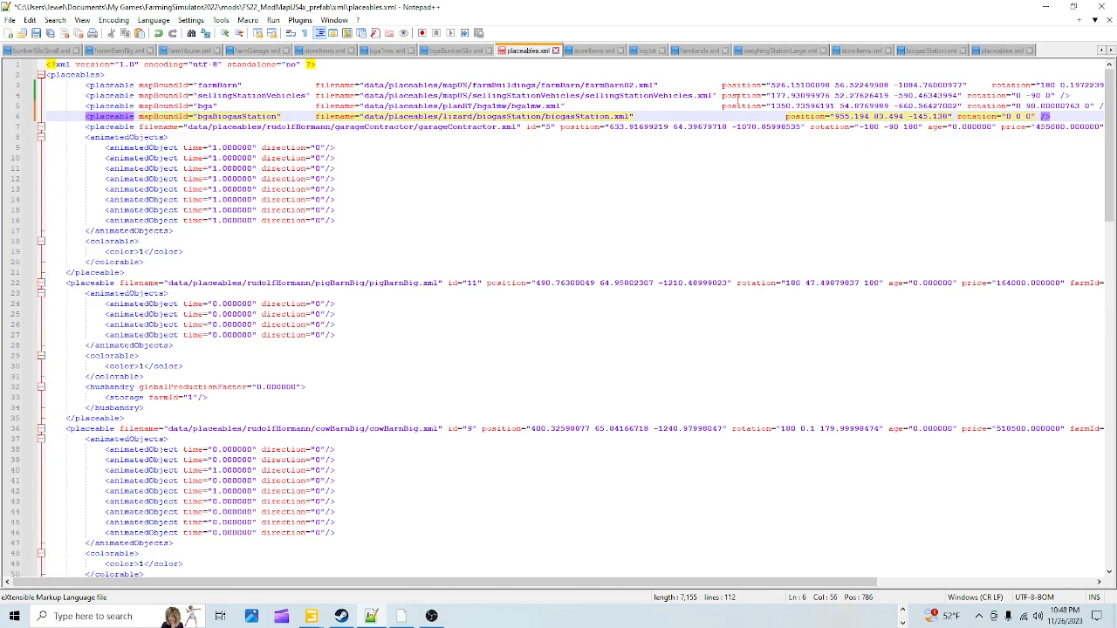
pyautogui.click(783, 116)
pyautogui.press('BackSpace')
pyautogui.press('BackSpace')
pyautogui.press('BackSpace')
pyautogui.press('BackSpace')
pyautogui.press('BackSpace')
pyautogui.press('BackSpace')
pyautogui.press('BackSpace')
pyautogui.press('BackSpace')
pyautogui.press('BackSpace')
pyautogui.press('BackSpace')
pyautogui.press('BackSpace')
pyautogui.press('BackSpace')
pyautogui.press('BackSpace')
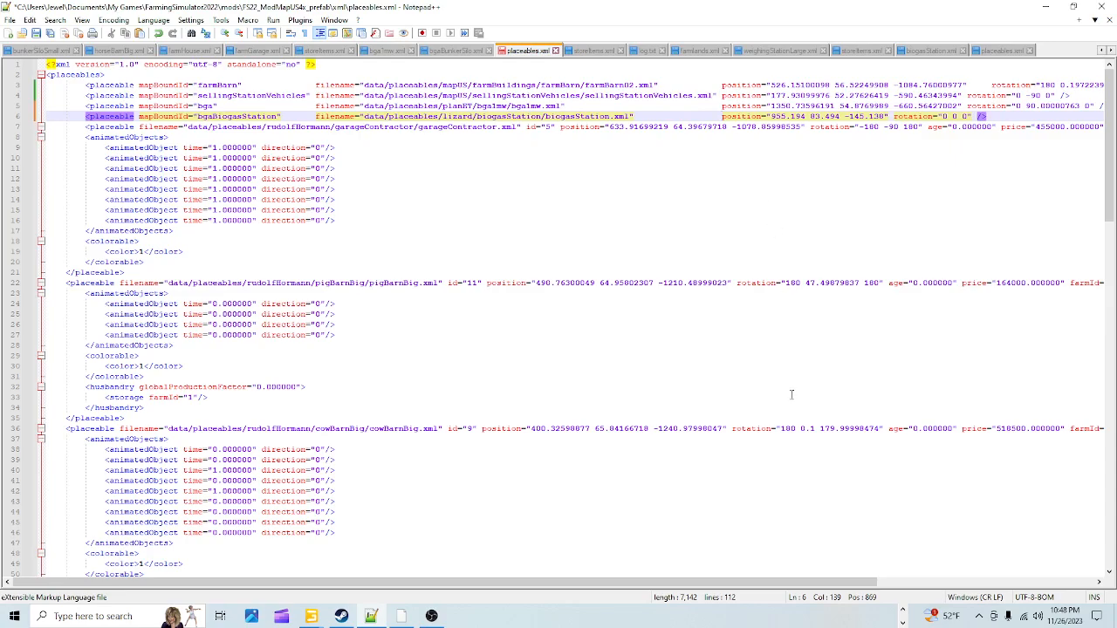
# - Copy biogasStation's translation from the custom map in GIANTS Editor and replace its placeables.xml position with 1315.31201172 54.96109009 -681.56335449
pyautogui.moveTo(311, 617)
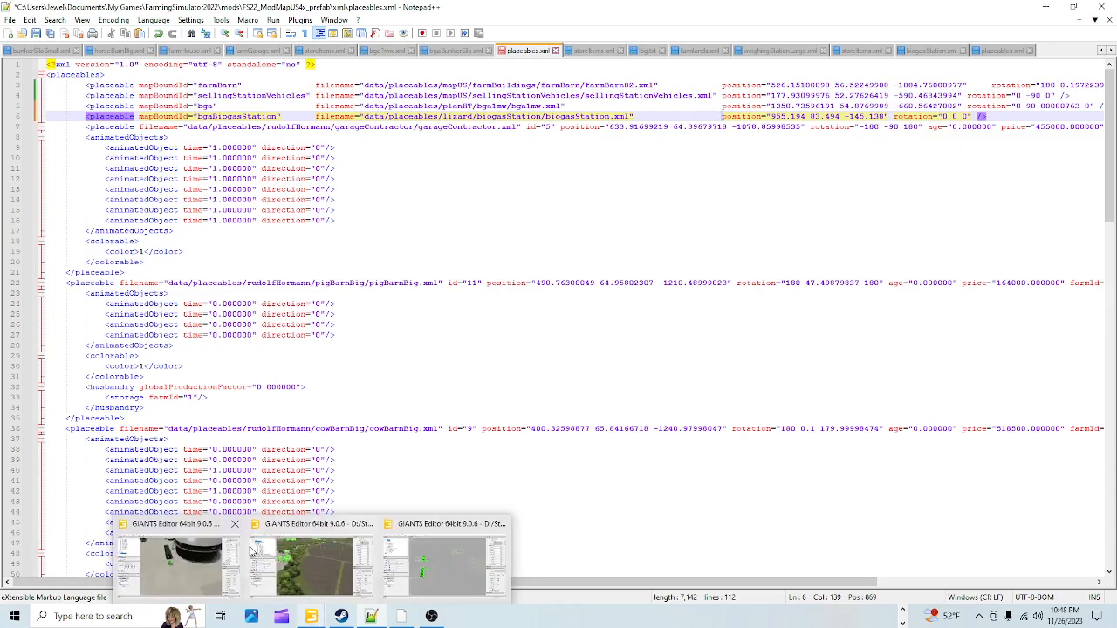
pyautogui.click(209, 565)
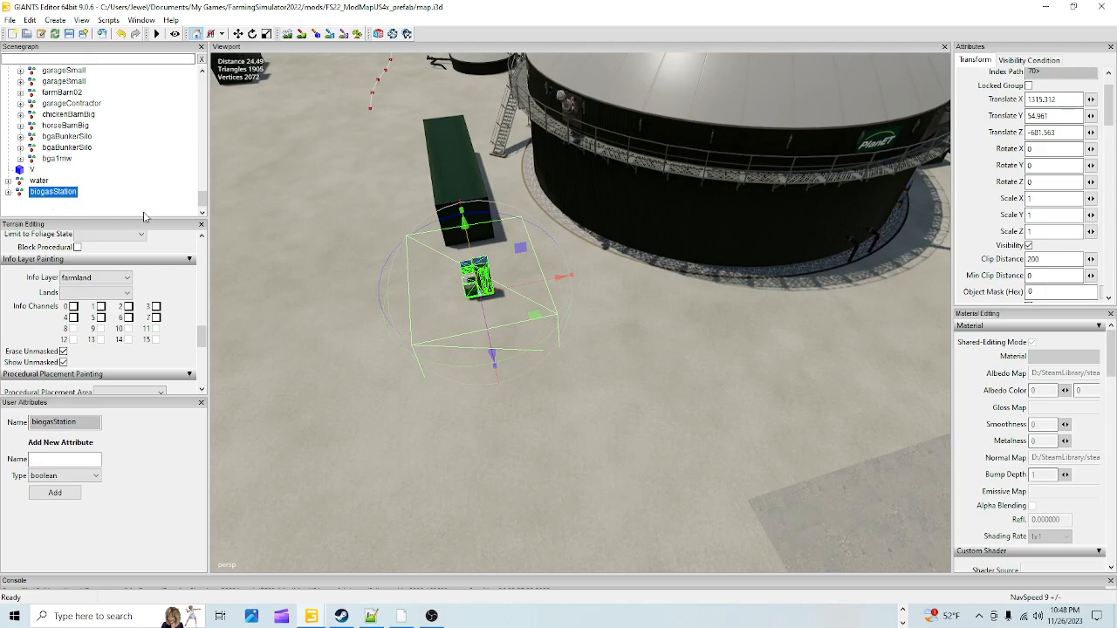
pyautogui.click(1056, 100)
pyautogui.click(371, 616)
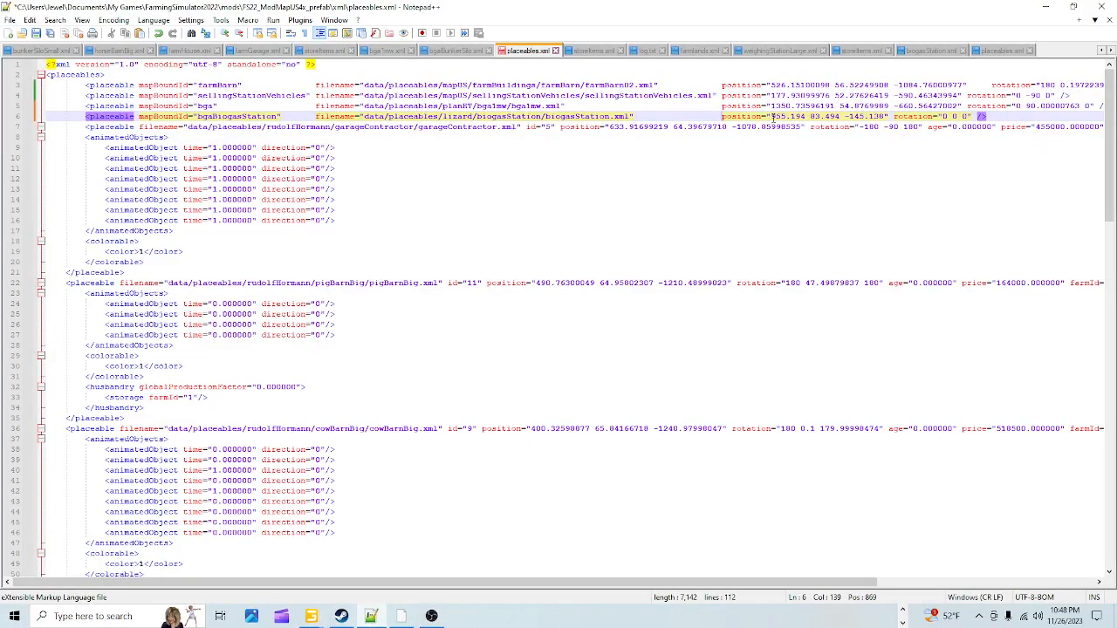
pyautogui.moveTo(771, 117); pyautogui.dragTo(886, 116)
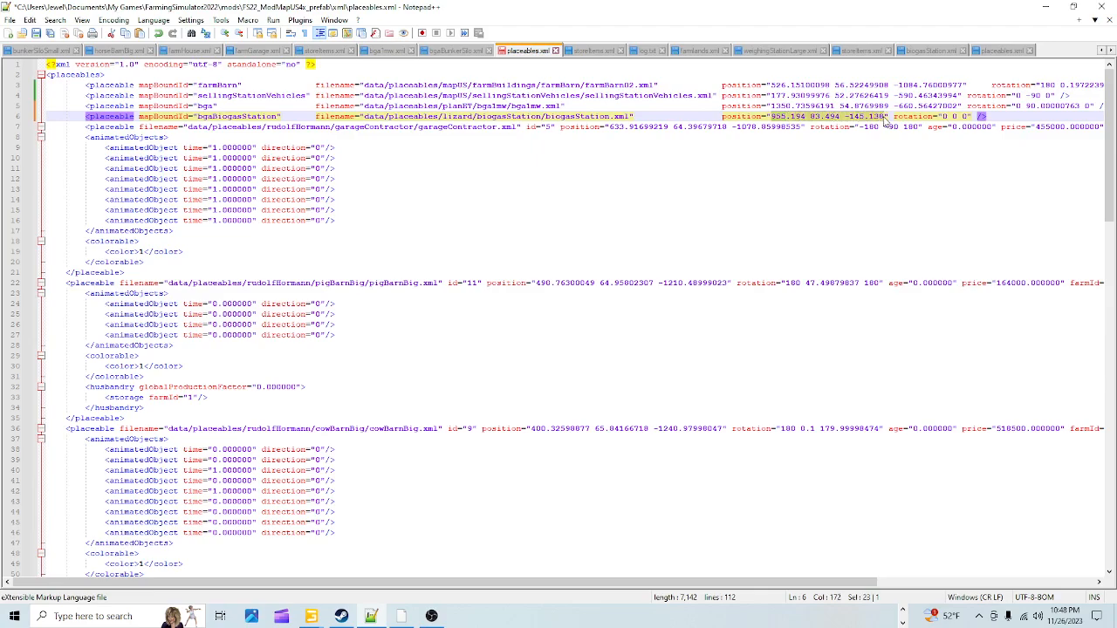
pyautogui.rightClick(869, 117)
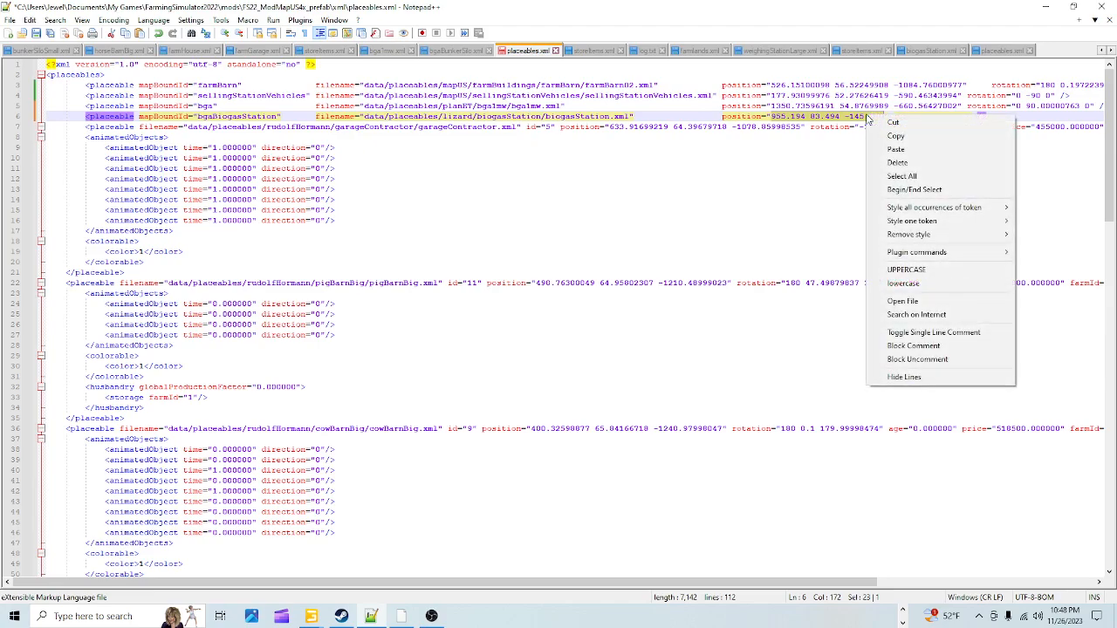
pyautogui.click(904, 153)
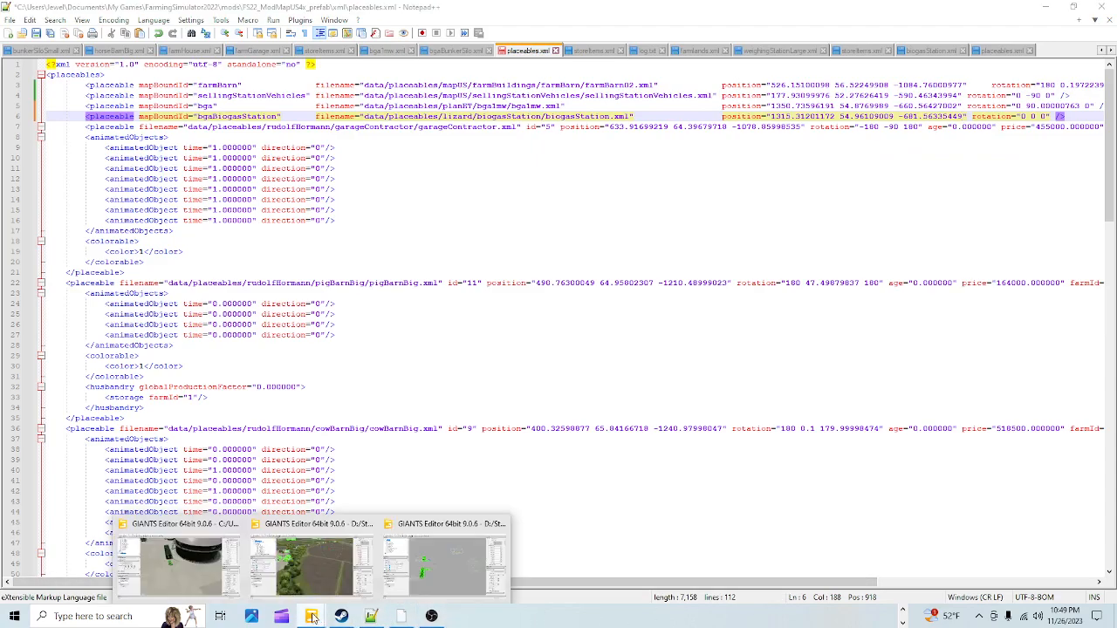
# - Check biogasStation's rotation values in GIANTS Editor, then return to its placeables.xml entry in Notepad++
pyautogui.click(178, 571)
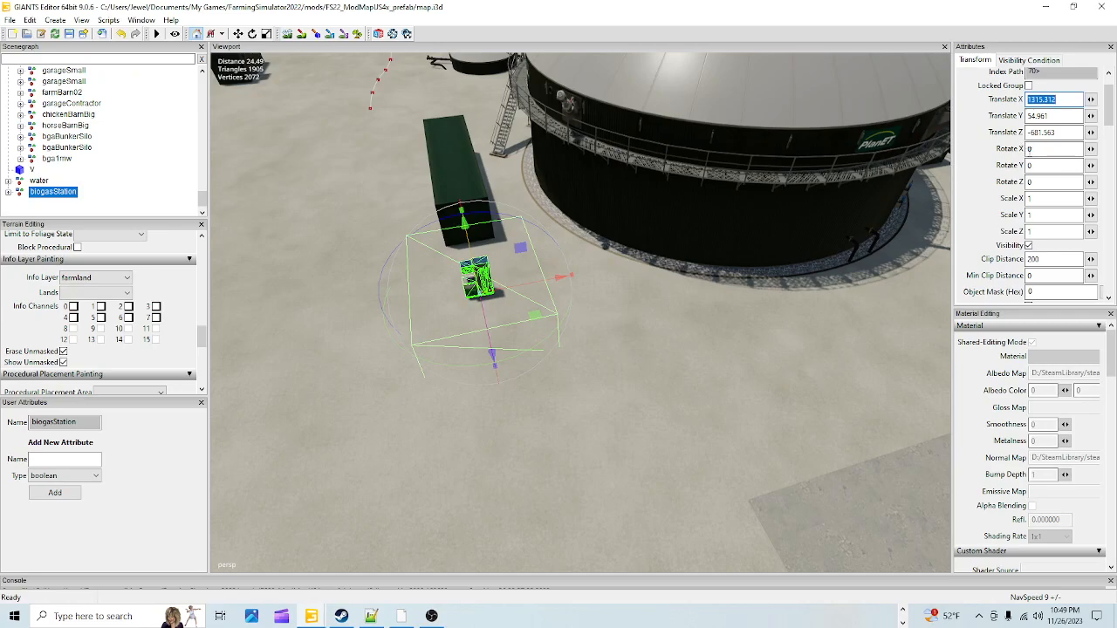
pyautogui.click(1041, 149)
pyautogui.click(371, 616)
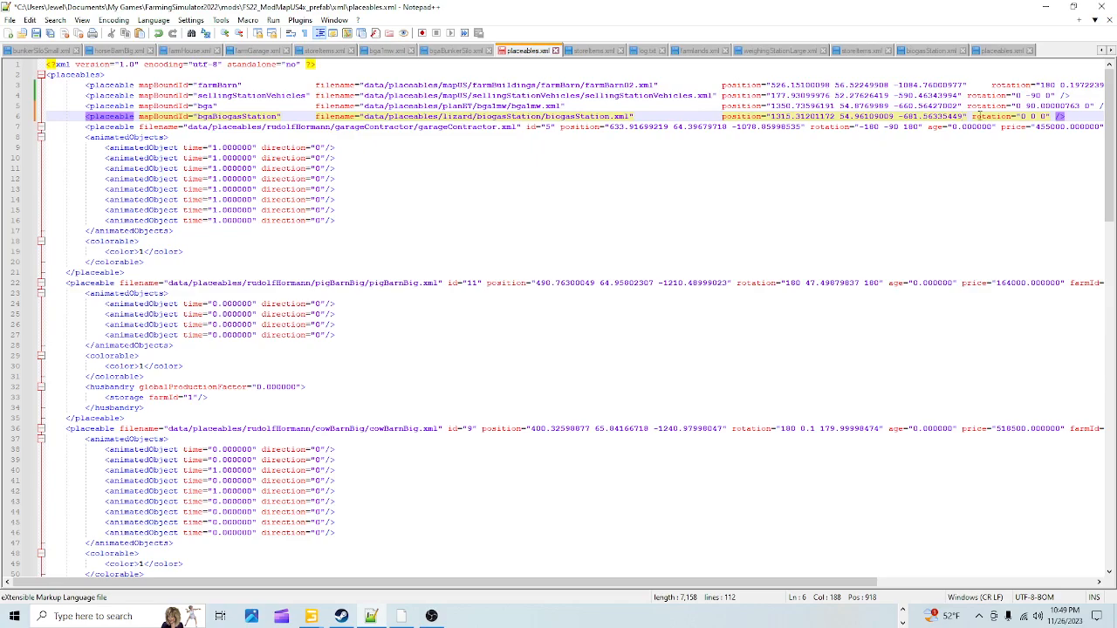
# - Align the rotation attributes of the sellingStationVehicles, bga and bgaBiogasStation entries with the farmBarn entry and save placeables.xml
pyautogui.click(966, 95)
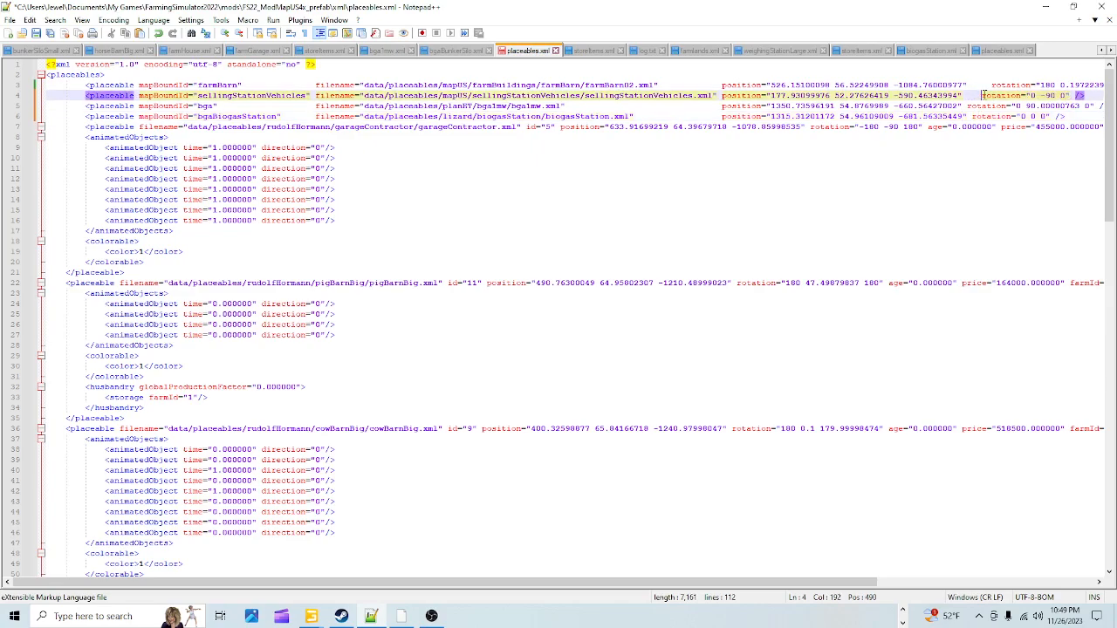
pyautogui.click(967, 106)
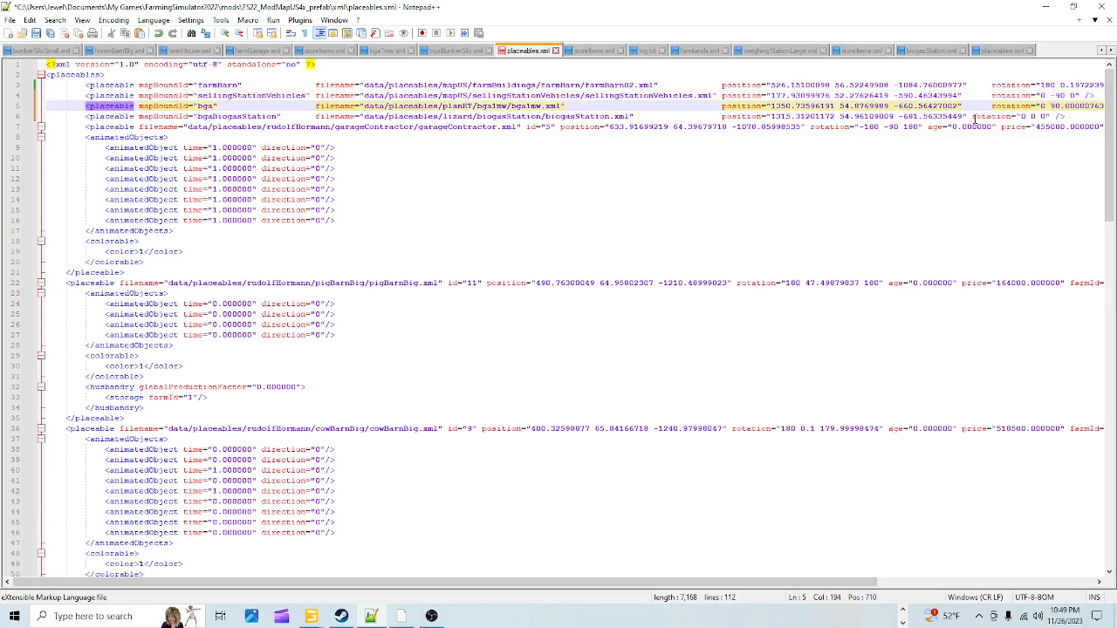
pyautogui.click(970, 117)
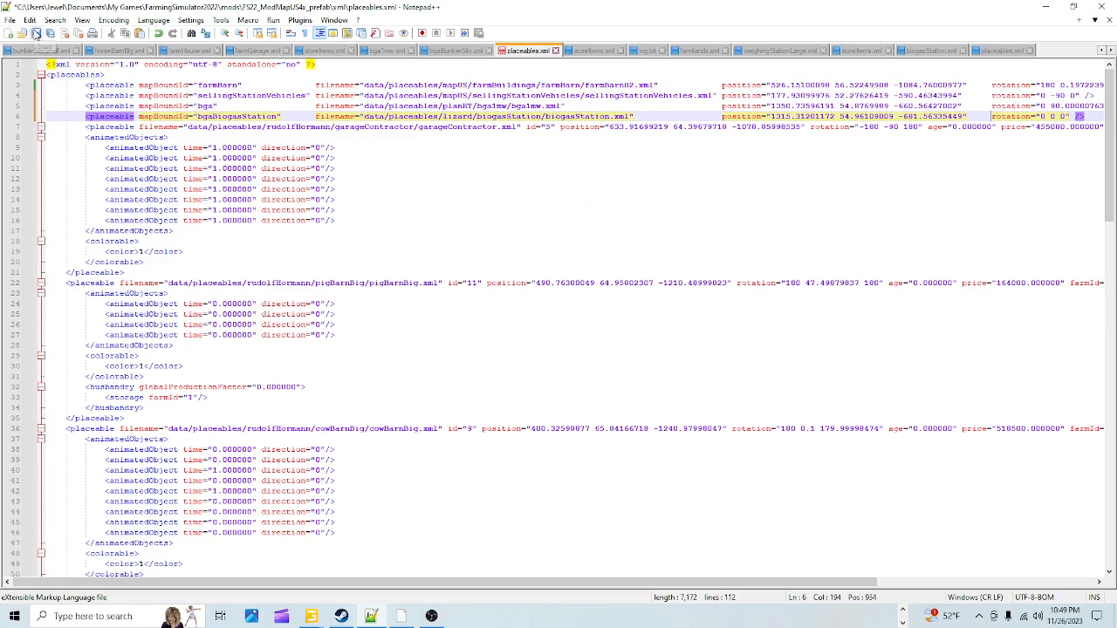
pyautogui.click(36, 33)
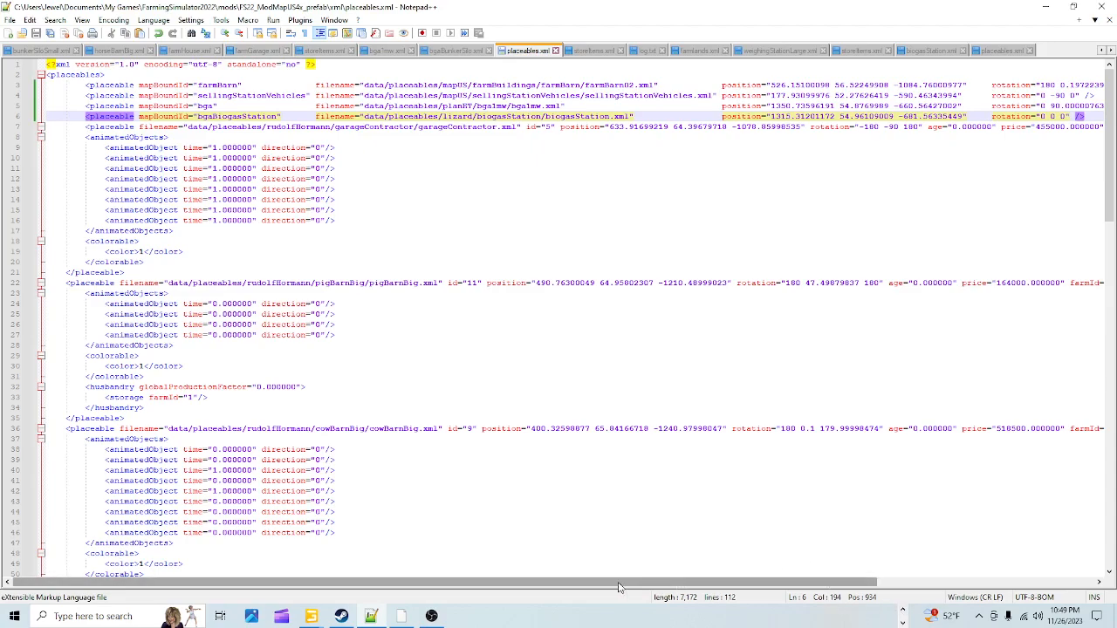
# - Switch to the custom map in GIANTS Editor, collapse the placeholders group and inspect its user attributes
pyautogui.moveTo(309, 618)
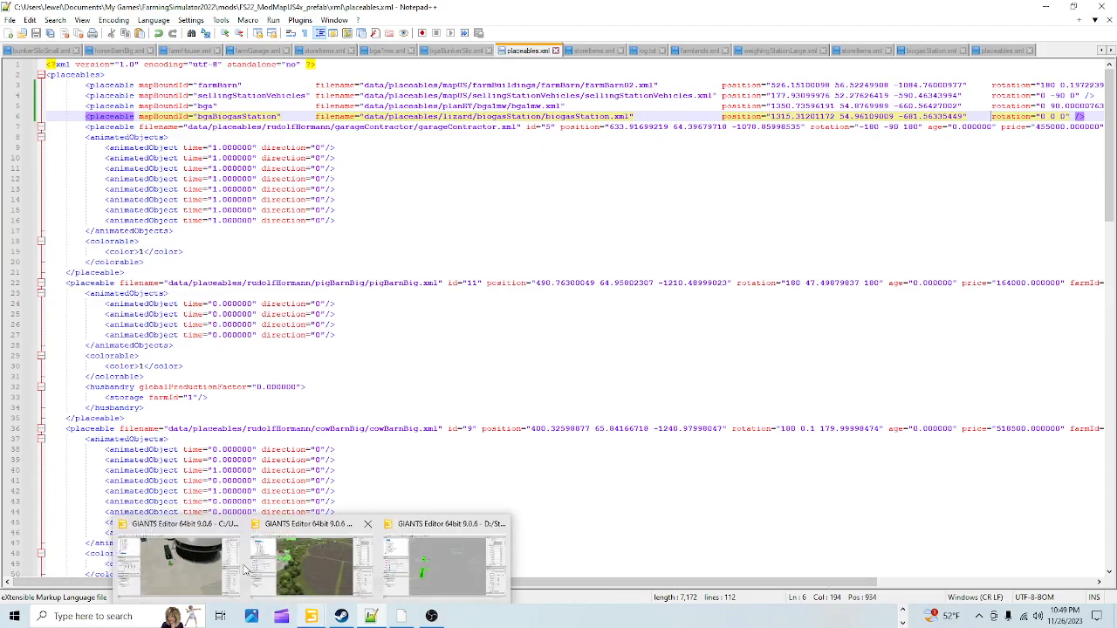
pyautogui.click(305, 554)
pyautogui.moveTo(472, 452); pyautogui.dragTo(507, 419, button='right')
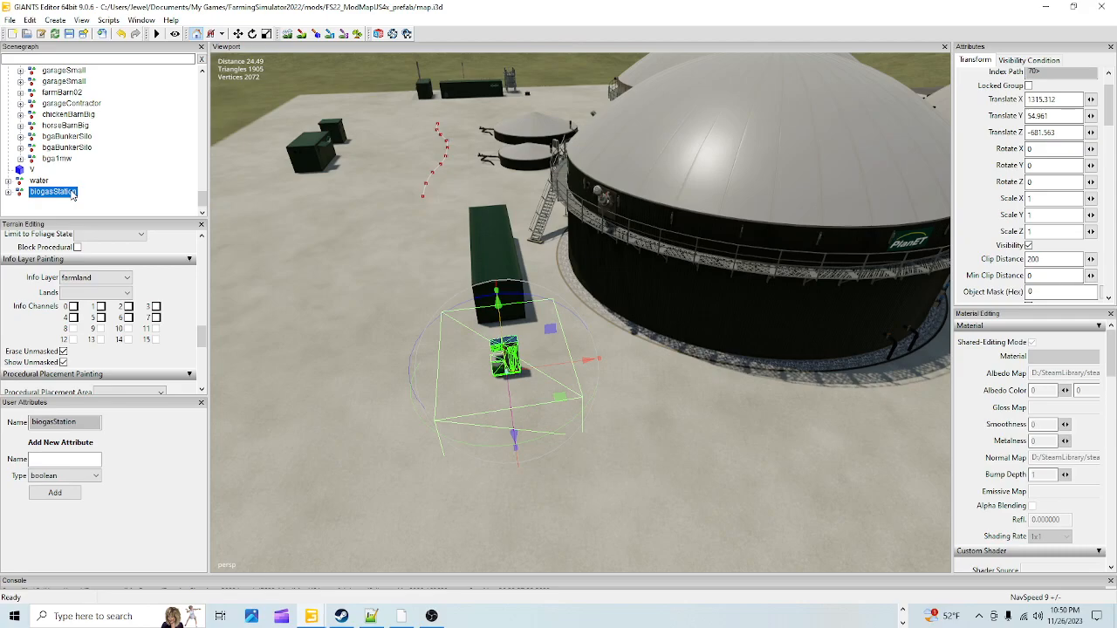
pyautogui.scroll(3, 114, 171)
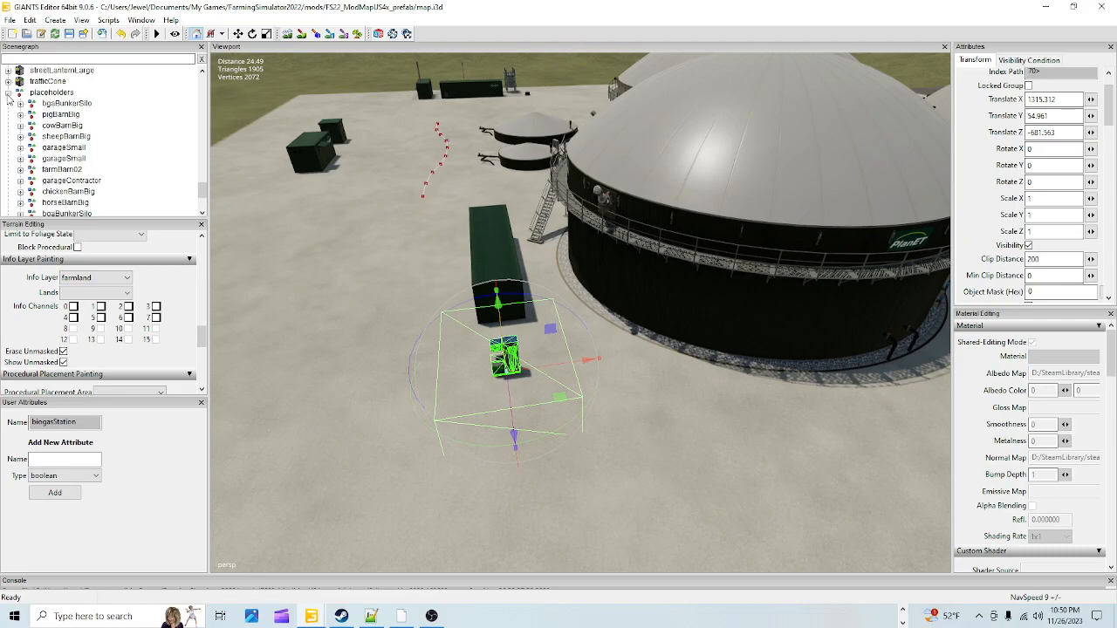
pyautogui.click(8, 92)
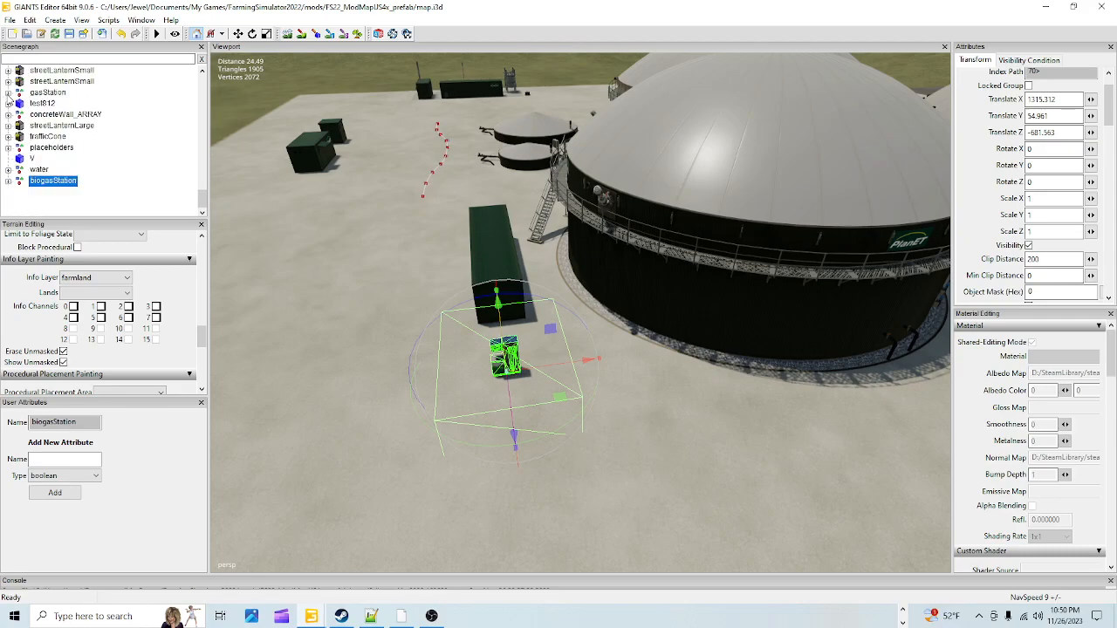
pyautogui.click(52, 149)
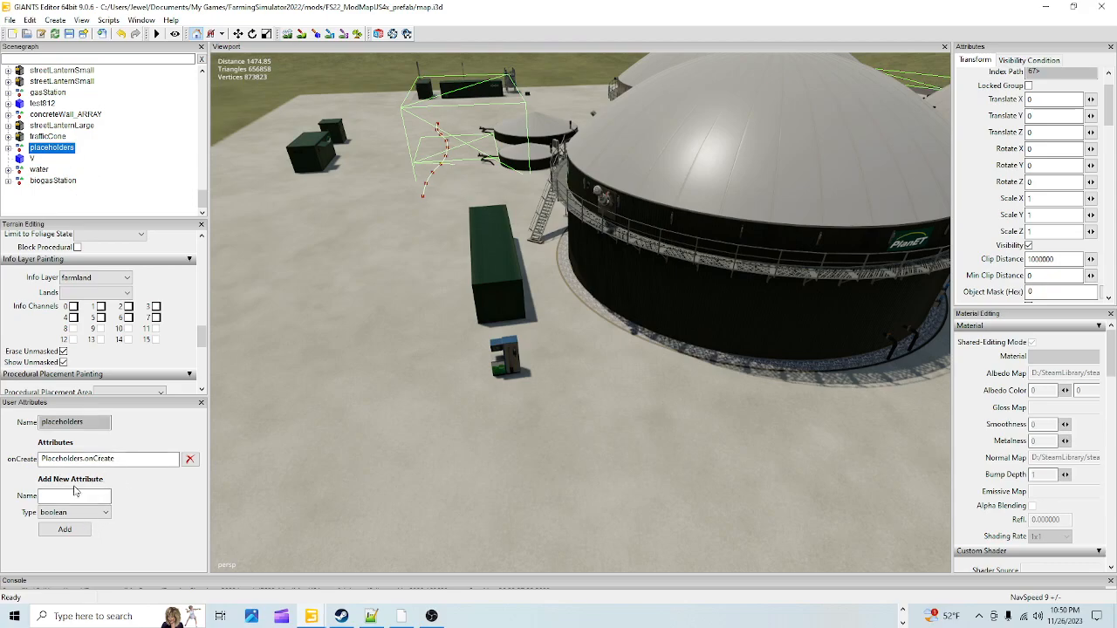
# - Move biogasStation into the placeholders group, select it there among the other placeables, and save the map
pyautogui.click(70, 182)
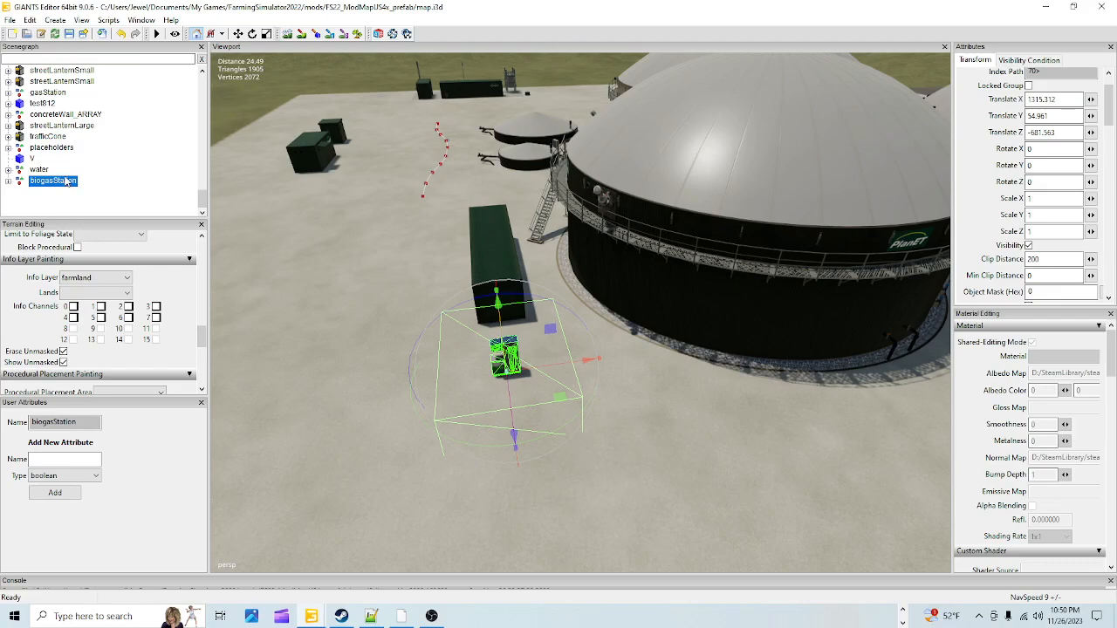
pyautogui.moveTo(58, 185); pyautogui.dragTo(57, 153)
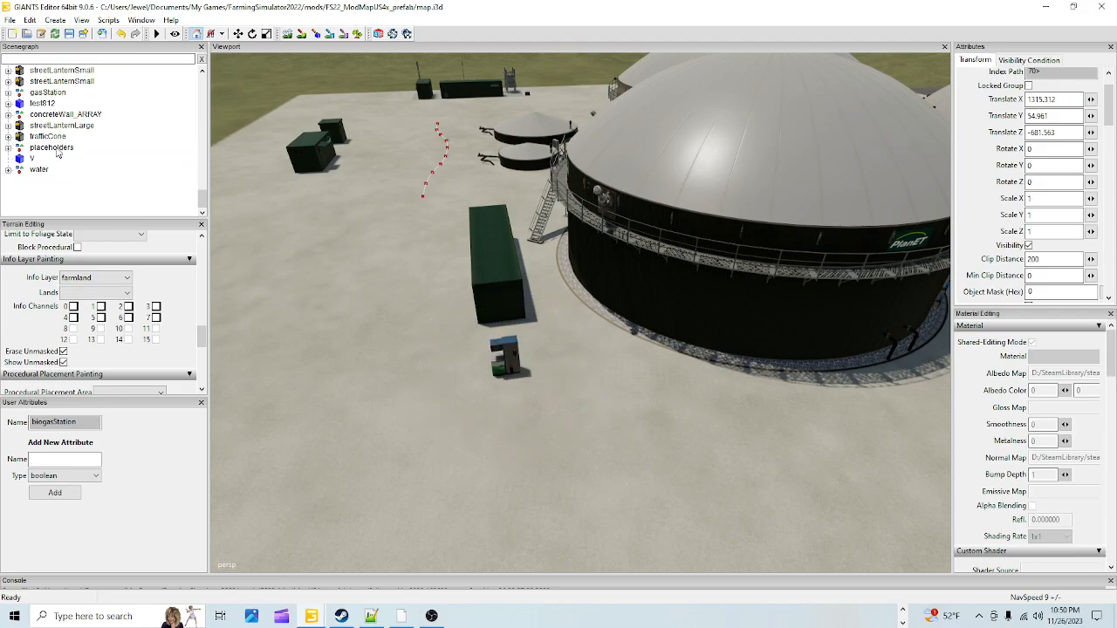
pyautogui.click(11, 150)
pyautogui.scroll(-3, 80, 169)
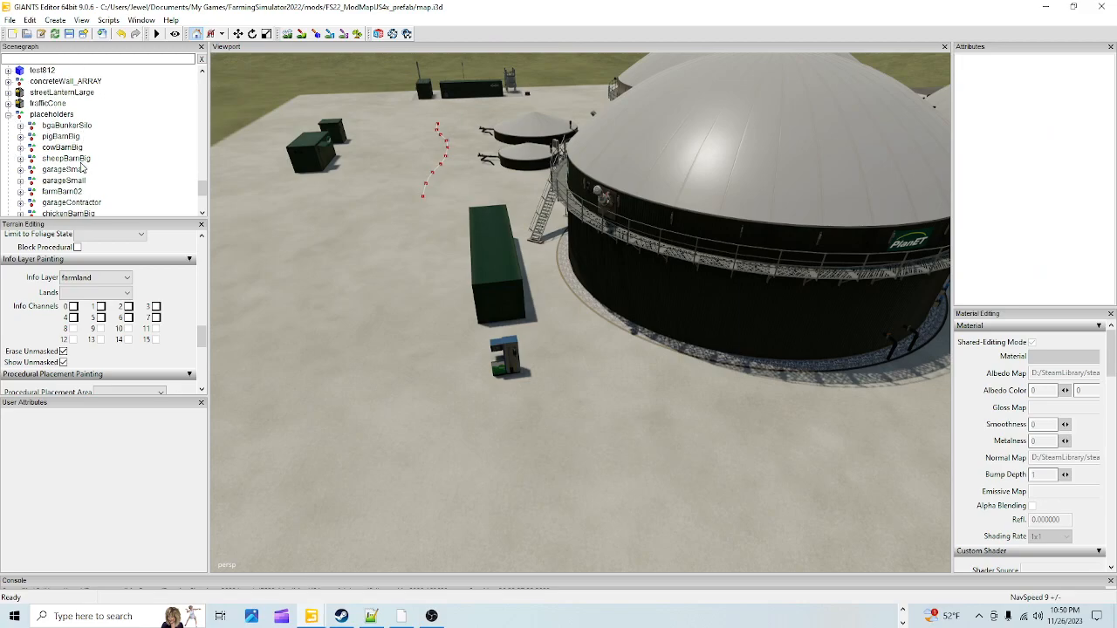
pyautogui.scroll(-1, 81, 168)
pyautogui.click(63, 181)
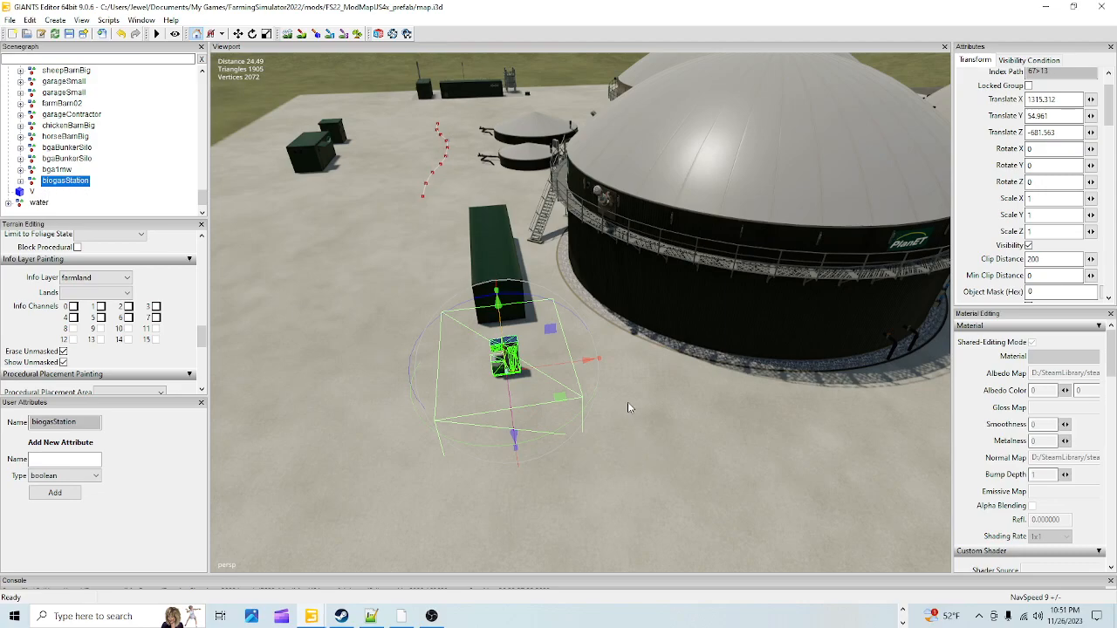
pyautogui.hotkey('ctrl', 's')
# - Launch Farming Simulator 22 from Steam and begin a new career in the empty slot after Game save 14
pyautogui.click(341, 616)
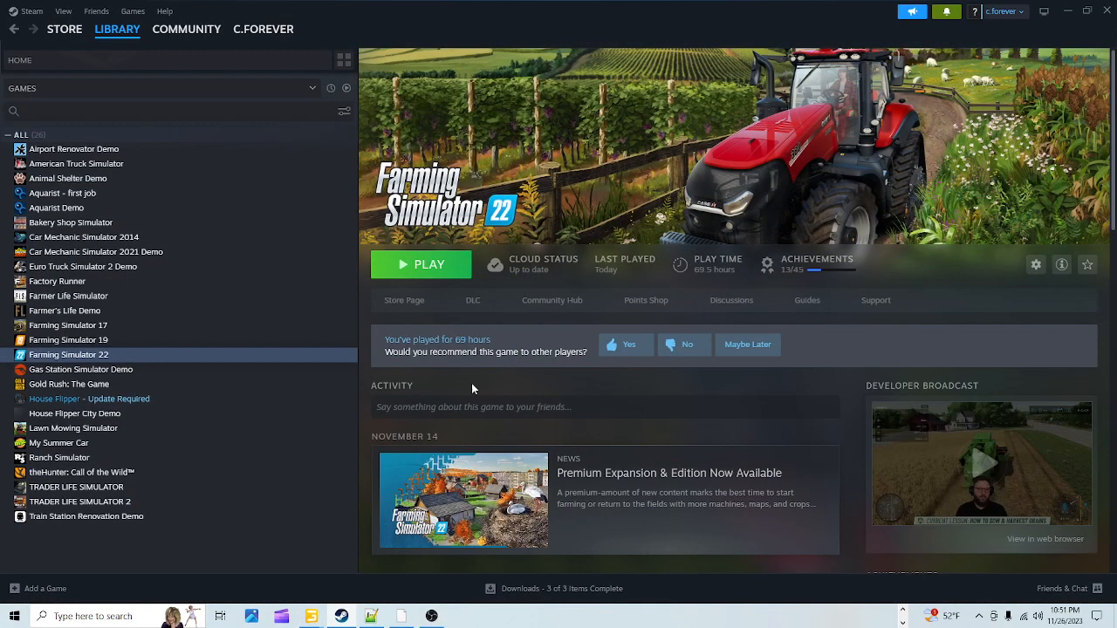
pyautogui.click(428, 264)
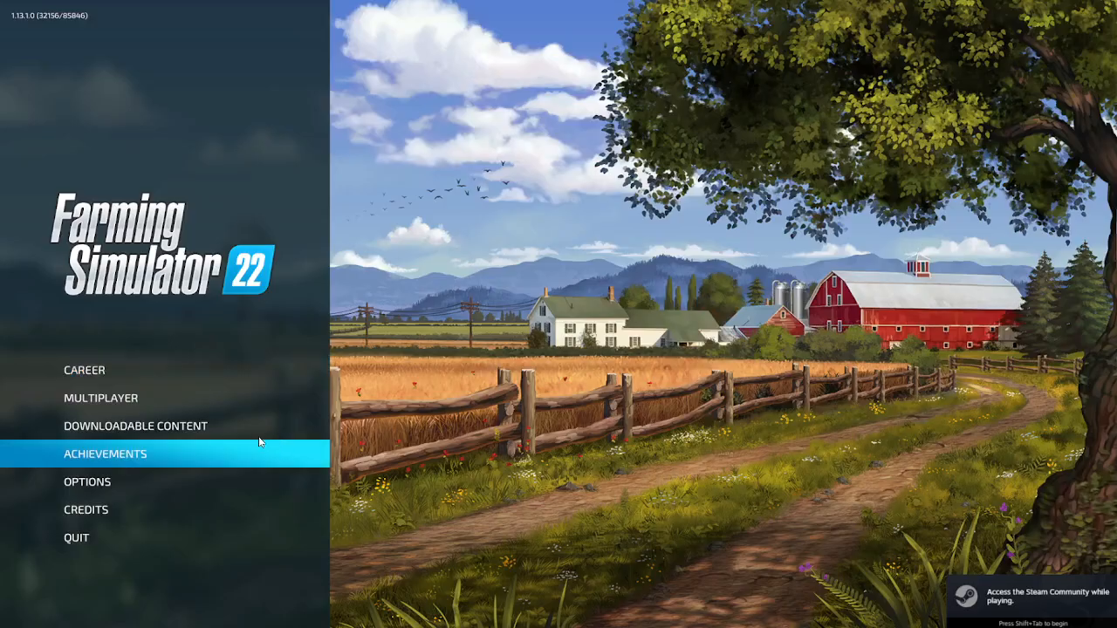
pyautogui.click(175, 369)
pyautogui.scroll(-10, 359, 370)
pyautogui.scroll(-3, 357, 368)
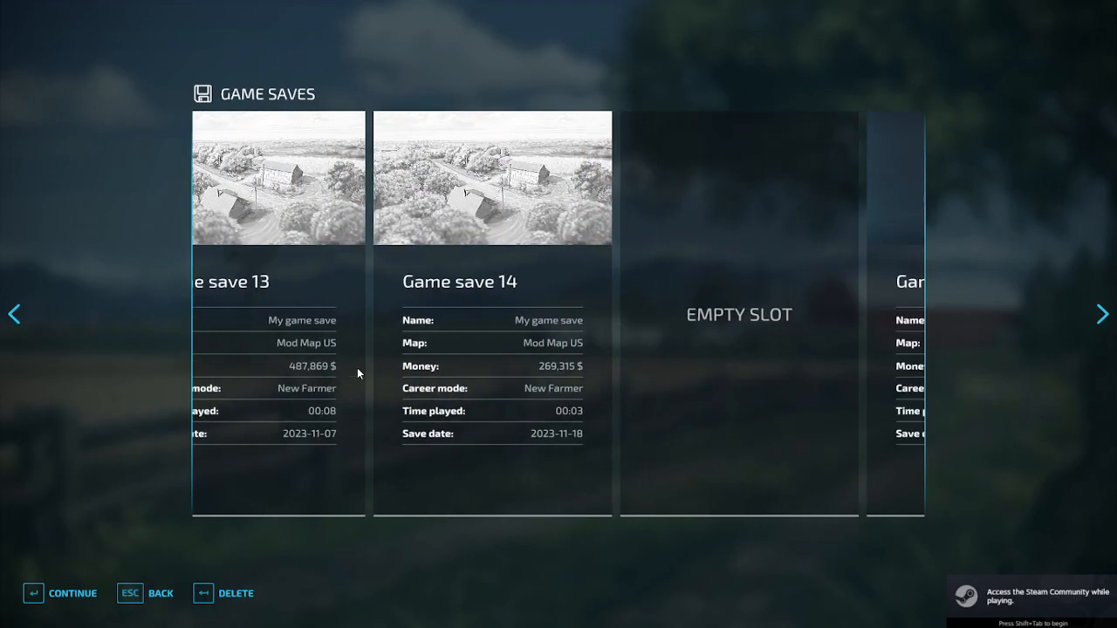
pyautogui.click(51, 603)
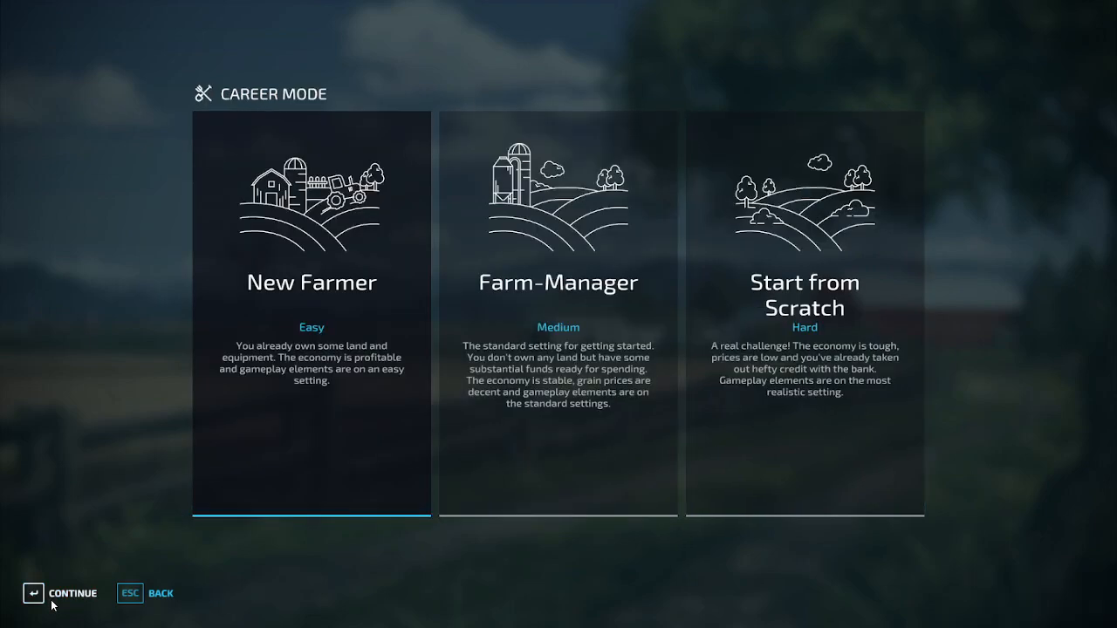
# - Choose the easy New Farmer mode, continue through the remaining setup, load Mod Map US and start the game
pyautogui.click(51, 602)
pyautogui.scroll(-3, 52, 601)
pyautogui.scroll(-1, 51, 602)
pyautogui.click(51, 602)
pyautogui.click(51, 602)
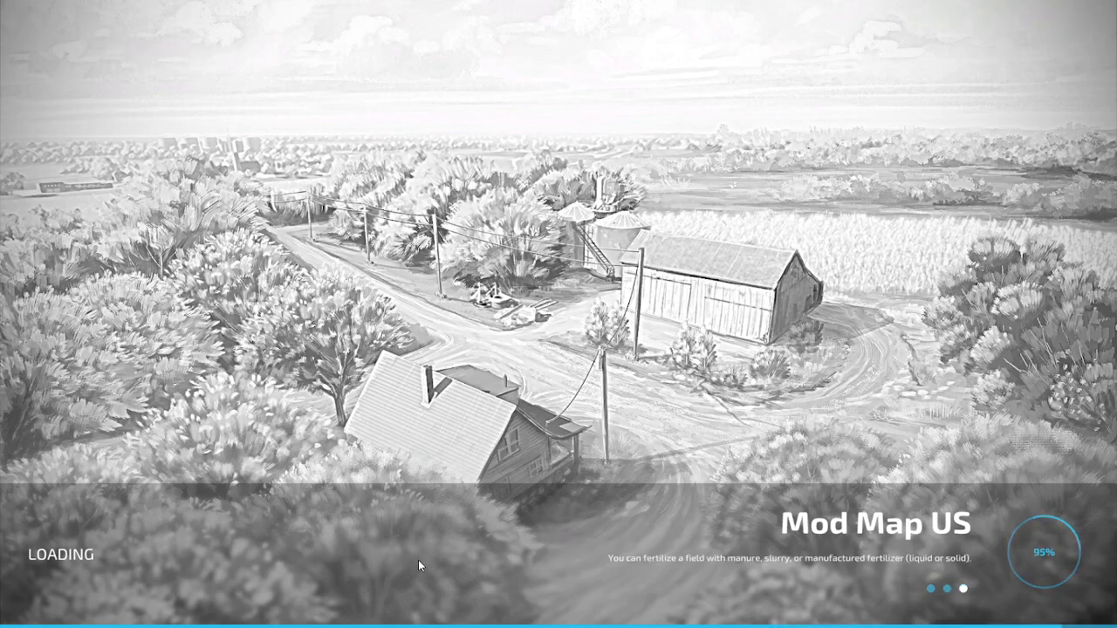
pyautogui.click(77, 595)
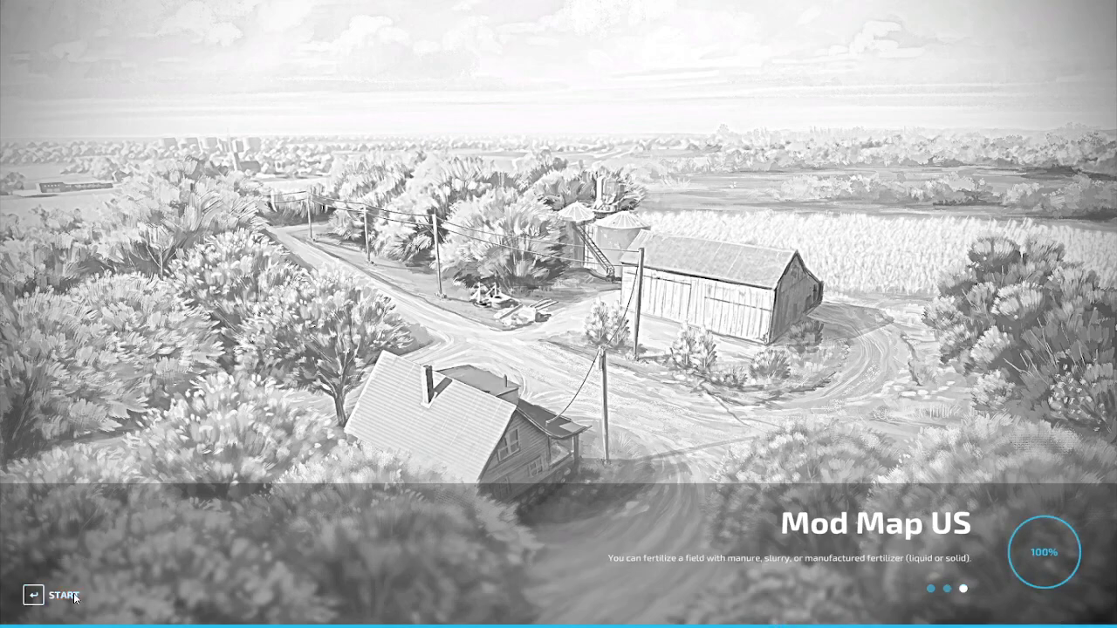
pyautogui.click(111, 594)
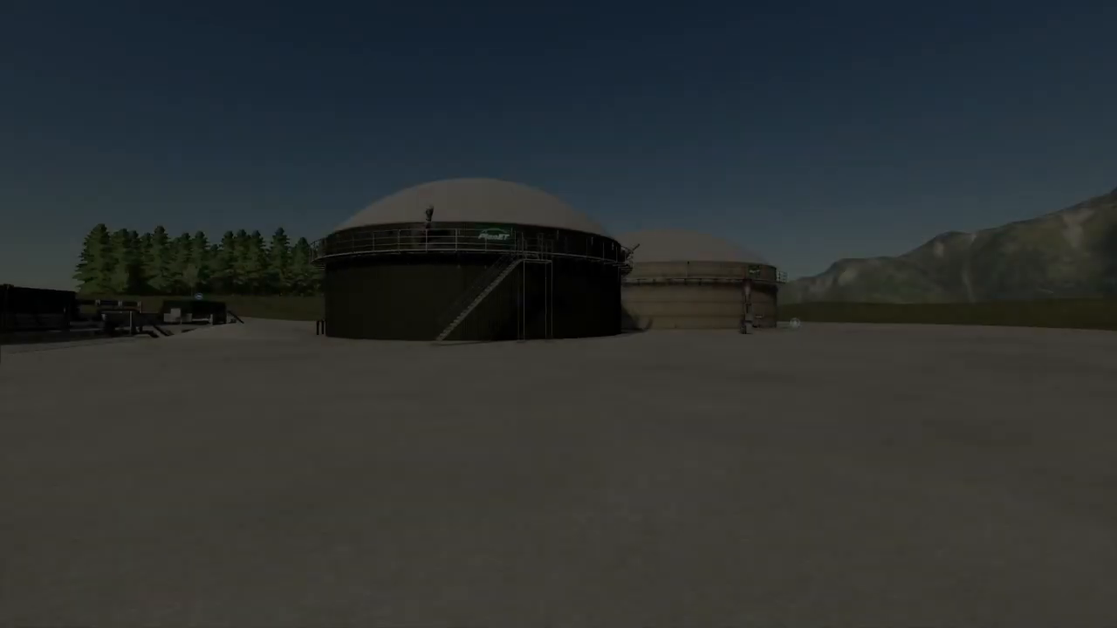
# - Walk past the digester tanks of the biogas plant to the biogas fuel station
pyautogui.press('w')
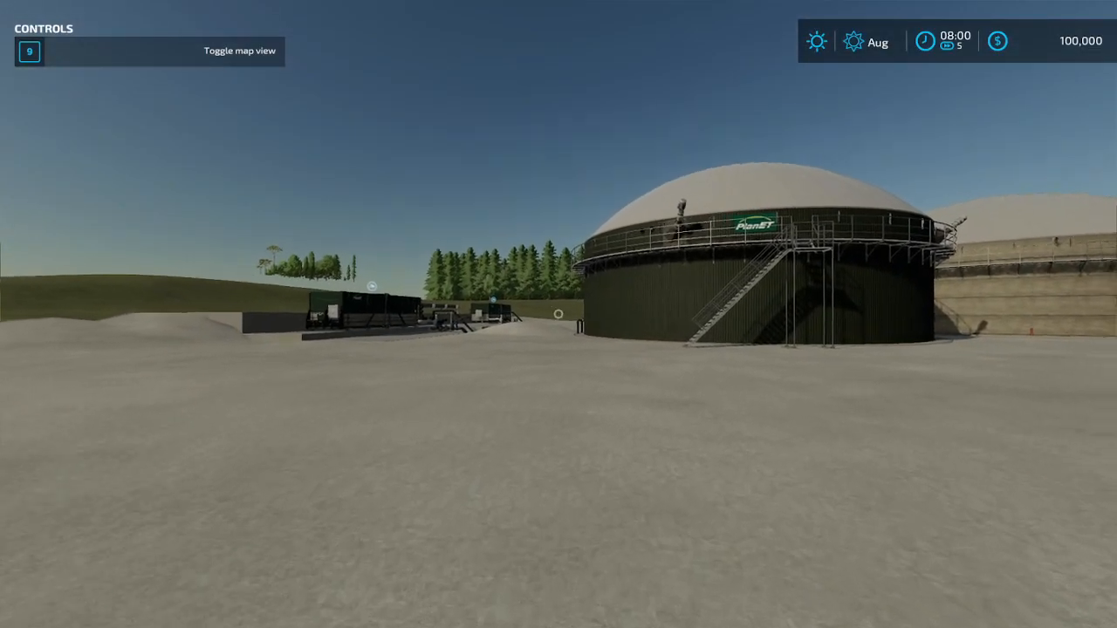
pyautogui.press('w')
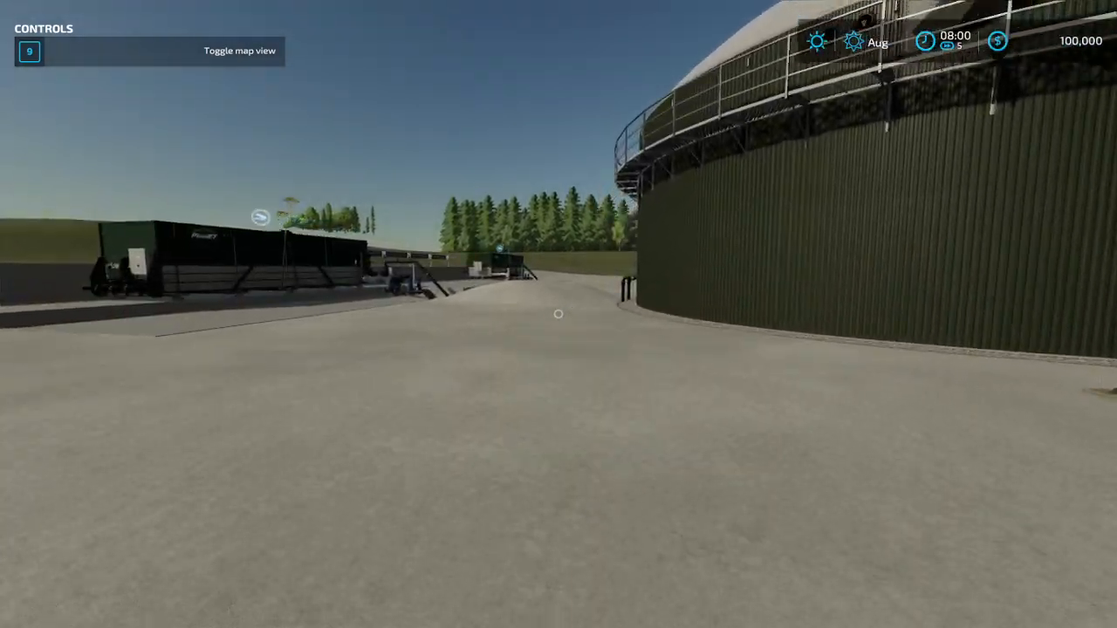
pyautogui.press('w')
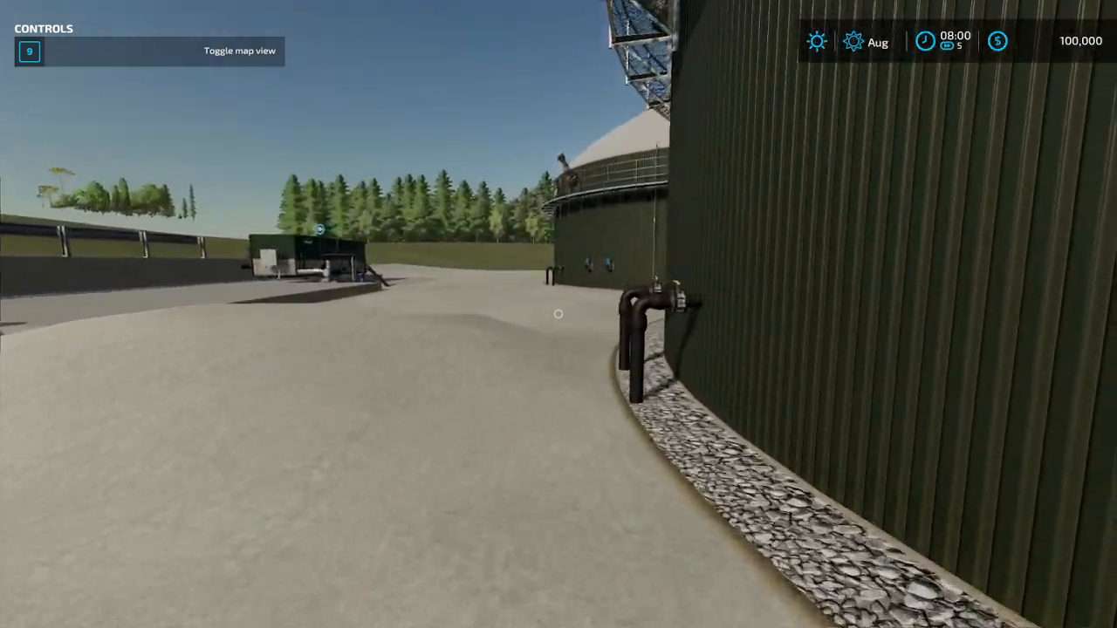
pyautogui.press('w')
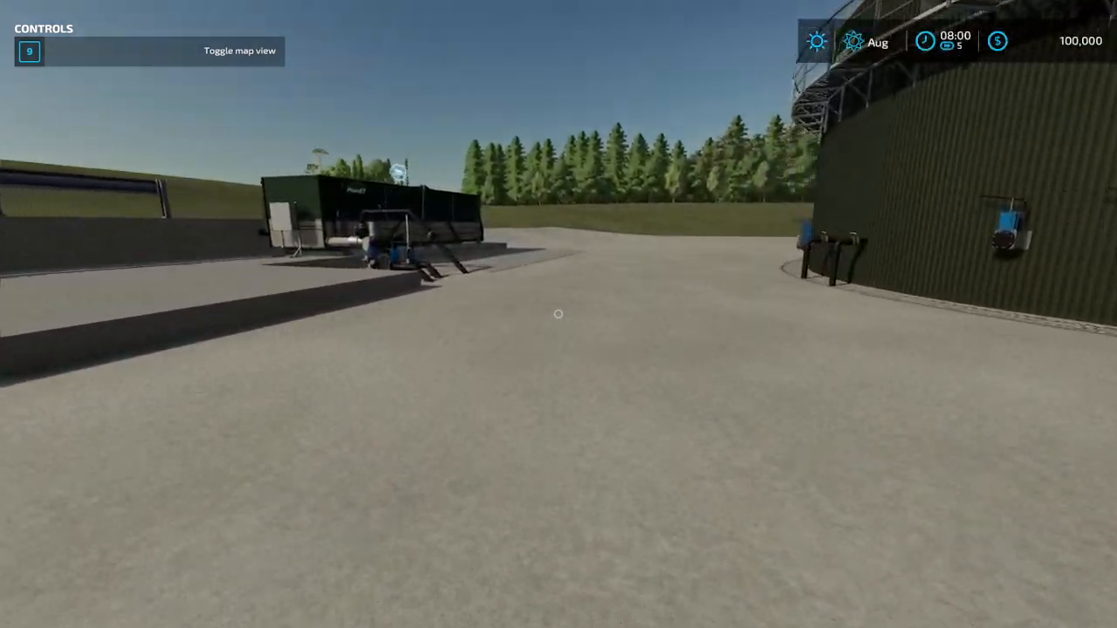
pyautogui.press('w')
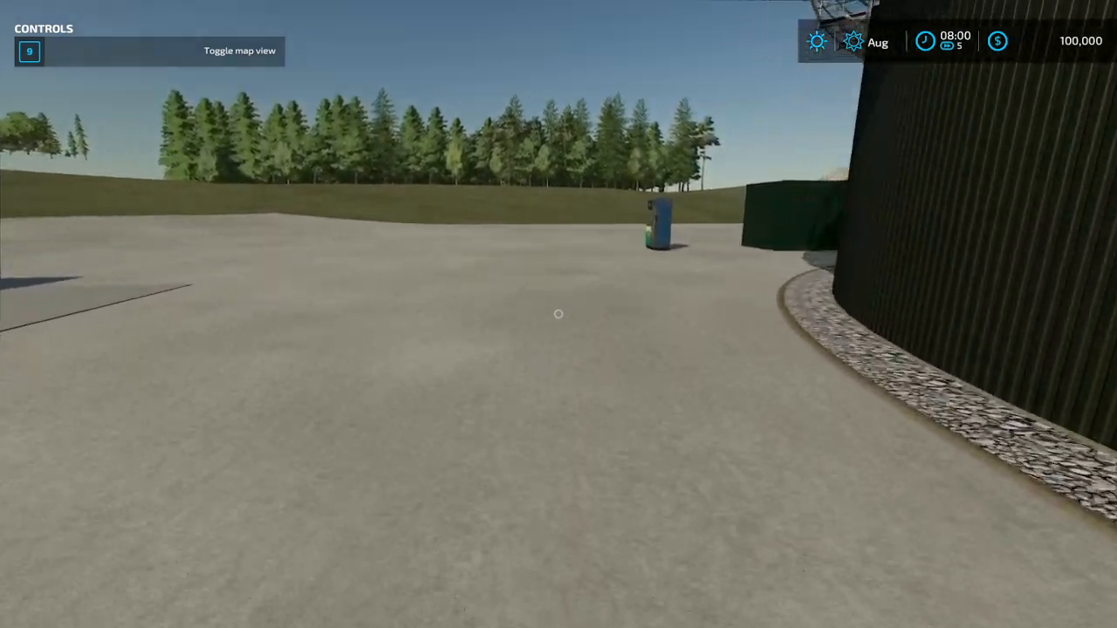
pyautogui.press('w')
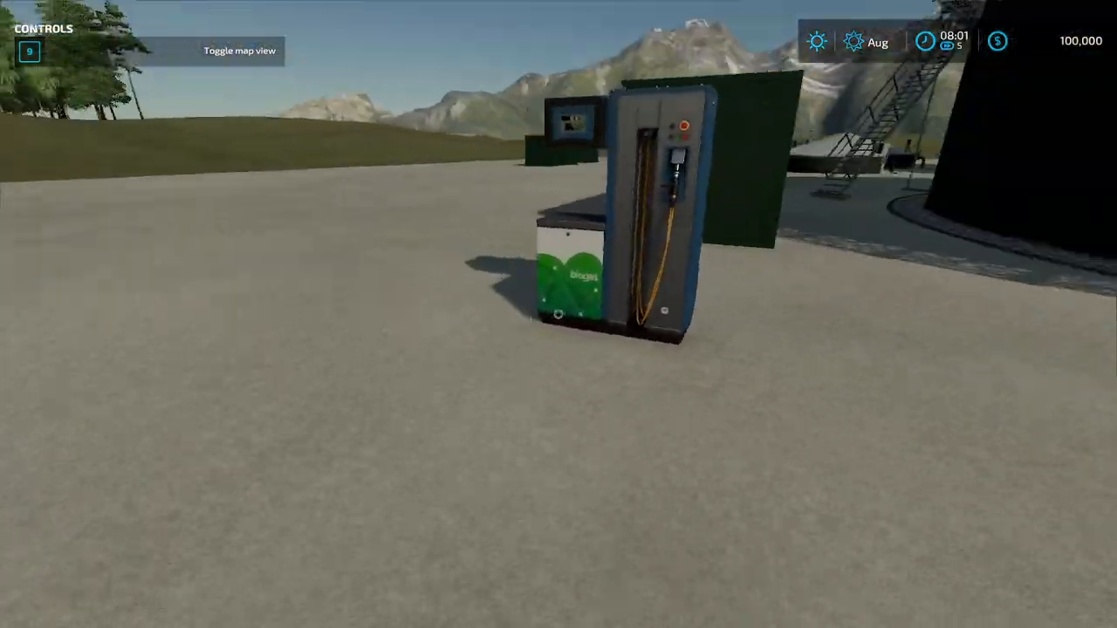
# - Examine the biogas fuel station's display, hose and housing up close and its placement beside the PlanET container from farther back
pyautogui.press('s')
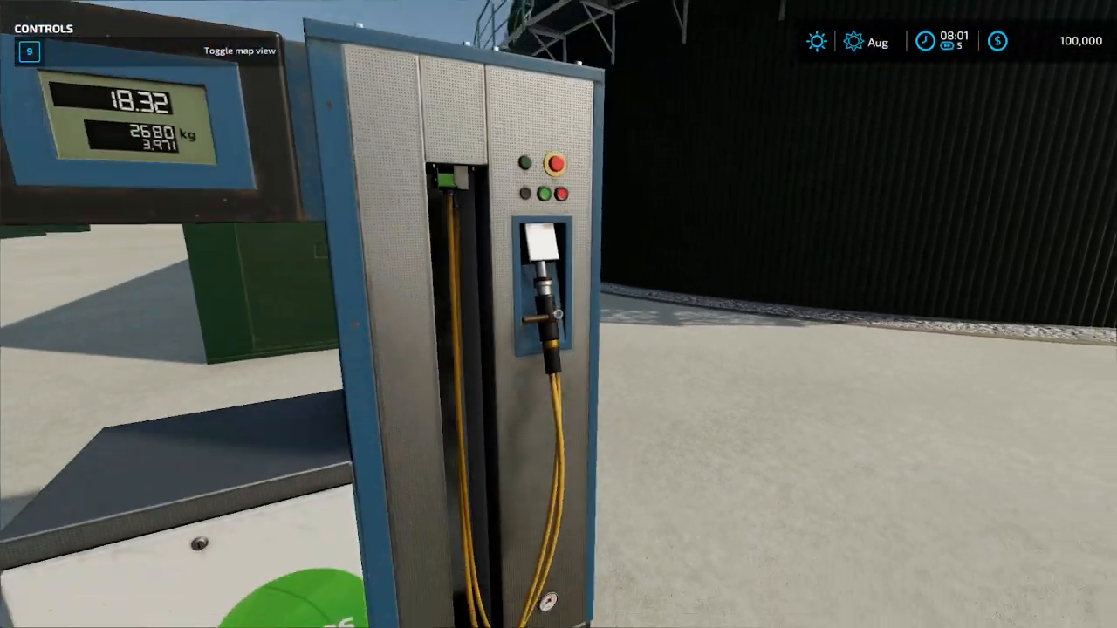
pyautogui.press('w')
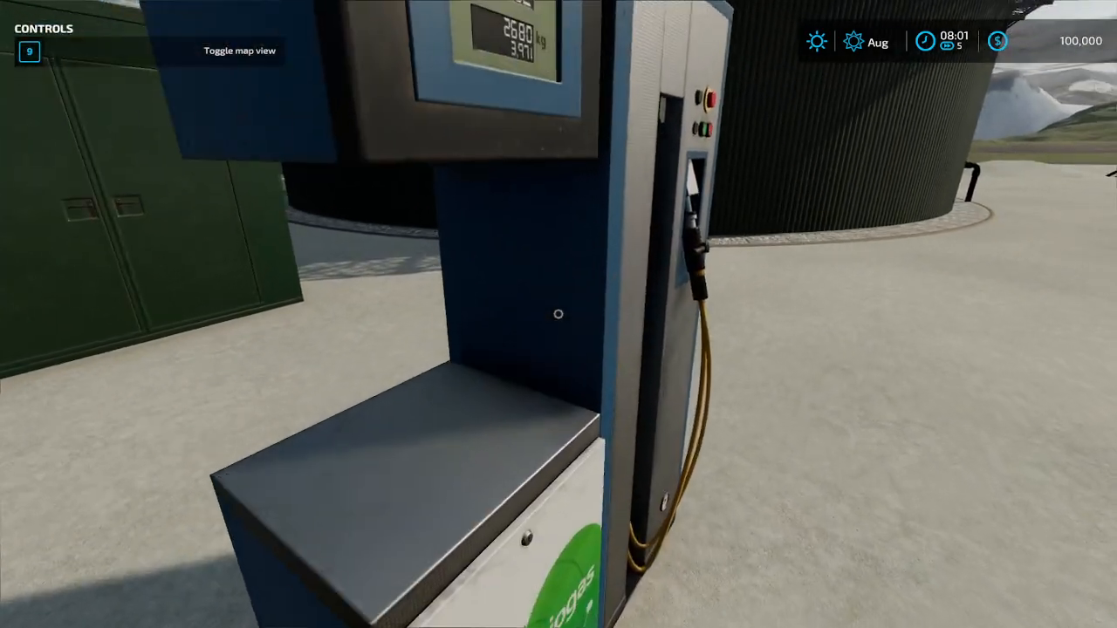
pyautogui.press('s')
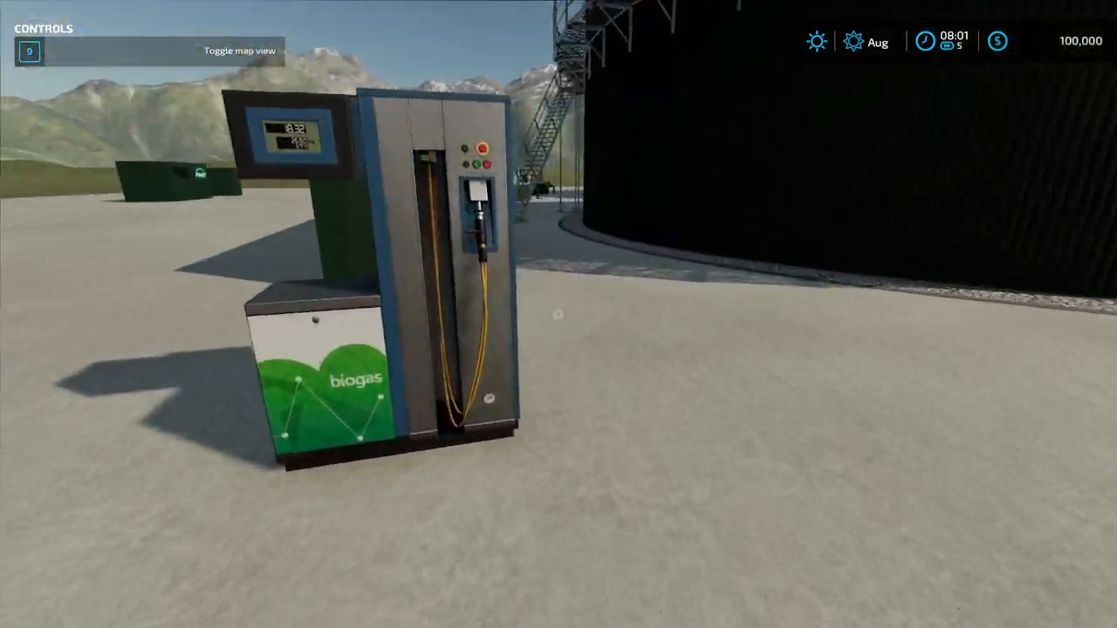
pyautogui.press('w')
pyautogui.press('s')
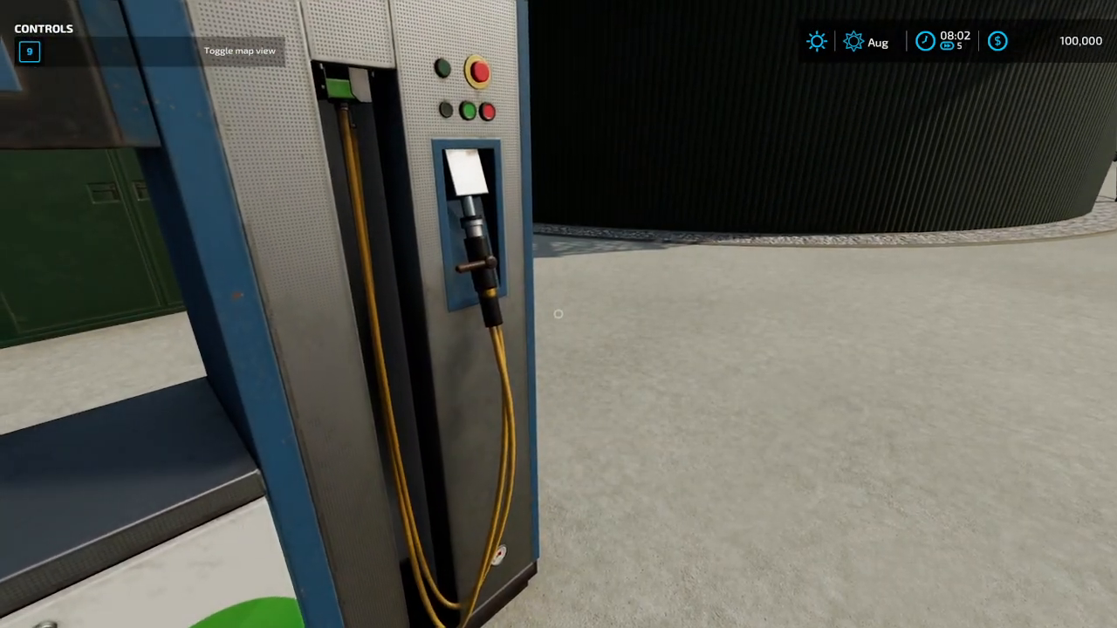
pyautogui.press('s')
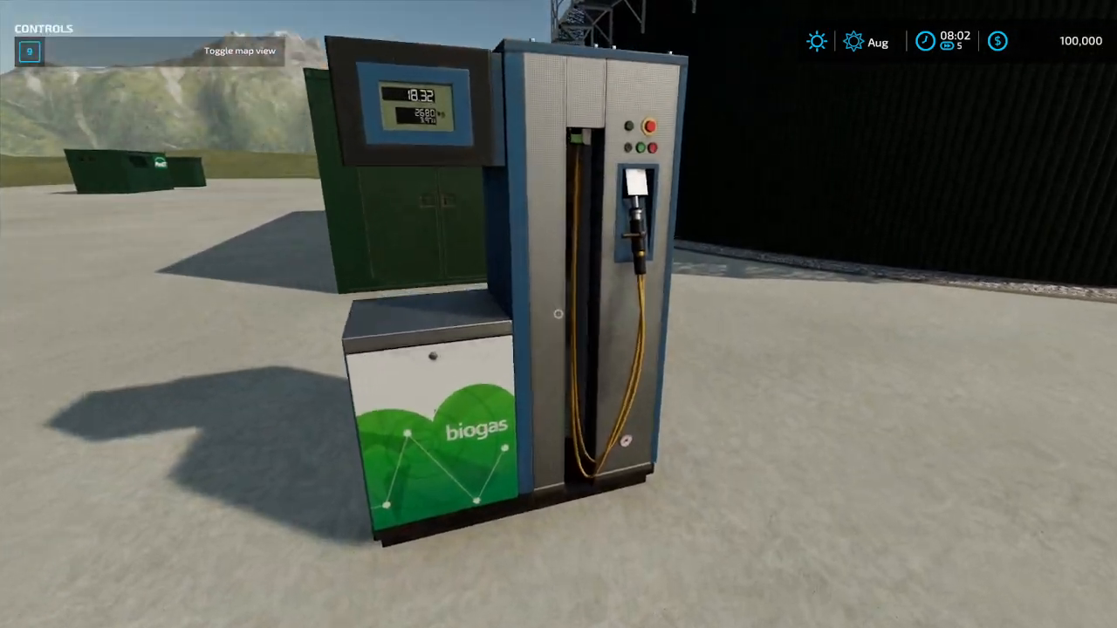
pyautogui.press('w')
pyautogui.press('s')
pyautogui.press('a')
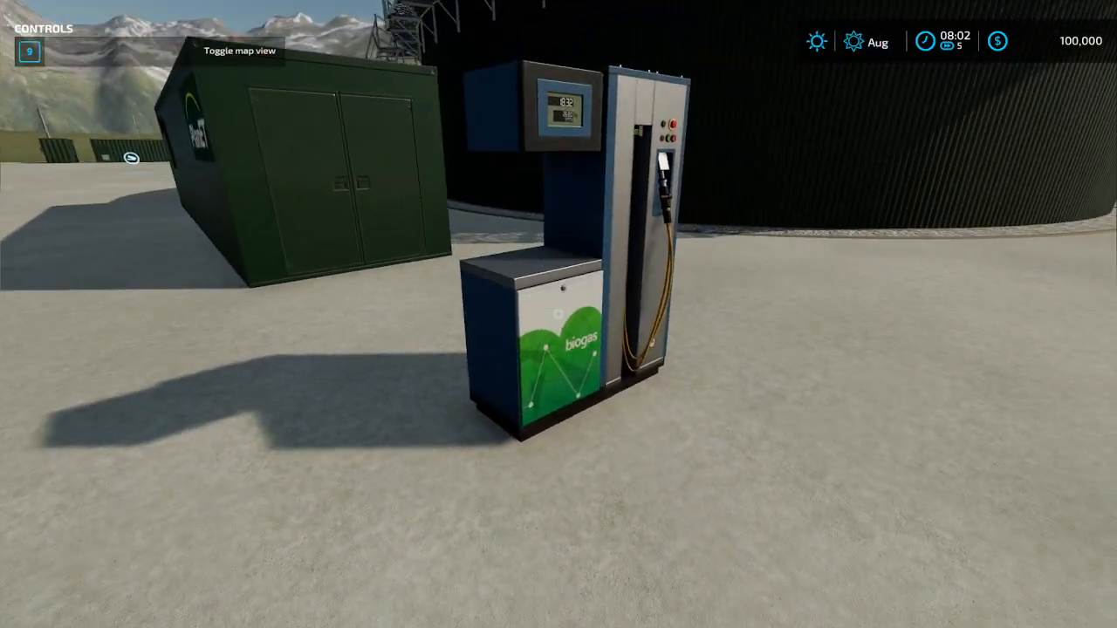
pyautogui.press('s')
pyautogui.press('s')
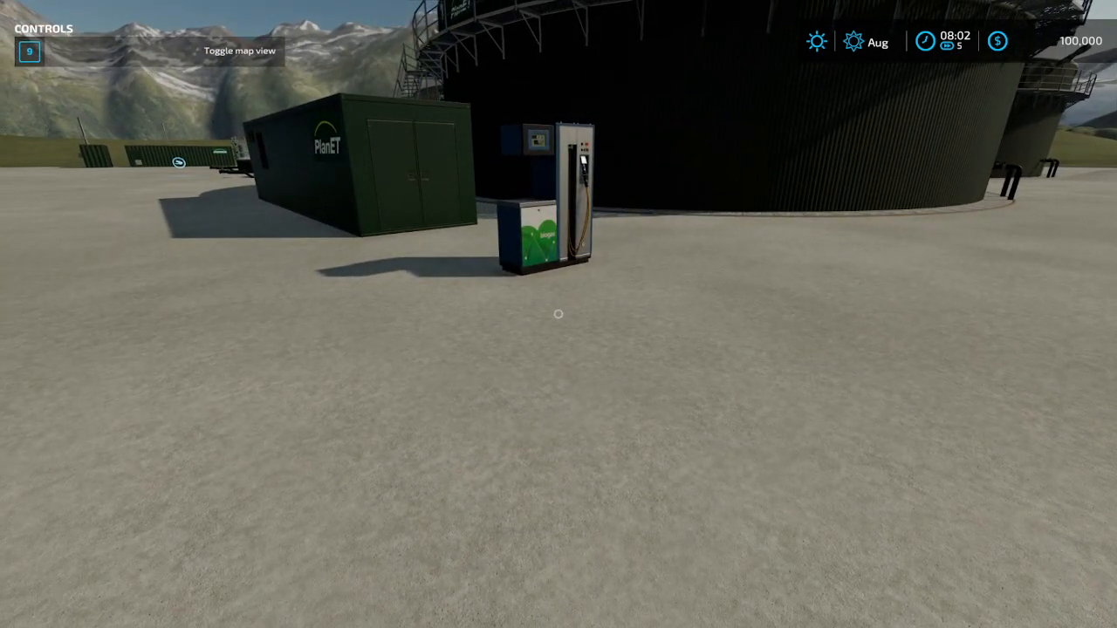
pyautogui.press('w')
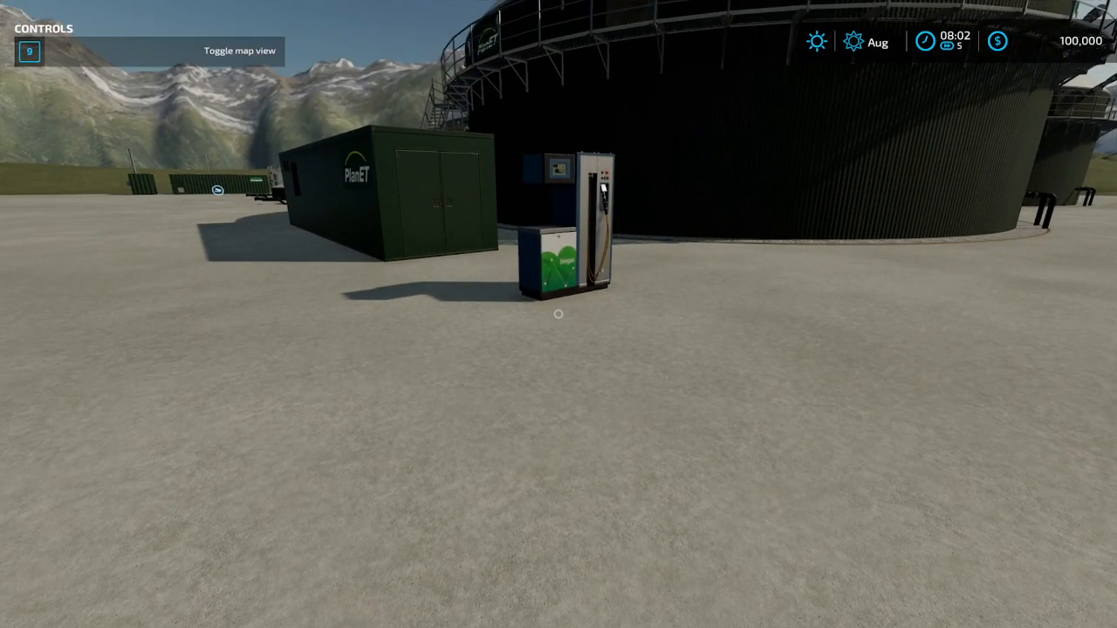